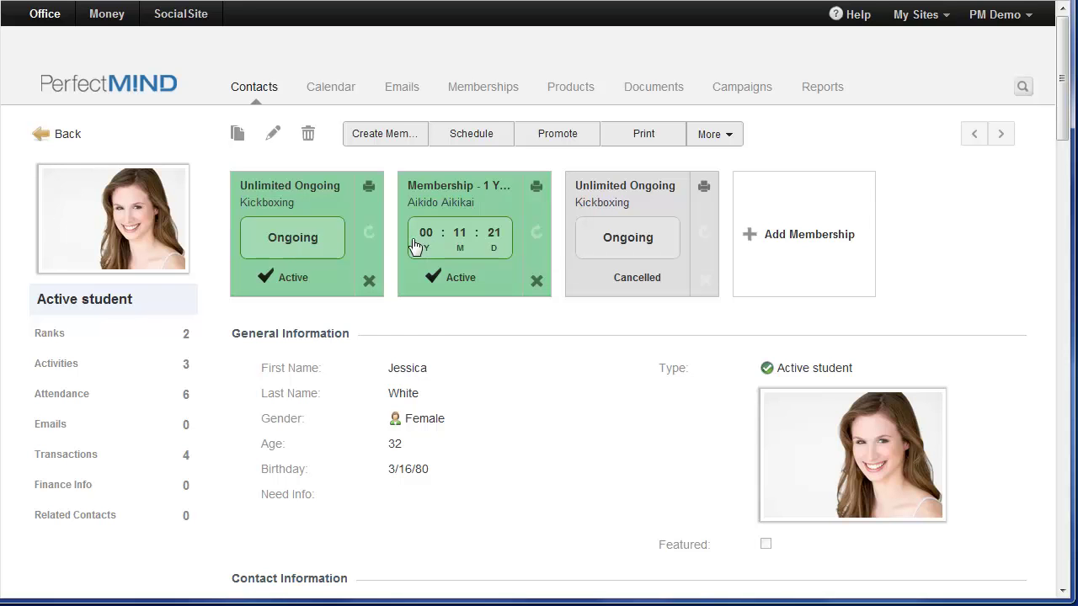
Preview the receipt for the completed 9/18/12 payment of the active Unlimited Ongoing membership and close it without printing.
mouse_move(493, 249)
left_click(315, 271)
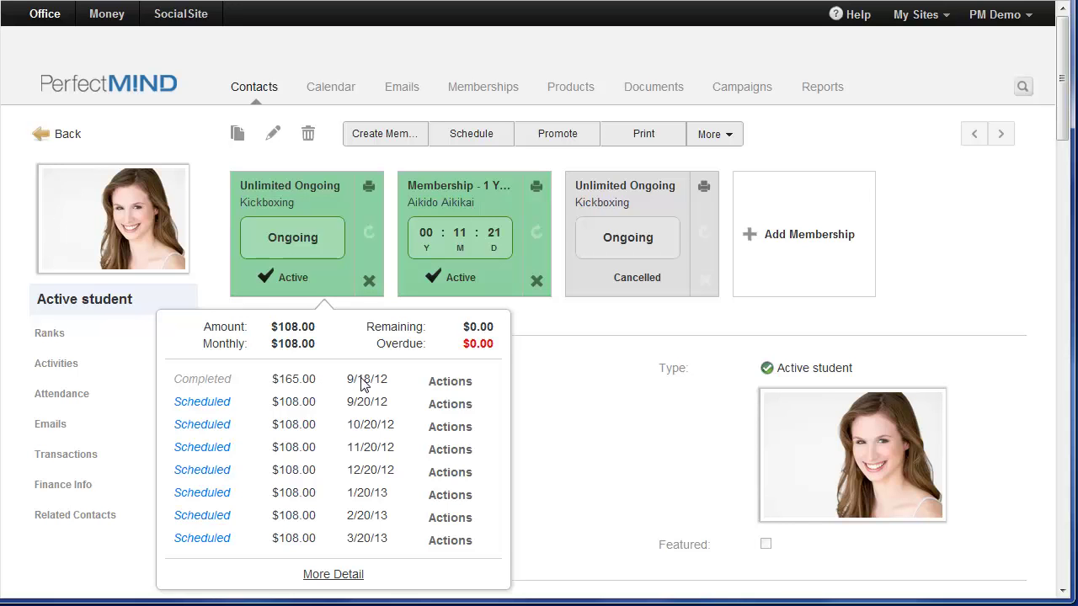
left_click(433, 383)
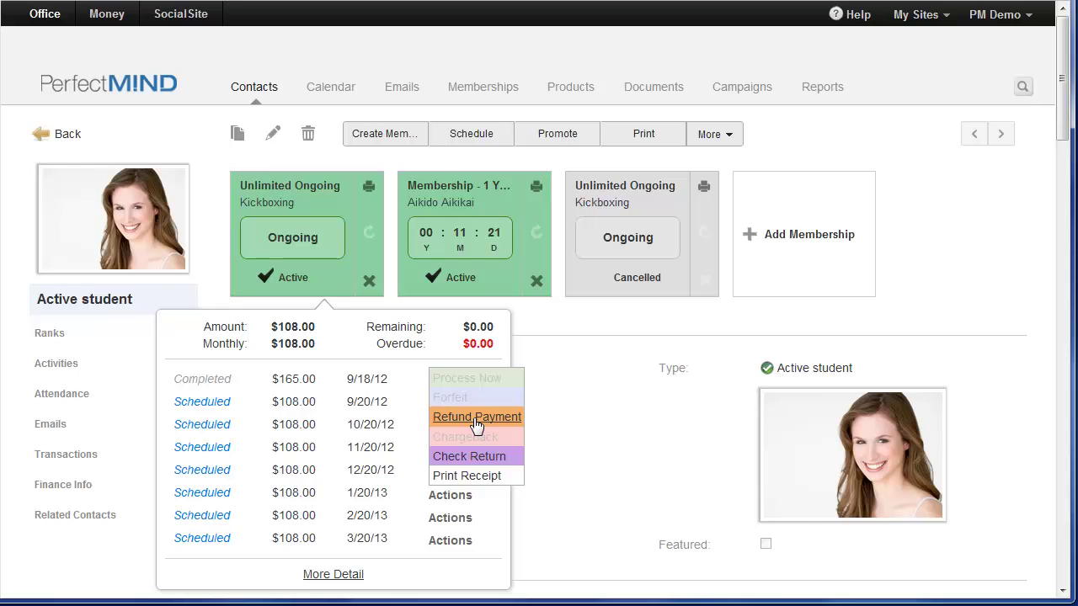
left_click(481, 477)
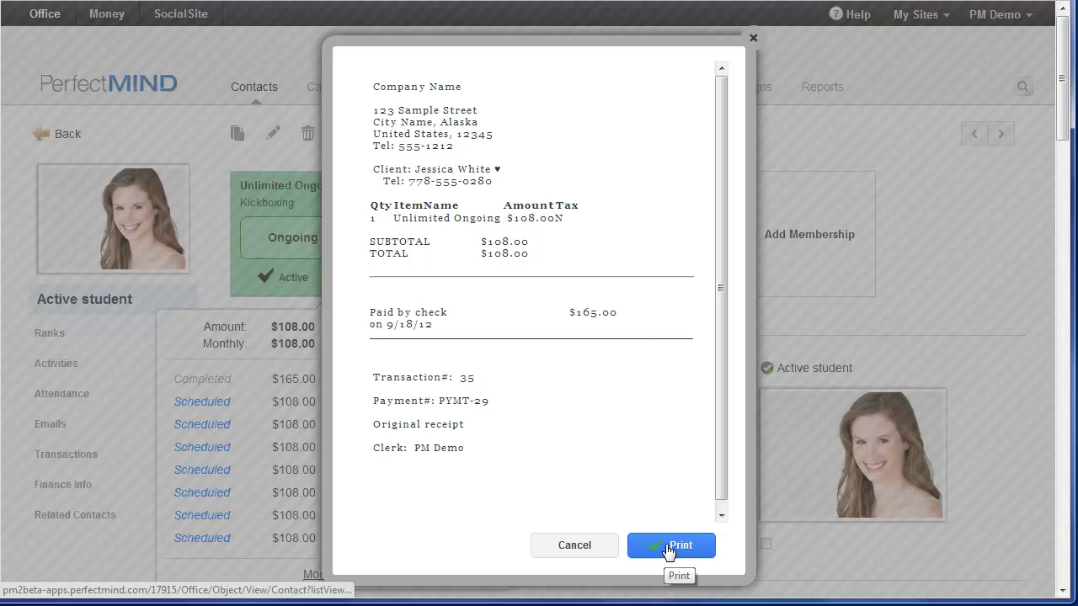
left_click(595, 549)
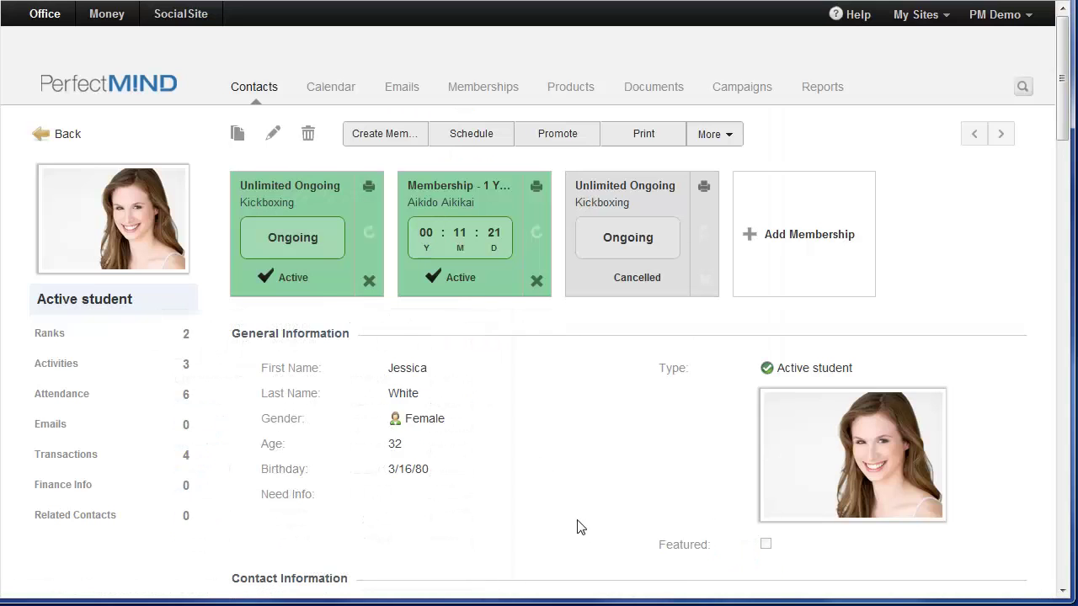
Start processing the Unlimited Ongoing membership's 9/20/12 scheduled payment with an amount of 50.00, and cancel it.
left_click(295, 278)
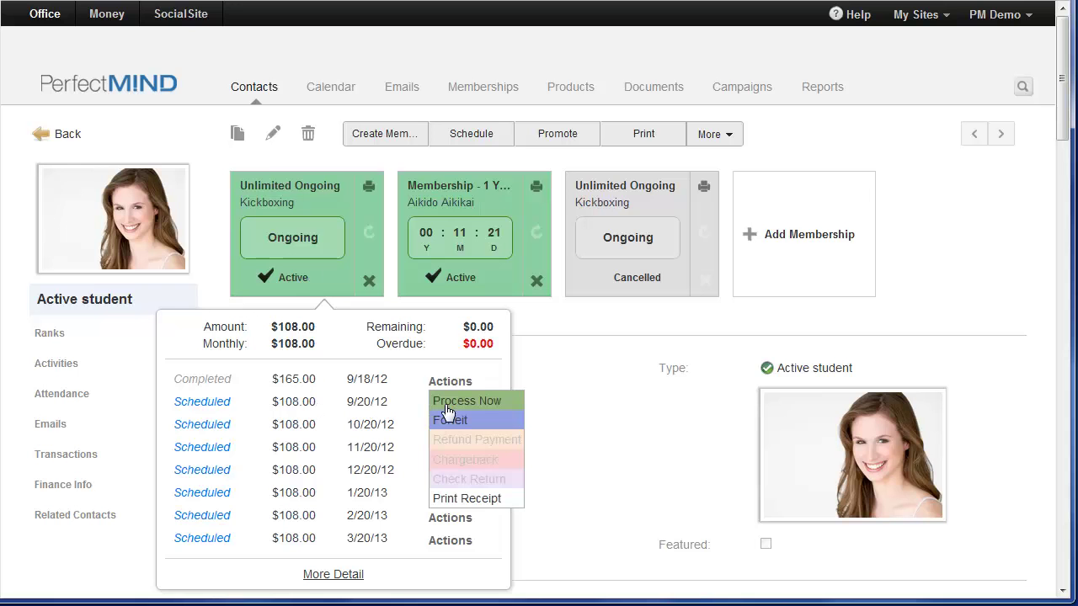
left_click(449, 405)
left_click(476, 407)
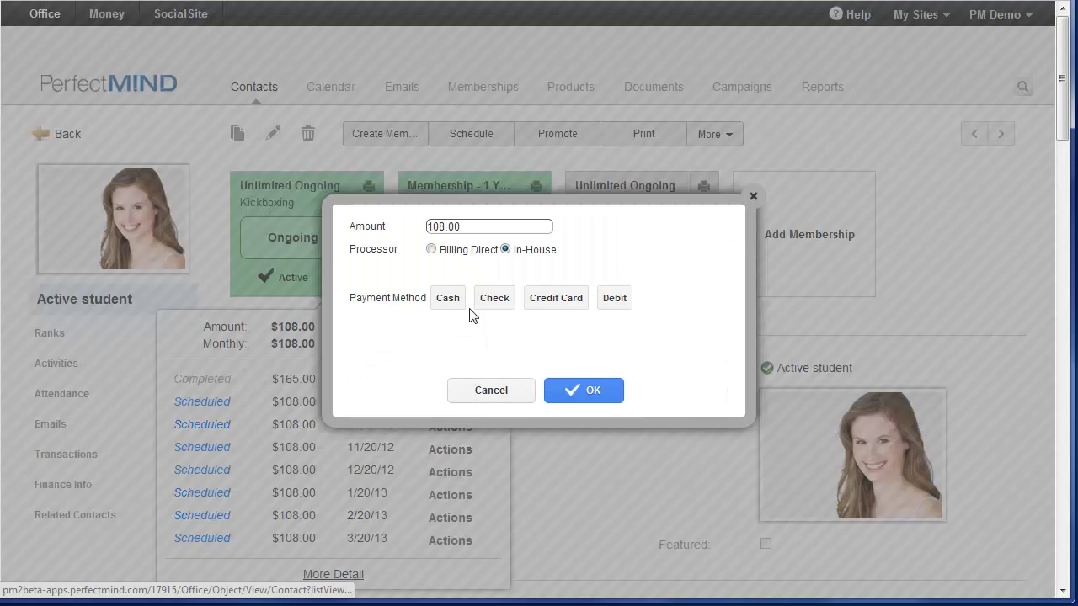
left_click_drag(465, 229, 327, 228)
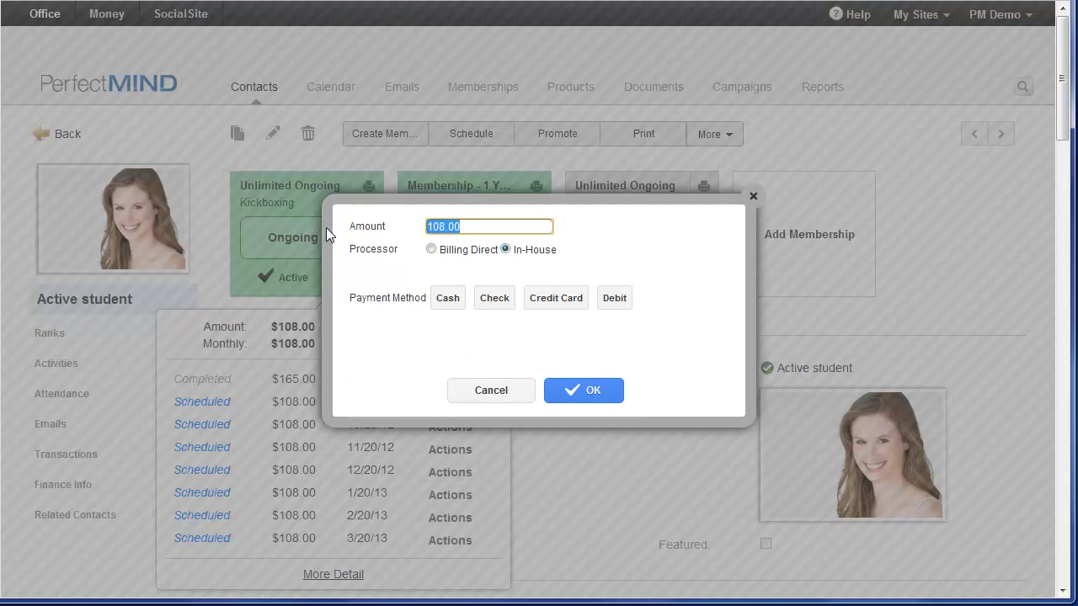
type("50.00")
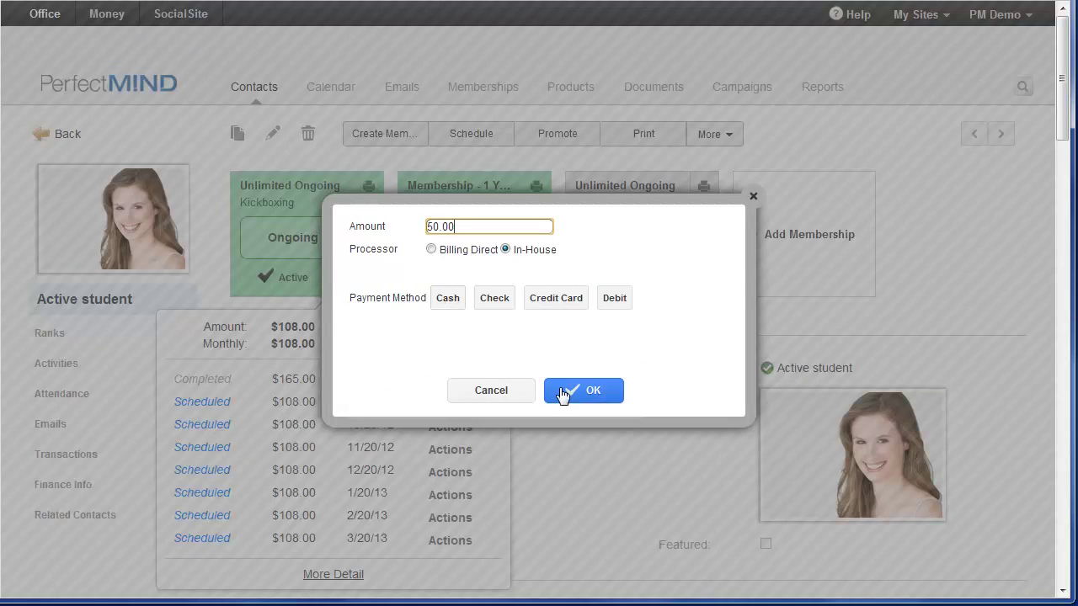
left_click(517, 400)
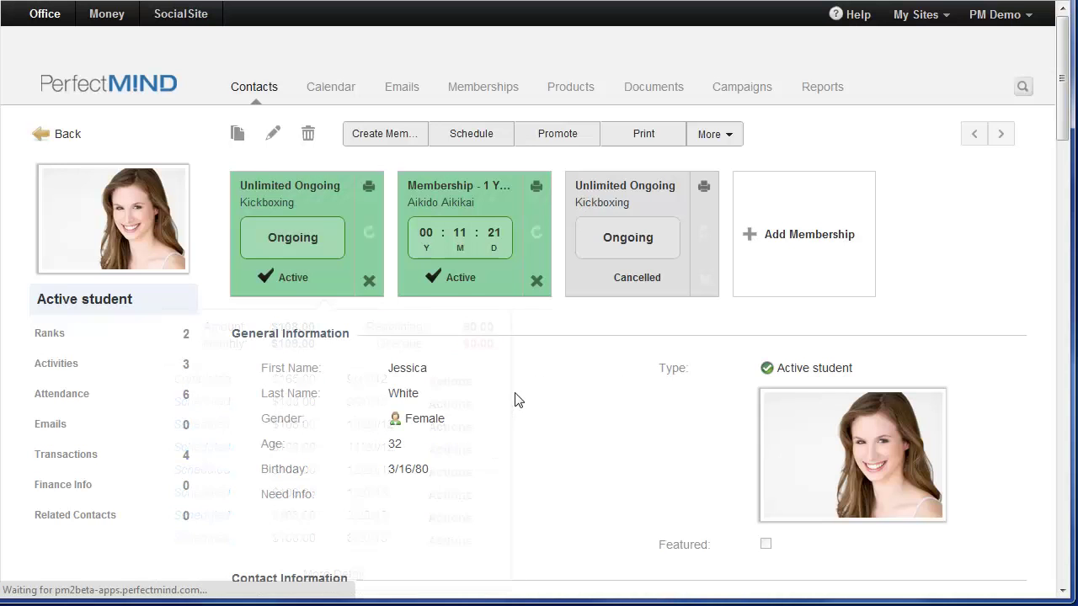
Open the forfeit dialog for the Unlimited Ongoing membership's 9/20/12 scheduled payment and cancel it.
mouse_move(324, 270)
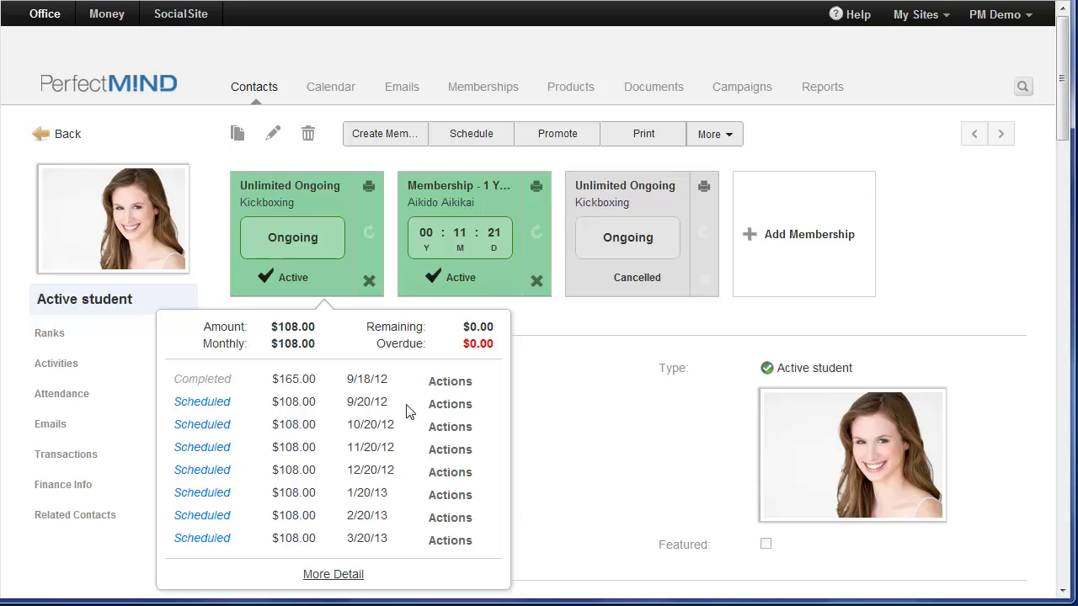
left_click(449, 404)
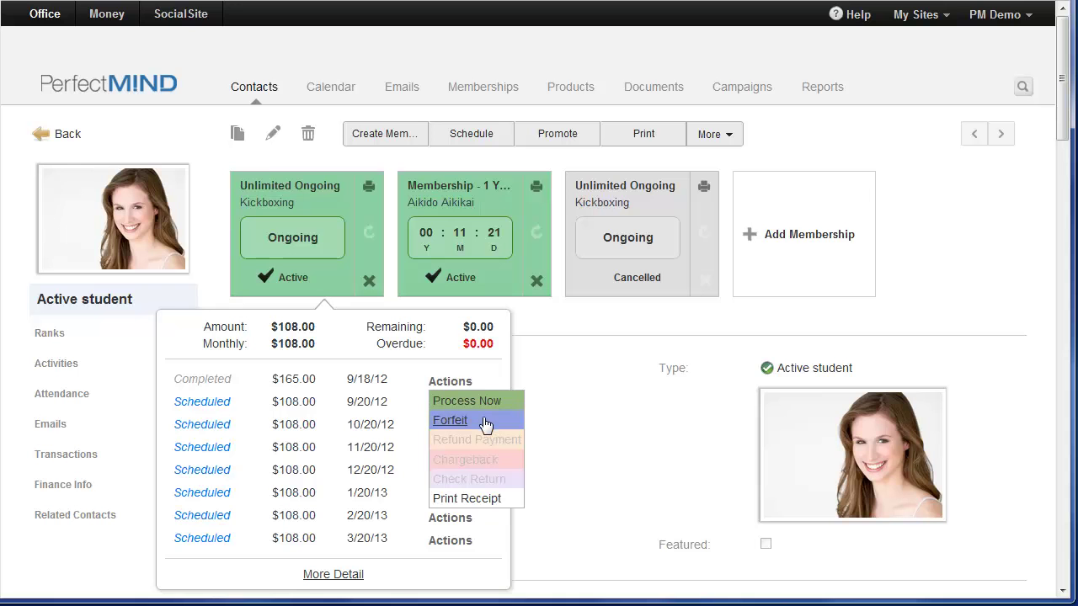
left_click(460, 422)
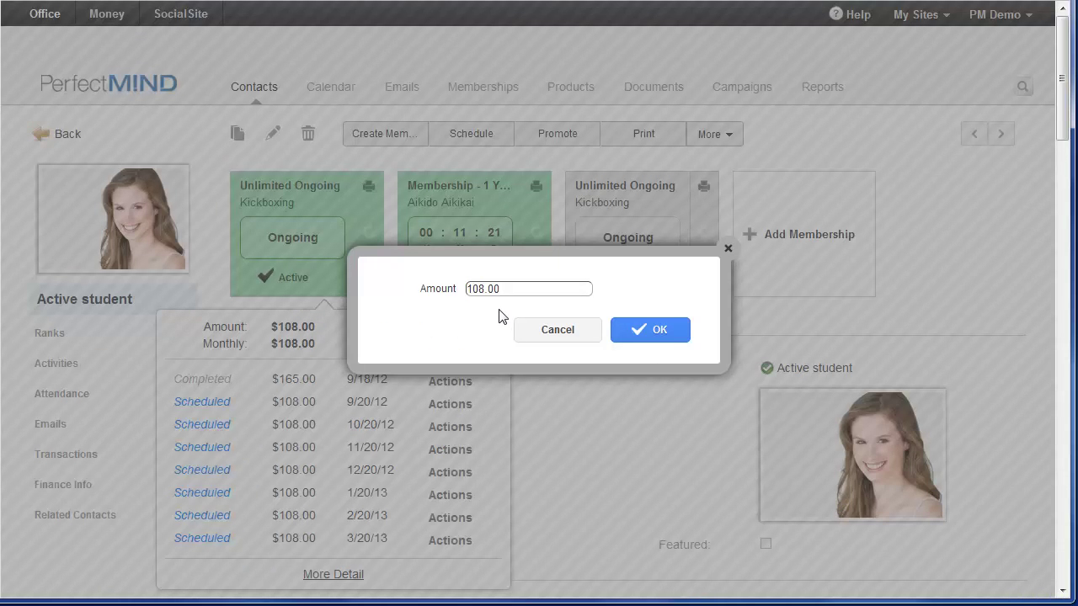
left_click(554, 333)
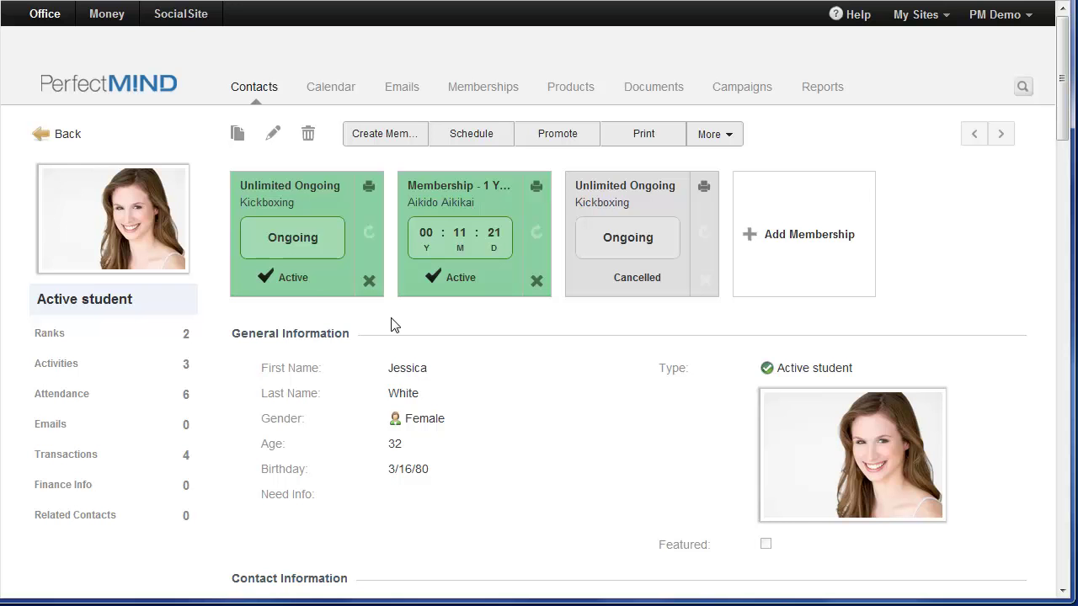
Return to the contact list, show all contacts and open the record of the contact whose type is Lead.
left_click(50, 134)
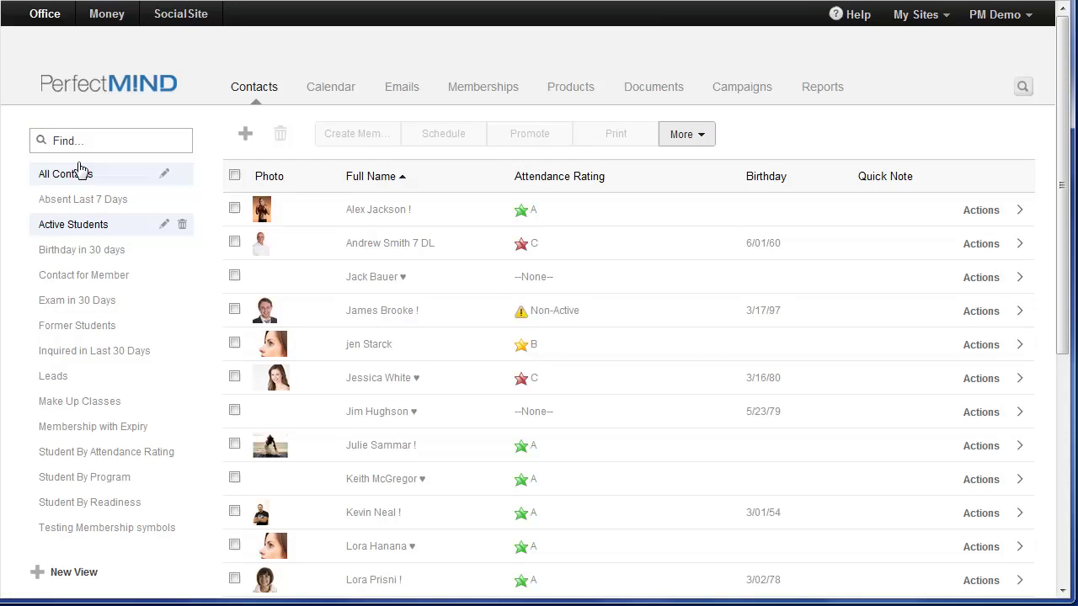
left_click(59, 174)
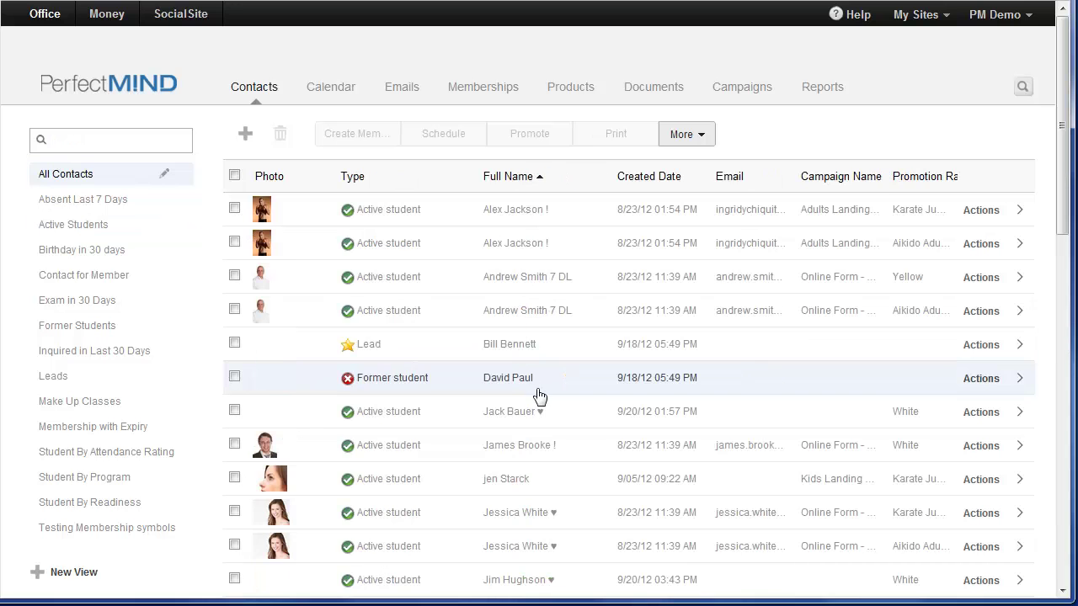
left_click(424, 357)
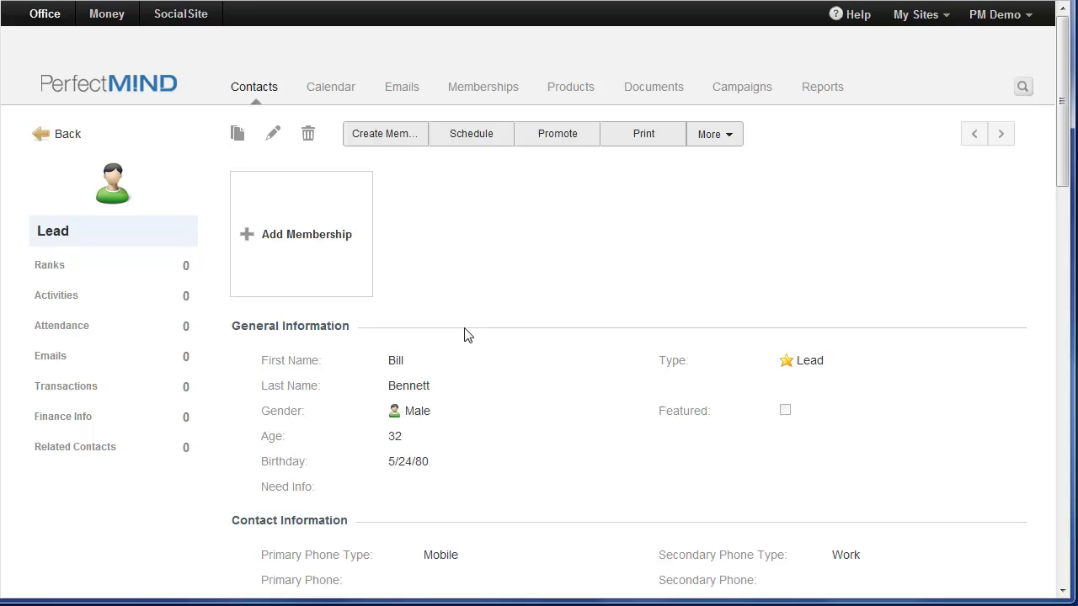
Add the Adult Karate - 1 Year membership to the lead and proceed to buy it.
left_click(287, 241)
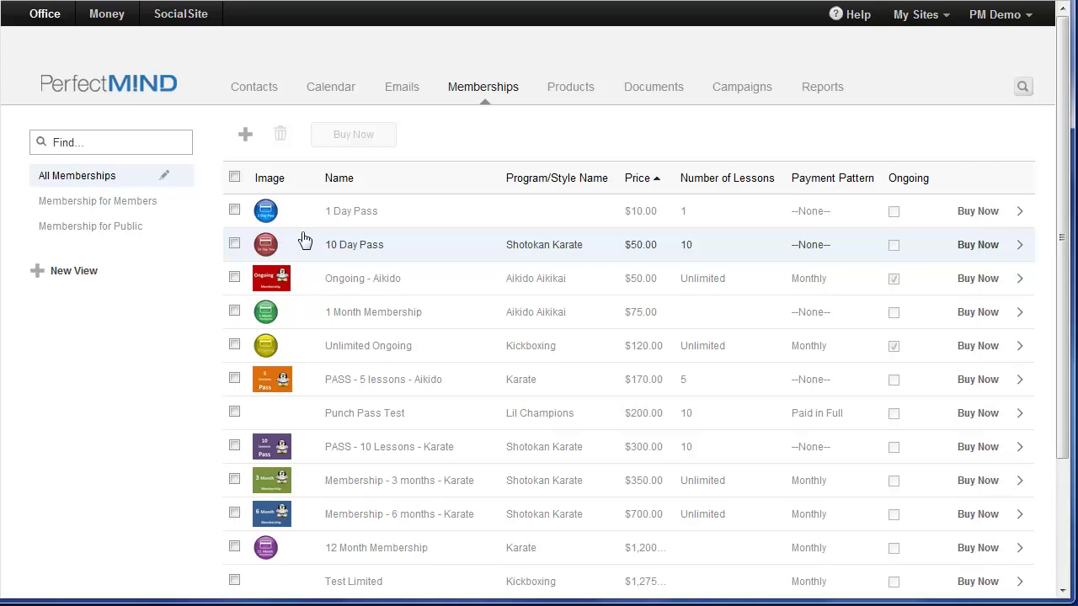
scroll(421, 332, "down", 2)
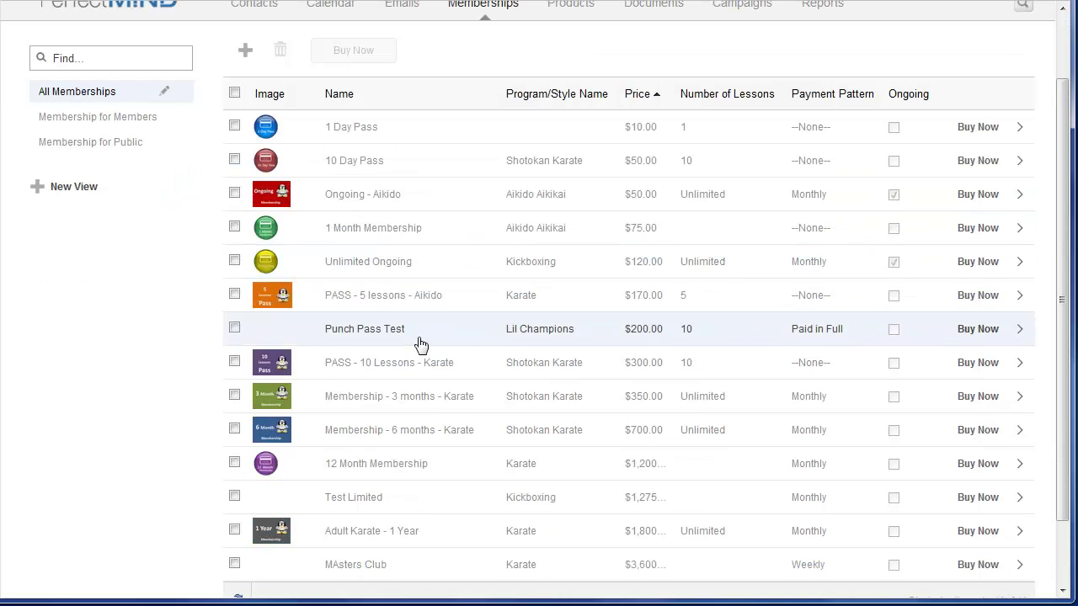
left_click(428, 537)
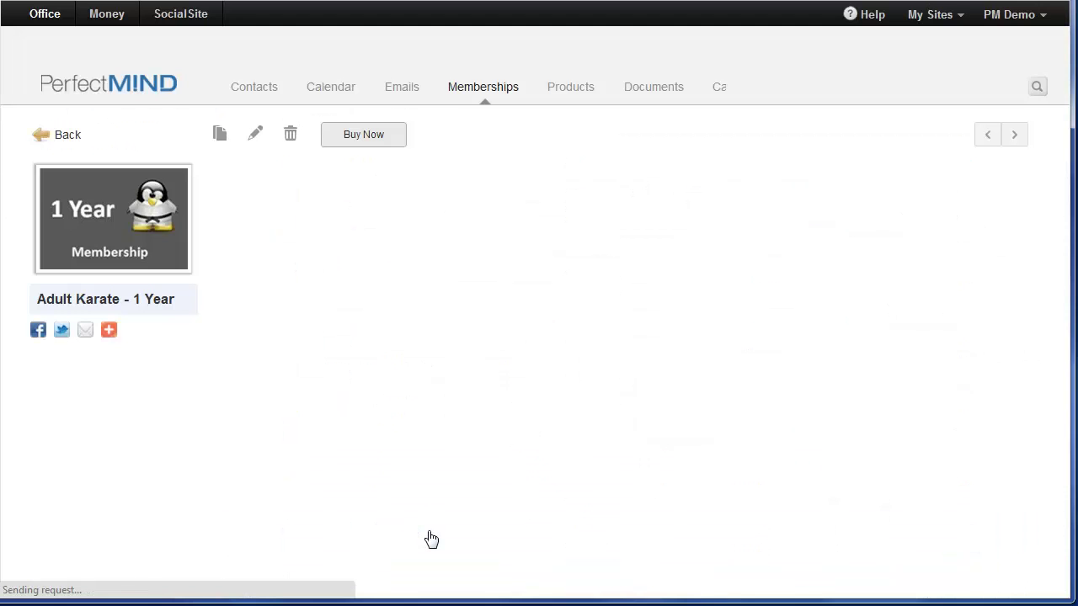
left_click(365, 143)
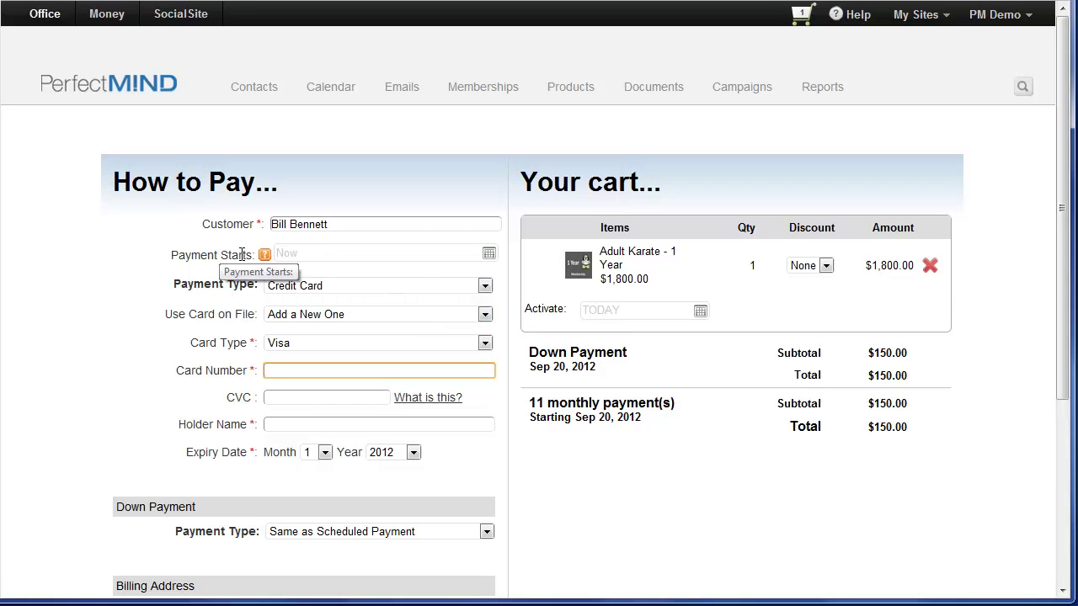
Set the scheduled payments to start on 10/01/12 and the payment type to Cash.
left_click(490, 254)
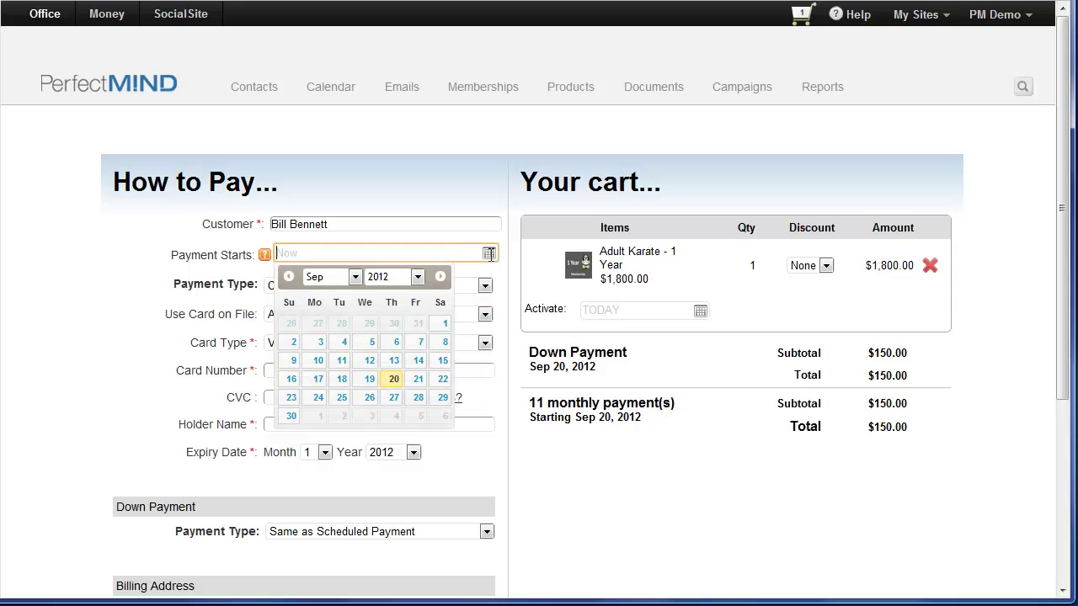
left_click(439, 279)
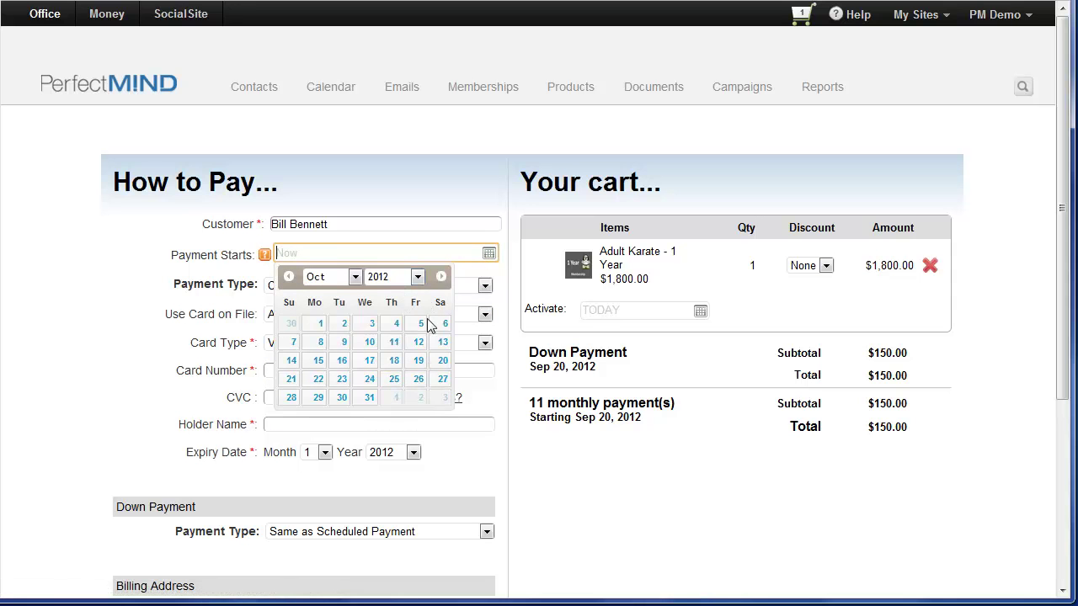
left_click(320, 325)
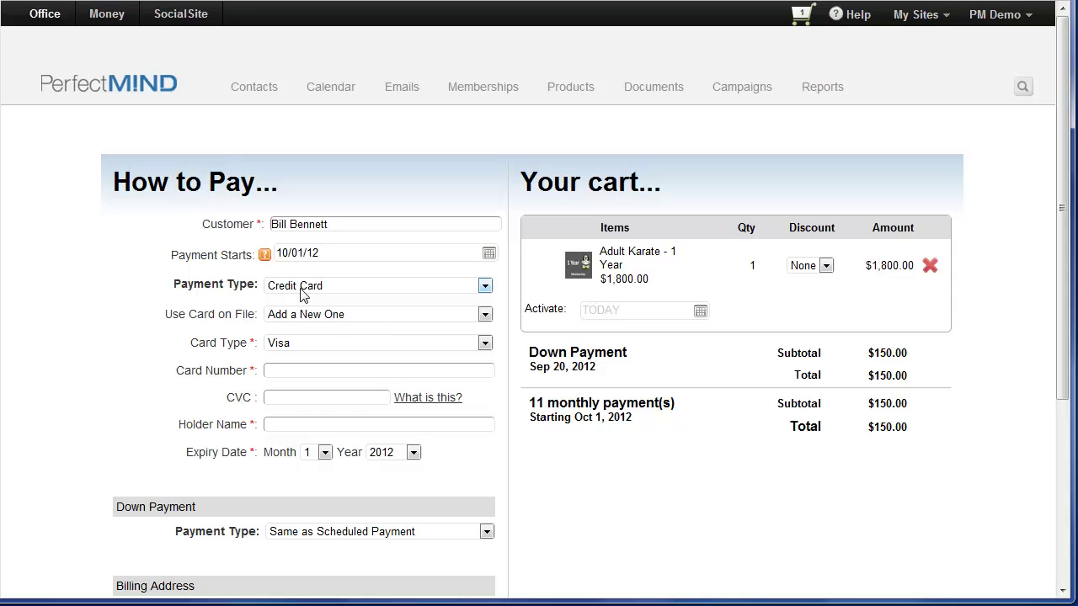
left_click(301, 288)
left_click(303, 314)
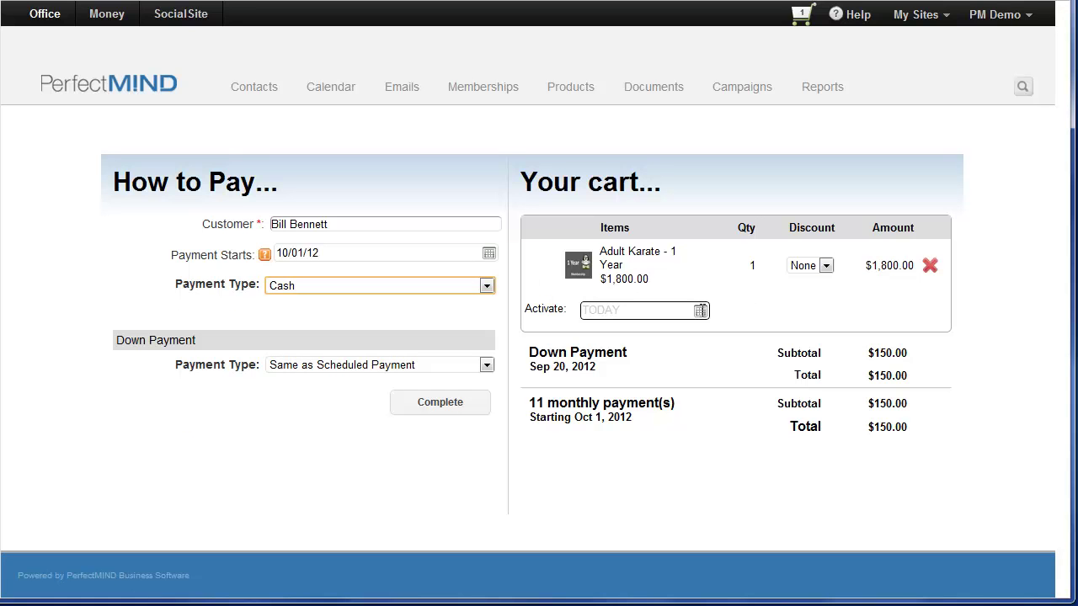
Try 9/01/12 and 10/01/12 as the activation date of the Adult Karate - 1 Year membership.
left_click(699, 311)
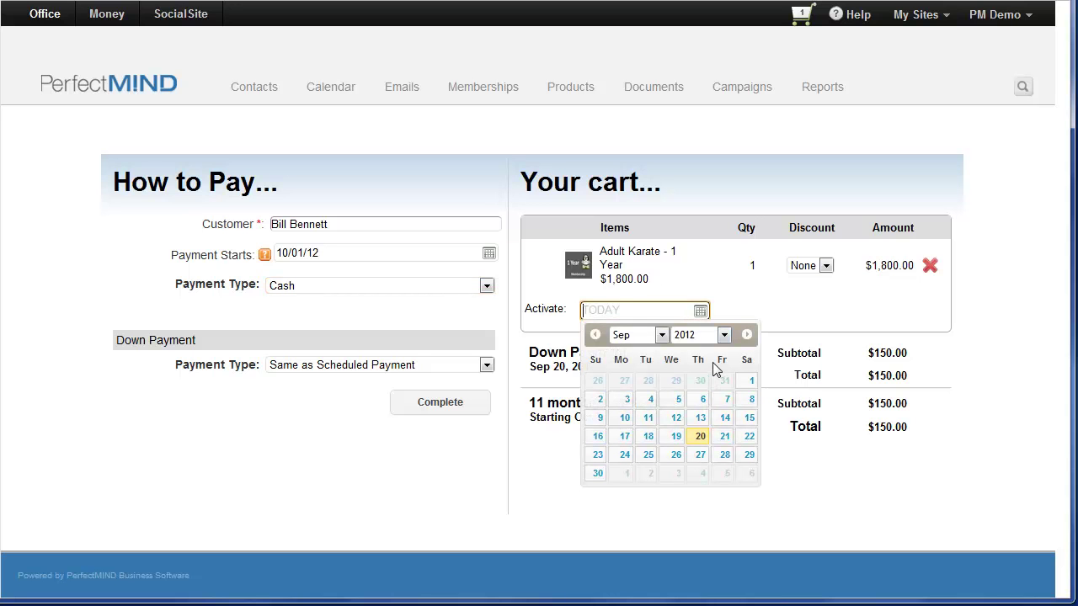
left_click(747, 384)
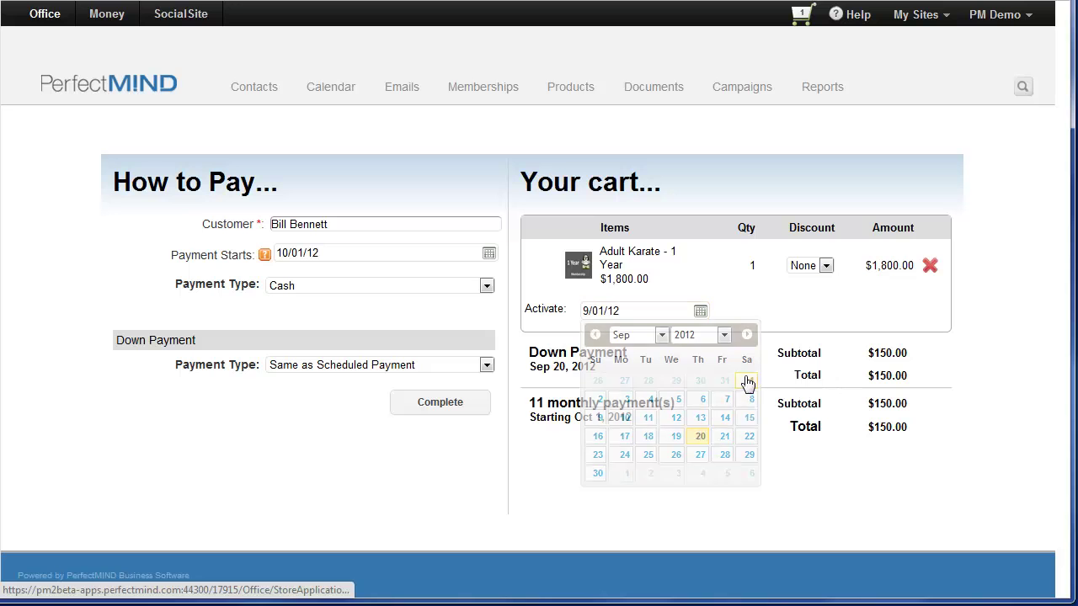
left_click(746, 334)
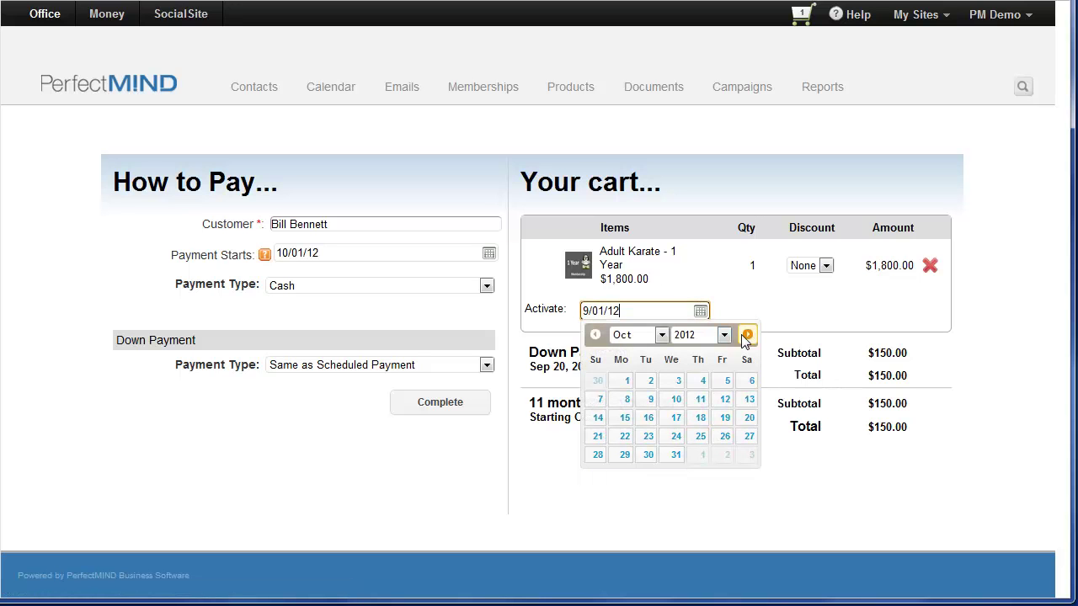
left_click(626, 384)
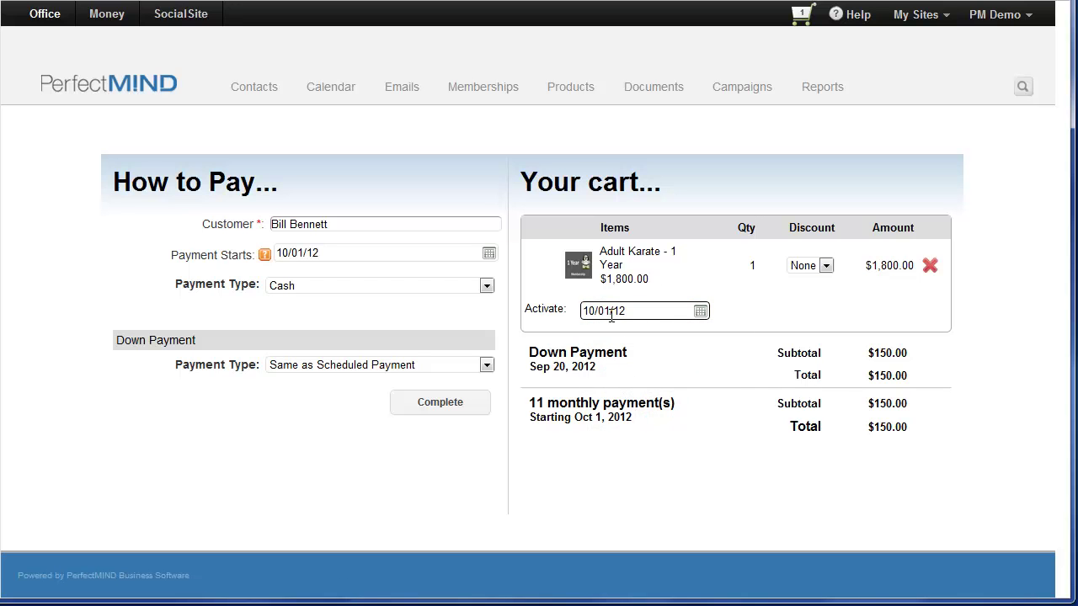
Set the activation date of the Adult Karate - 1 Year membership to 9/20/12.
left_click(665, 311)
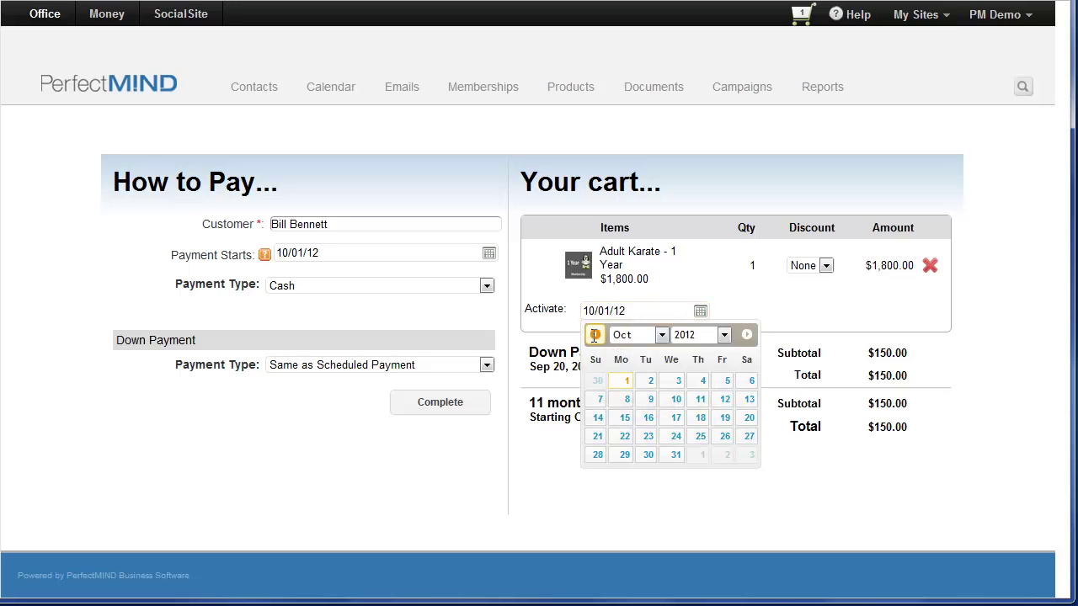
left_click(595, 334)
left_click(699, 437)
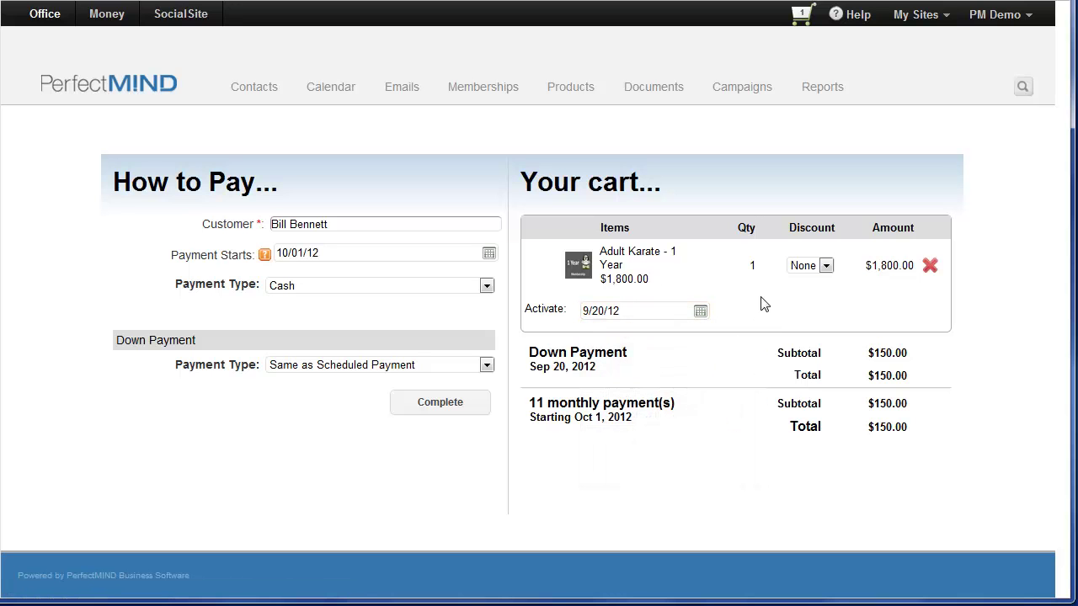
Open the cart item's price for editing and examine its discount options without changing either.
left_click(633, 279)
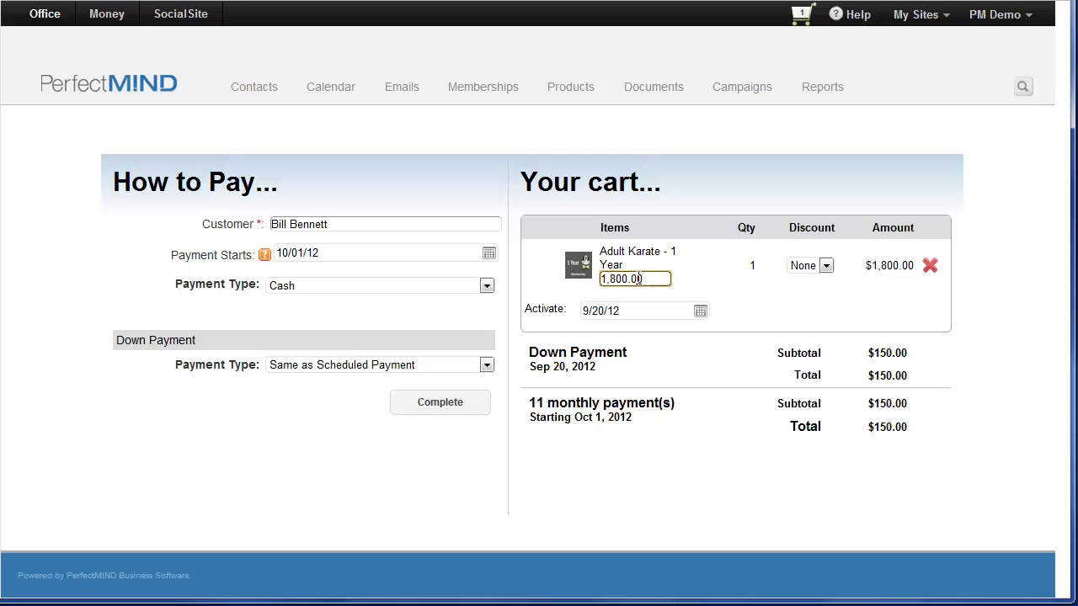
left_click(825, 265)
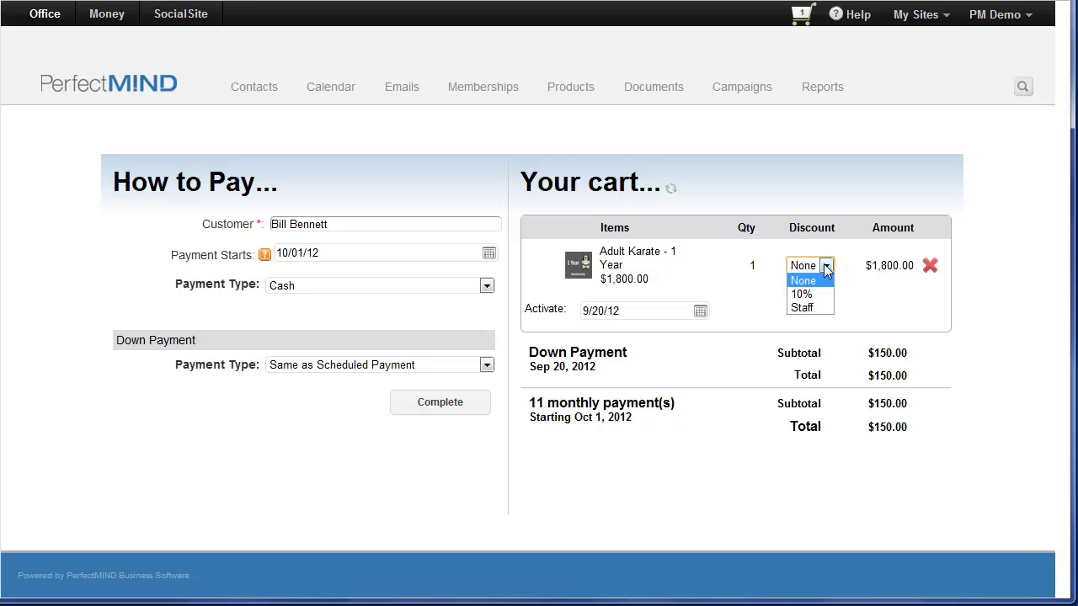
left_click(769, 295)
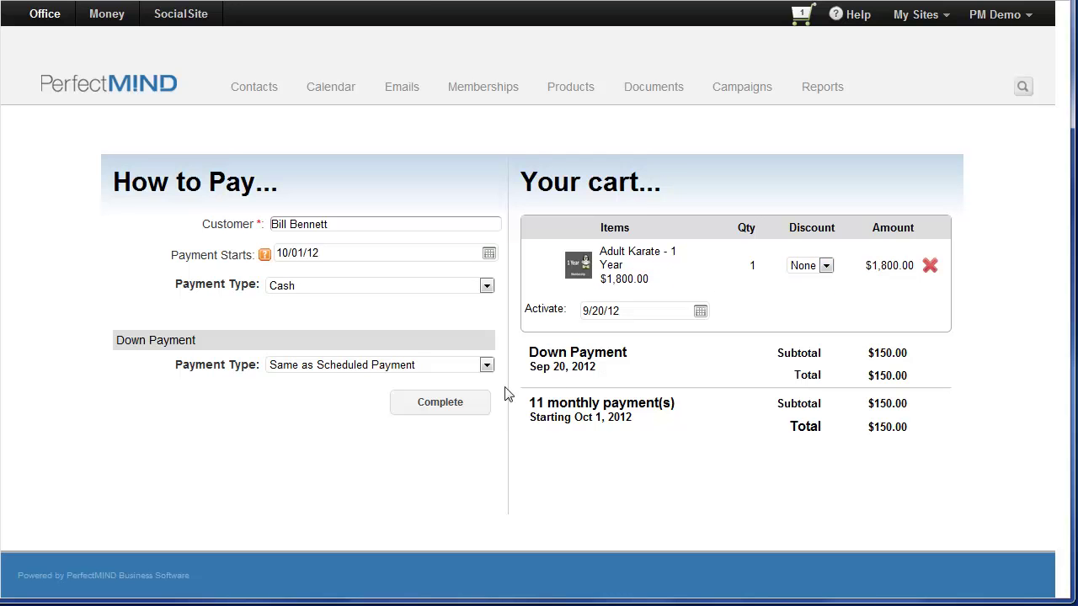
Complete the membership purchase and agree to make the customer an active contact.
left_click(444, 403)
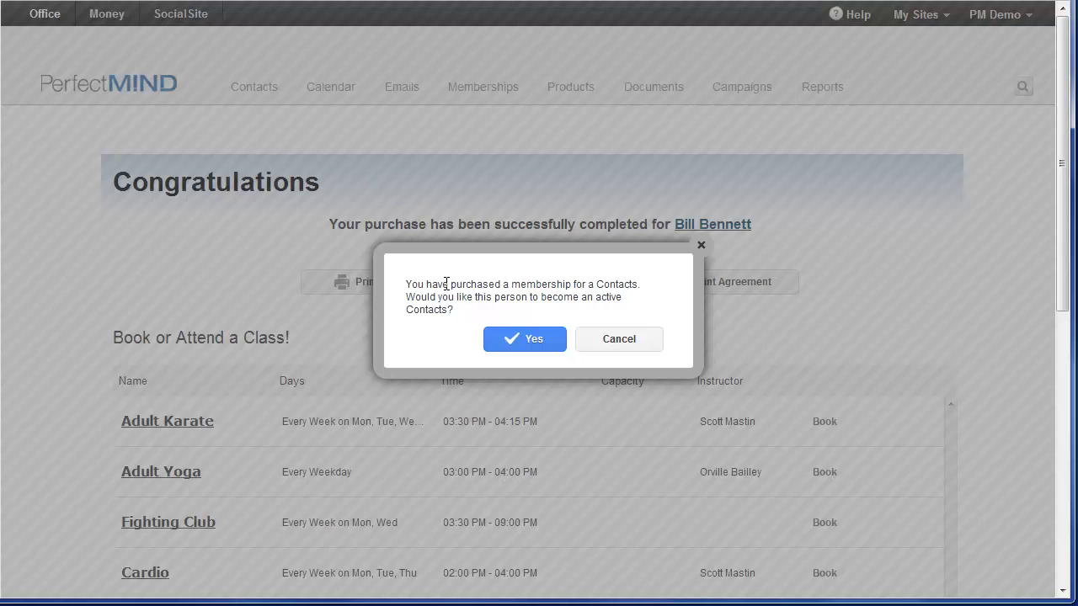
left_click(519, 350)
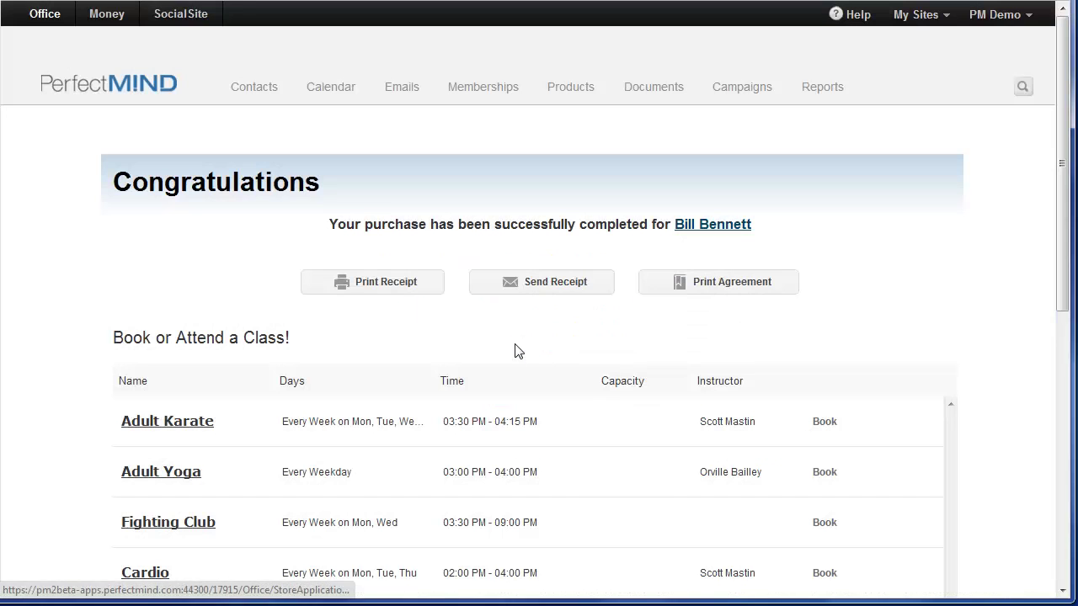
Check the agreement document available for printing with the purchase, and book the customer into the Adult Karate class.
left_click(705, 289)
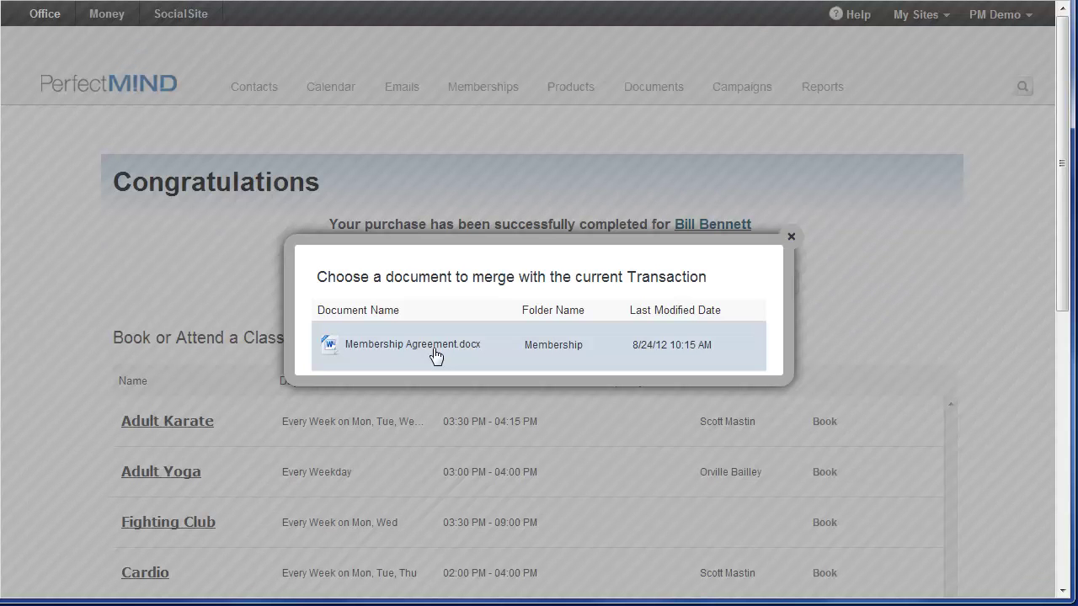
left_click(792, 236)
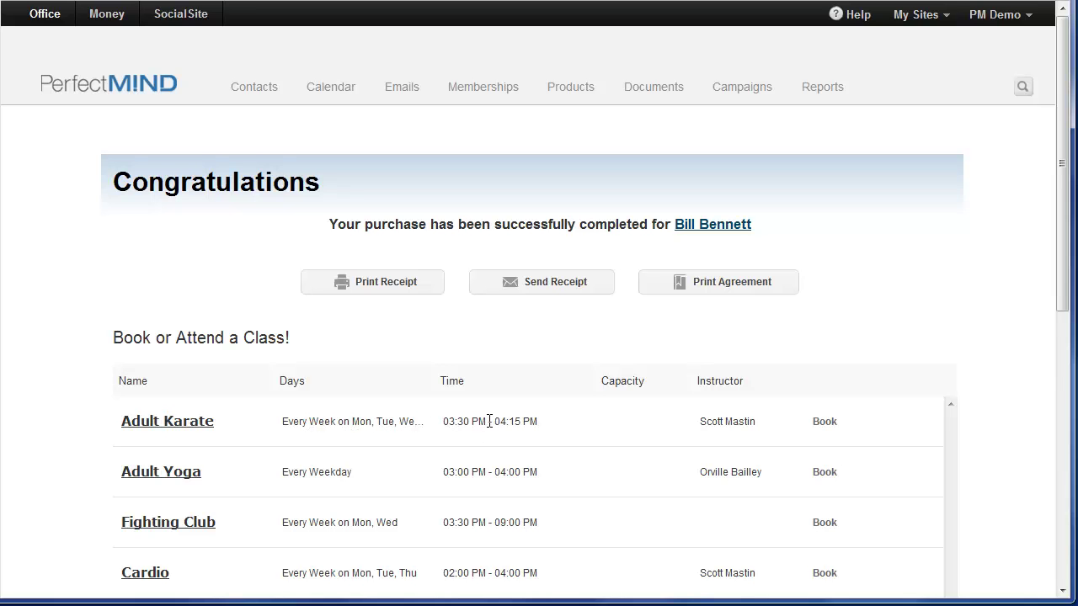
left_click(824, 423)
Start renewing the first listed student's active 10 Day Pass with Cash as payment type, and remove the pass from the cart.
left_click(255, 89)
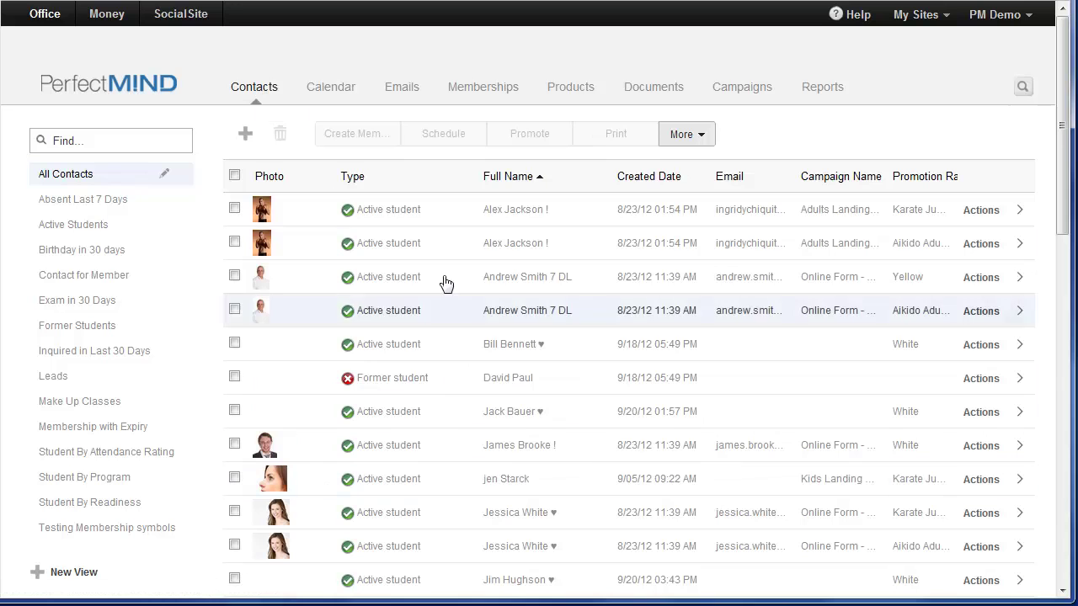
left_click(402, 217)
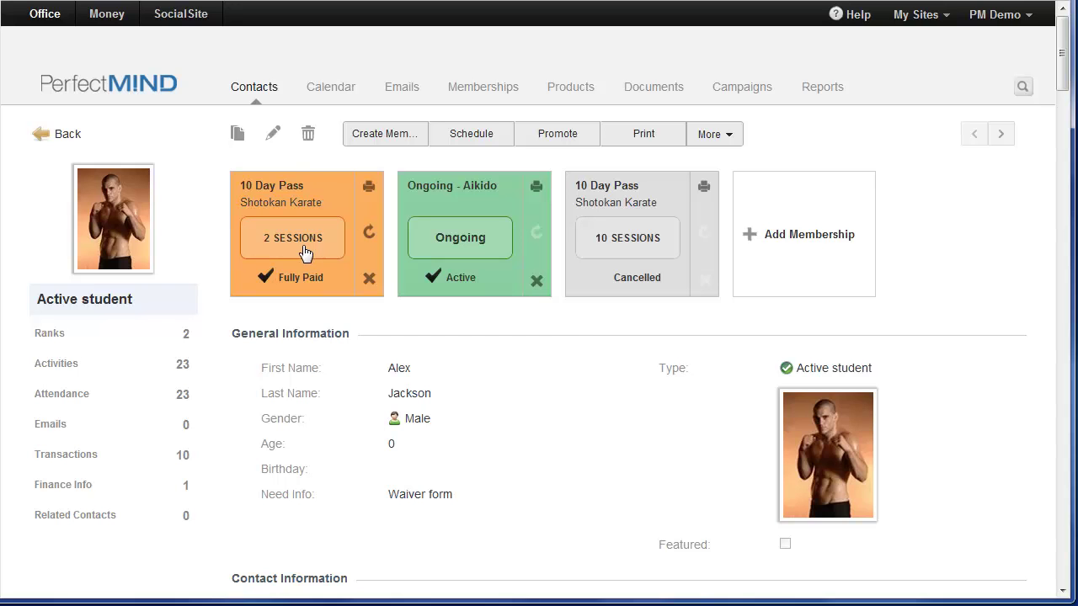
left_click(369, 238)
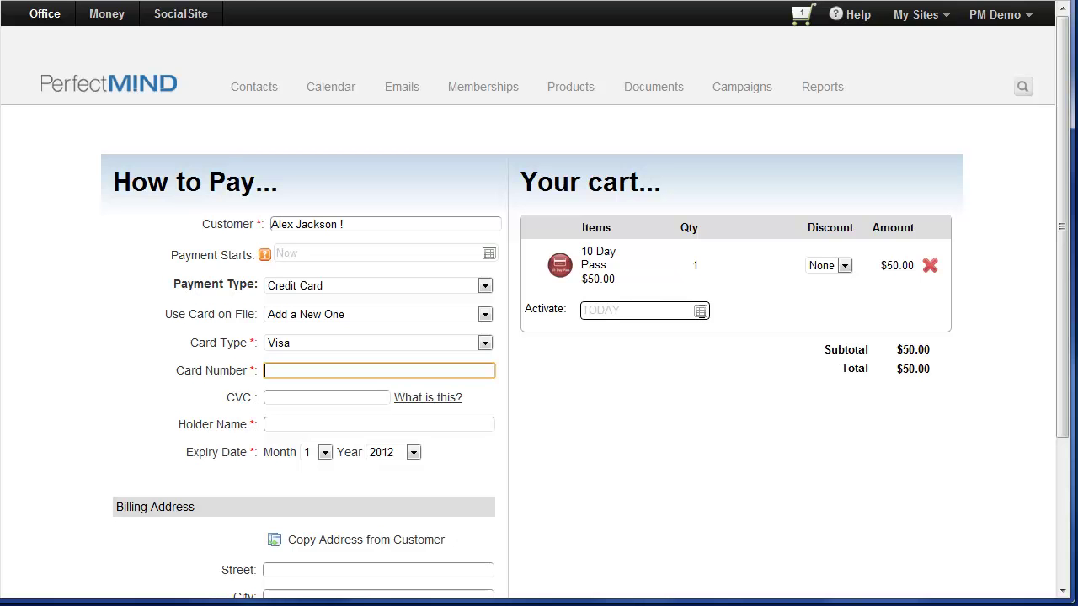
left_click(313, 288)
left_click(305, 314)
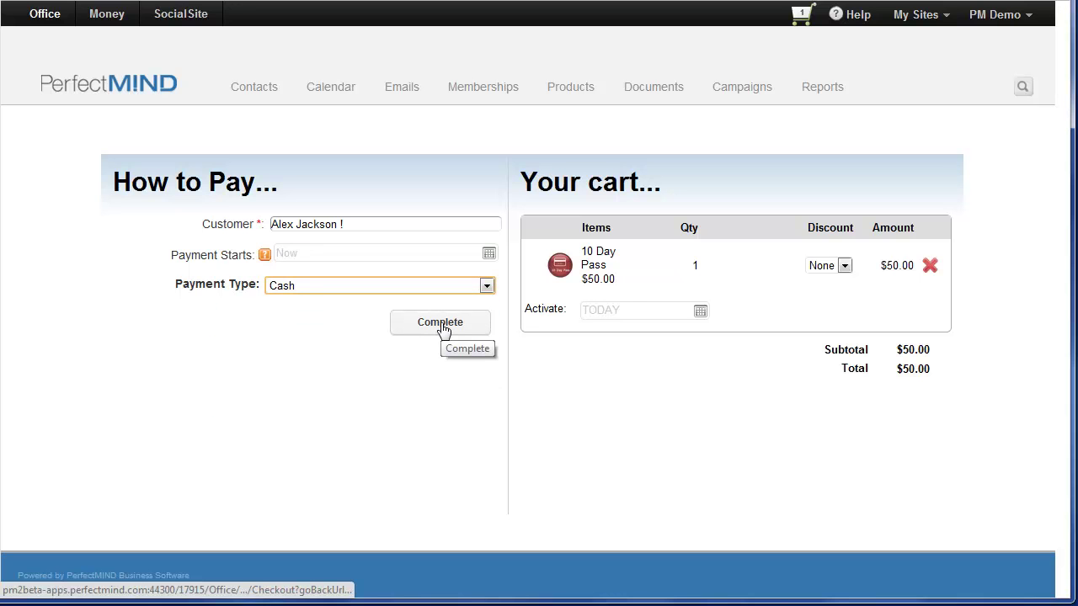
left_click(930, 266)
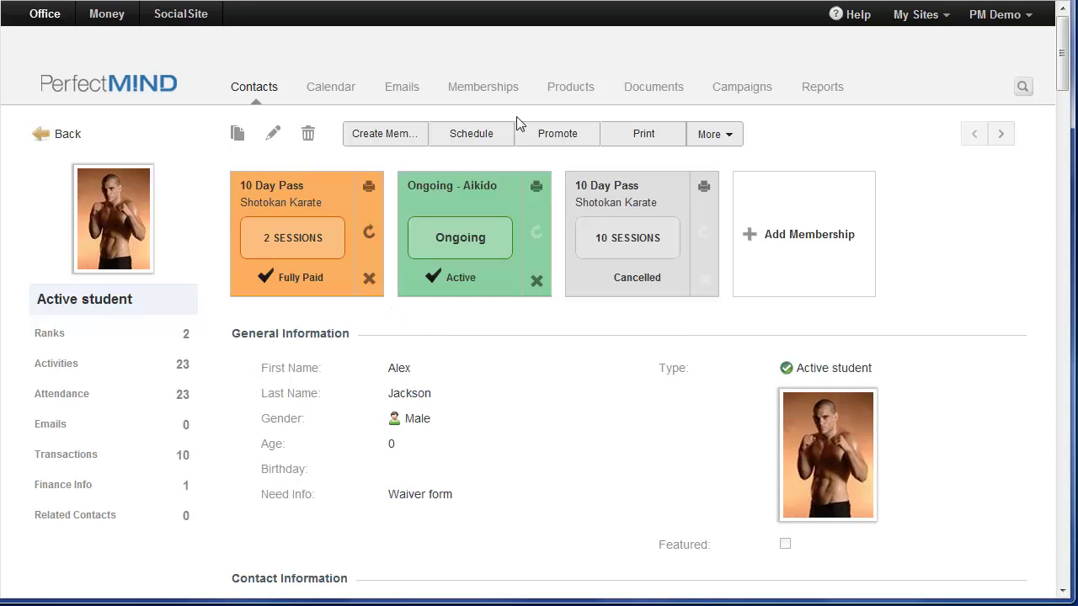
Open the Adult Karate - 1 Year membership from the memberships list and review its details.
left_click(494, 89)
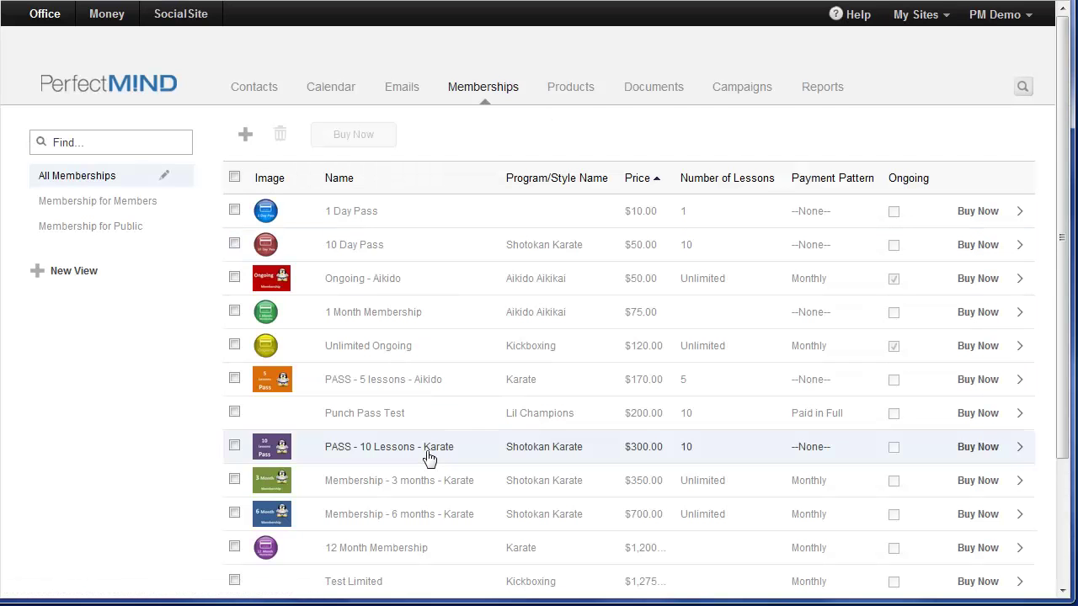
scroll(426, 472, "down", 1)
left_click(412, 536)
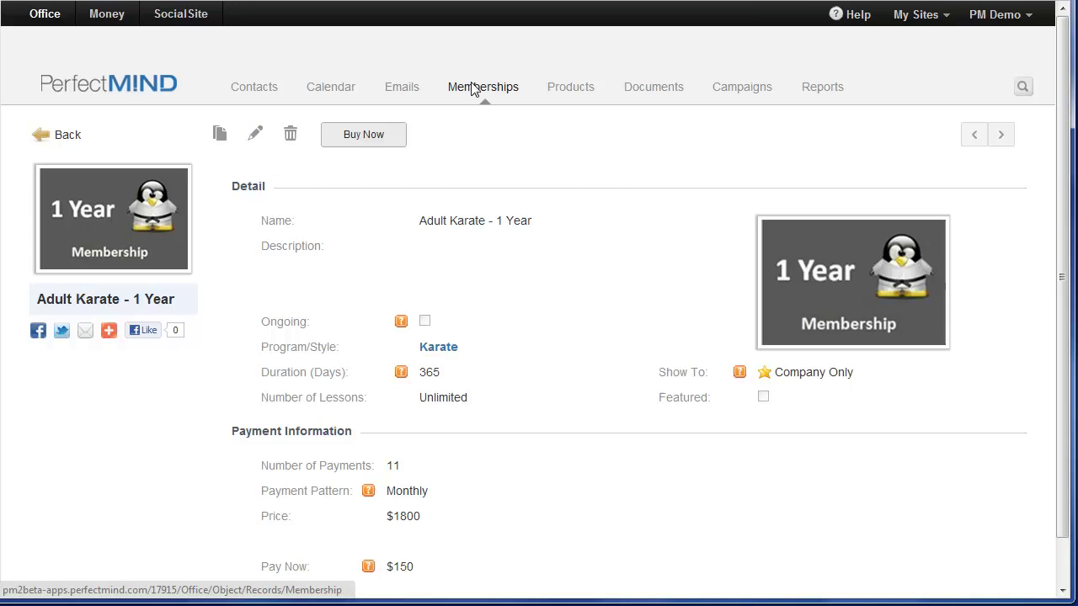
left_click(475, 89)
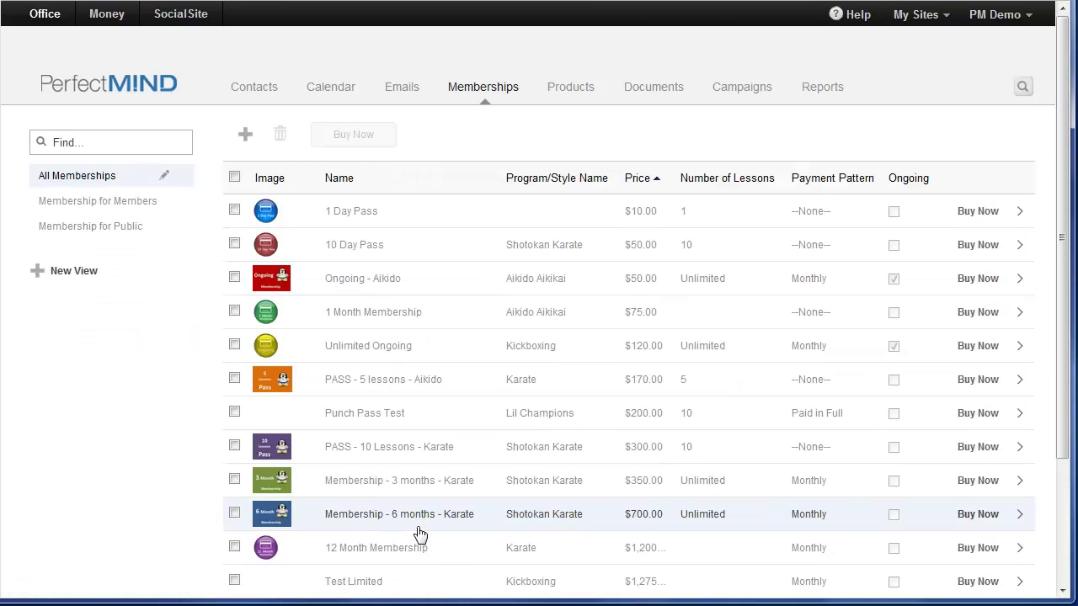
scroll(413, 522, "down", 3)
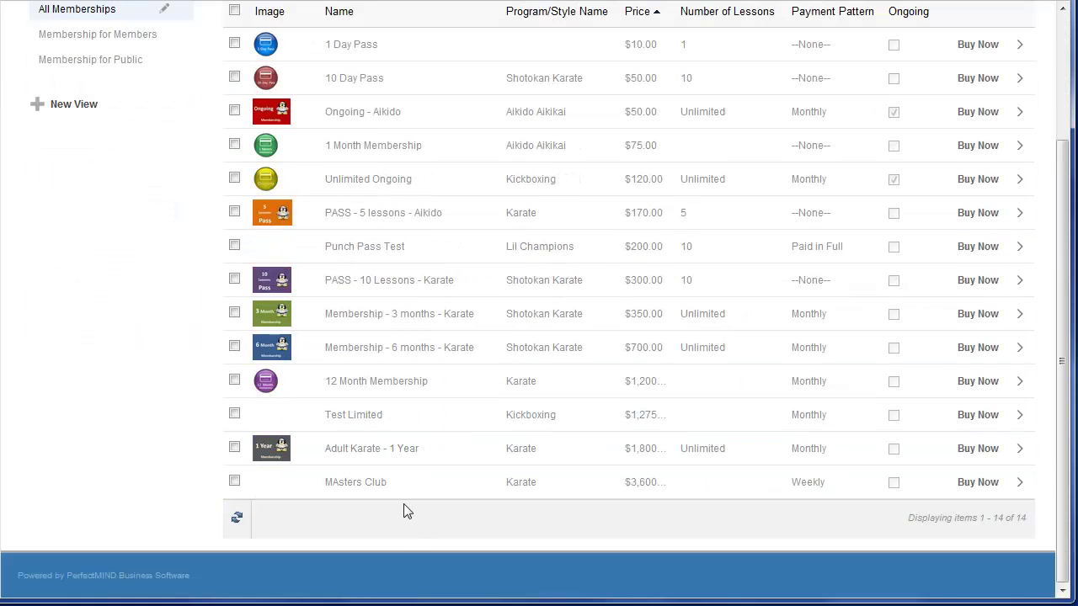
left_click(405, 457)
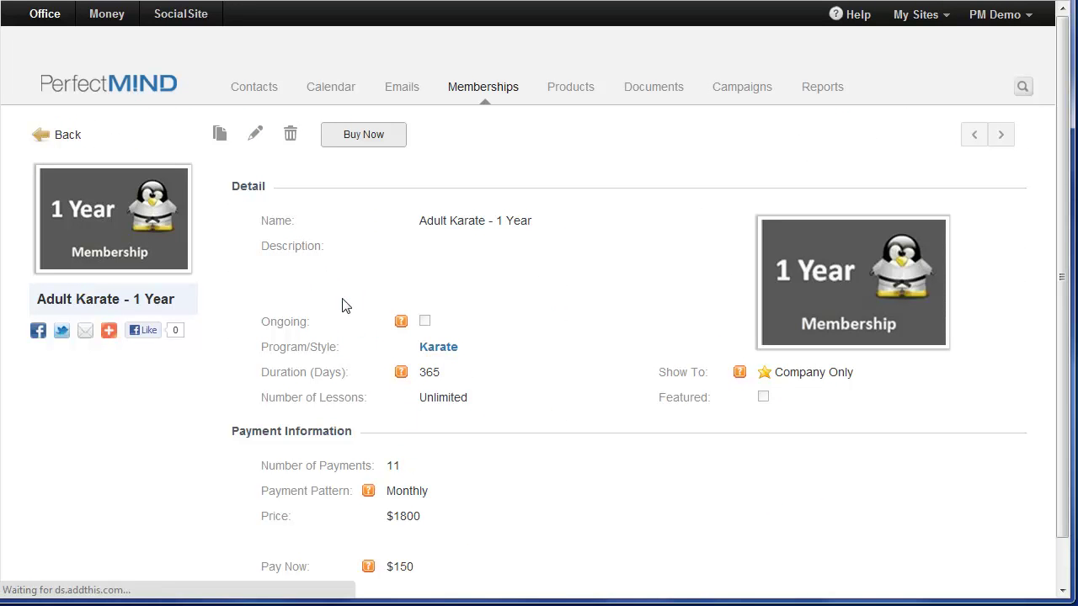
Edit the Adult Karate - 1 Year membership, look up Karate as its program/style, and save the membership.
left_click(257, 139)
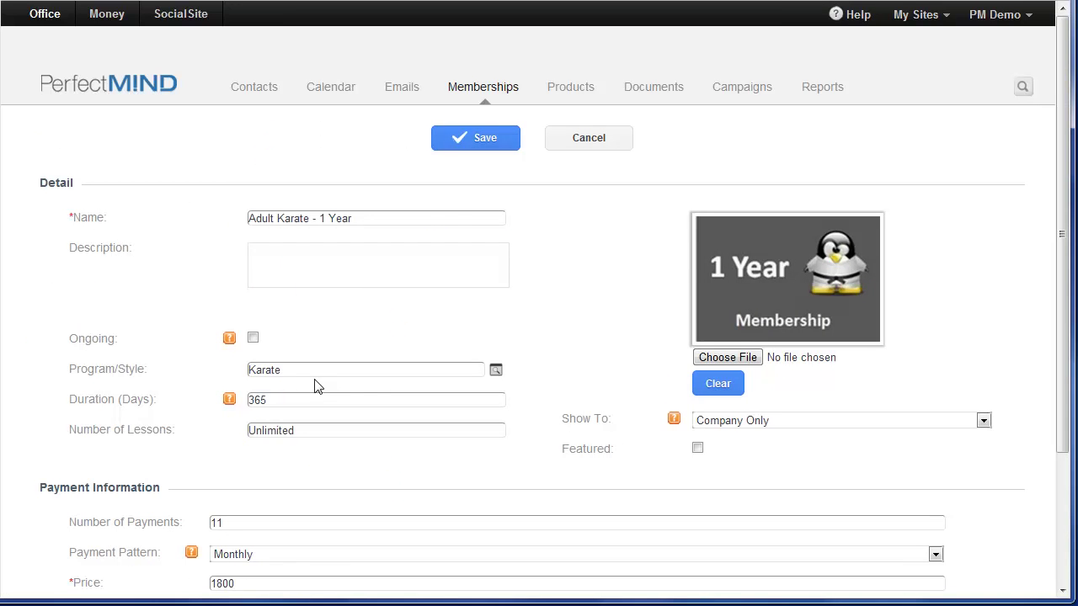
left_click(496, 371)
left_click(294, 308)
left_click(465, 143)
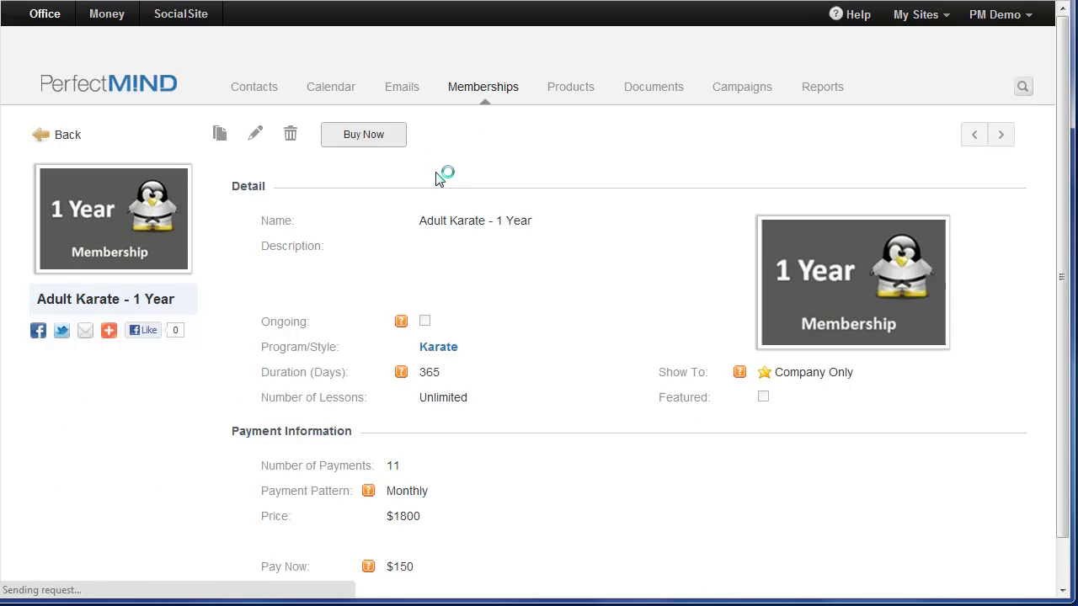
Open the Karate program/style in the Martial Arts settings and review its progress options, choosing By Time and Attendance.
left_click(486, 95)
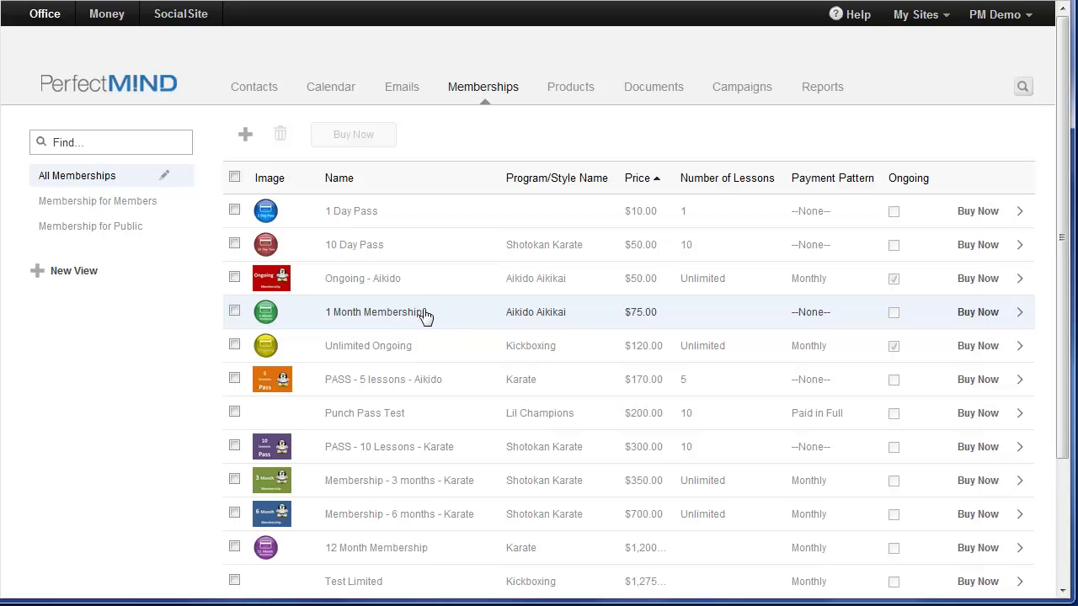
left_click(1008, 23)
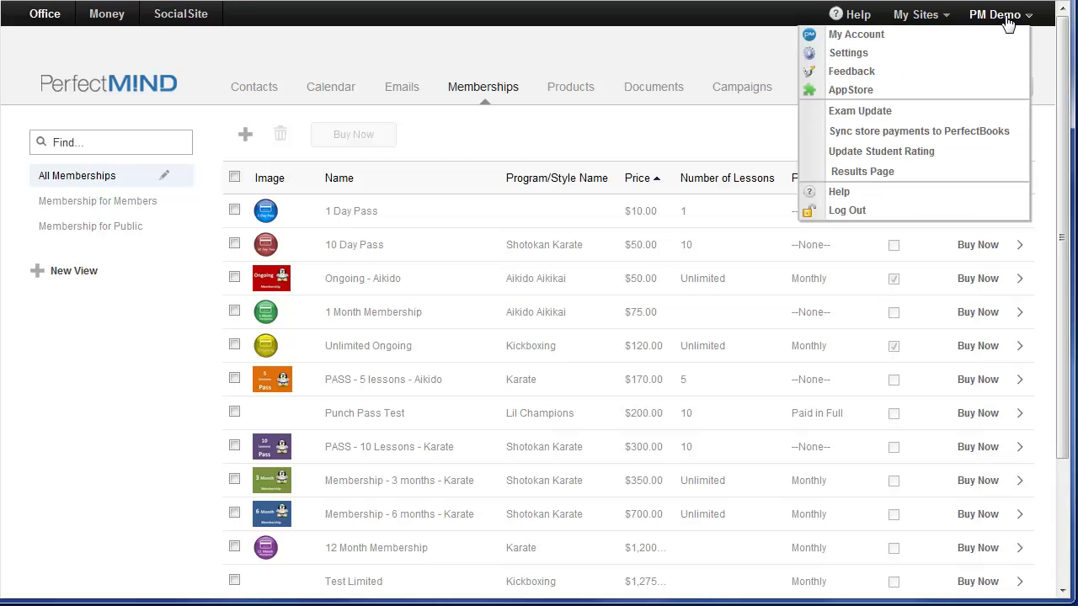
left_click(881, 57)
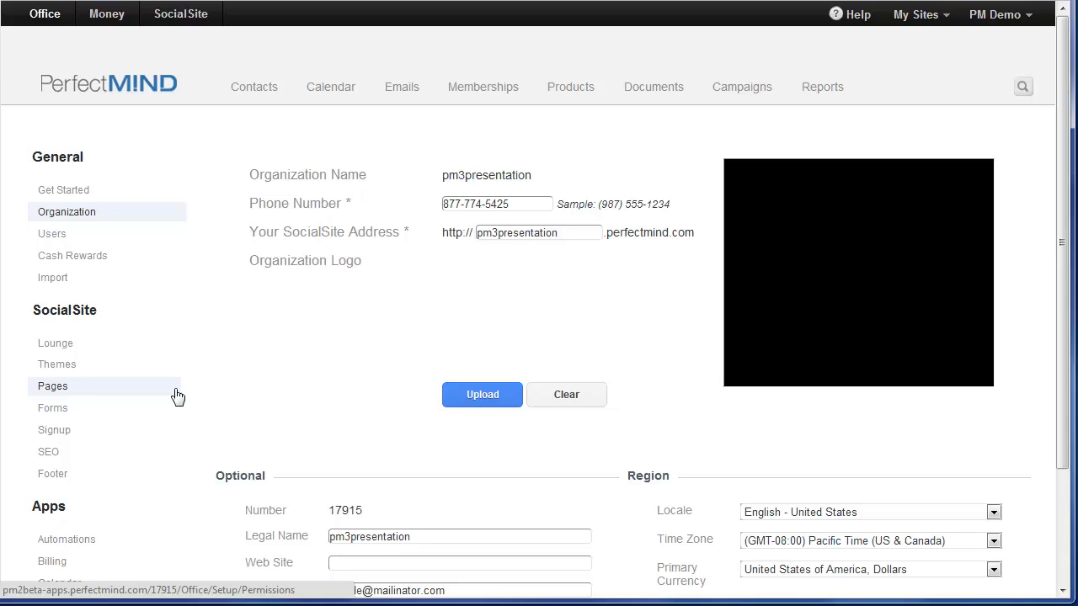
scroll(173, 402, "down", 1)
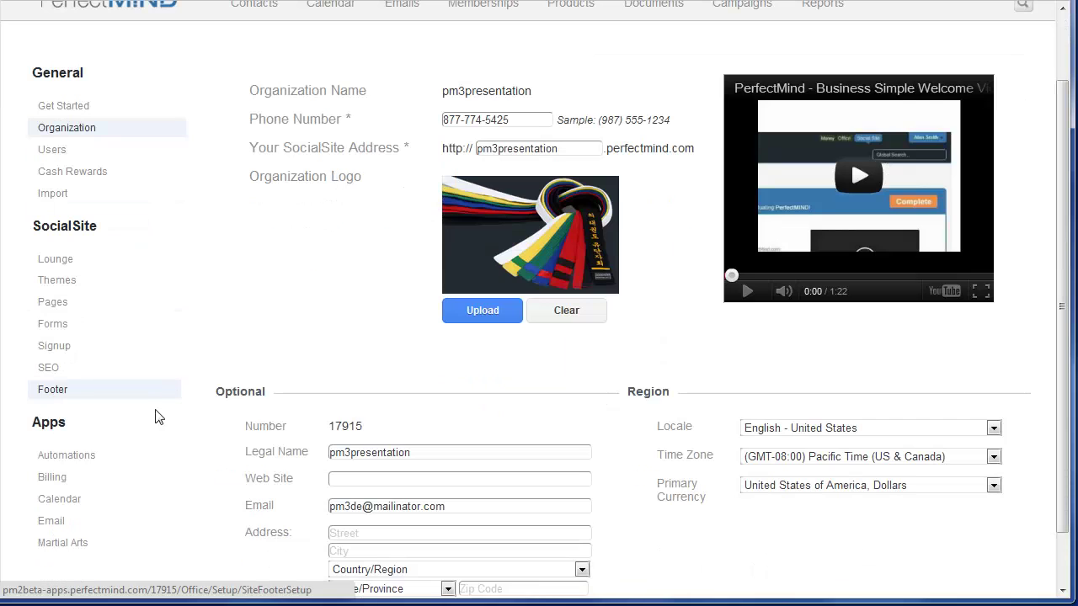
left_click(90, 546)
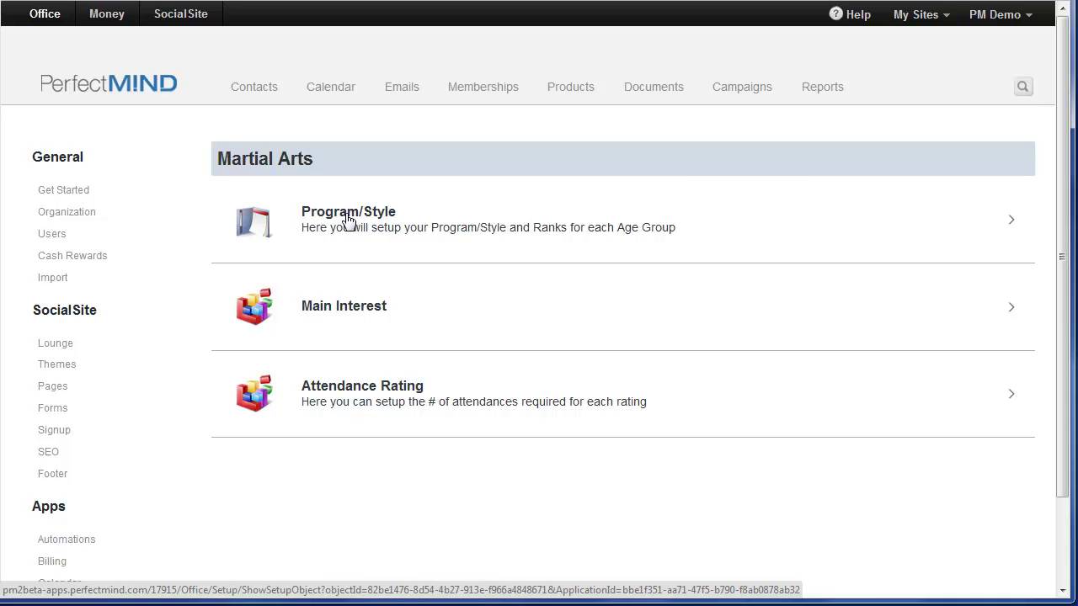
left_click(349, 219)
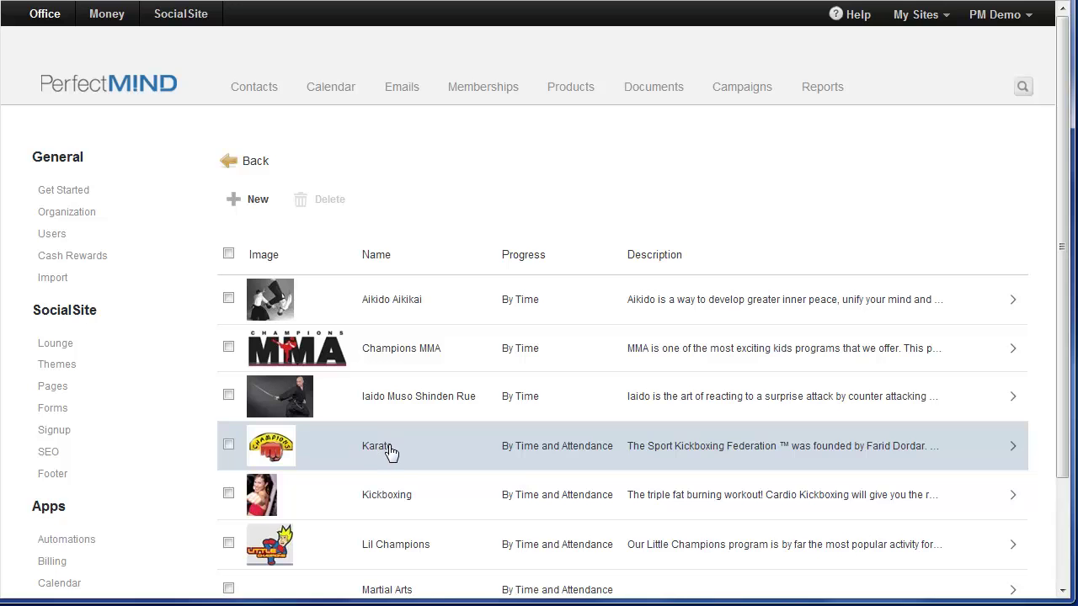
left_click(390, 452)
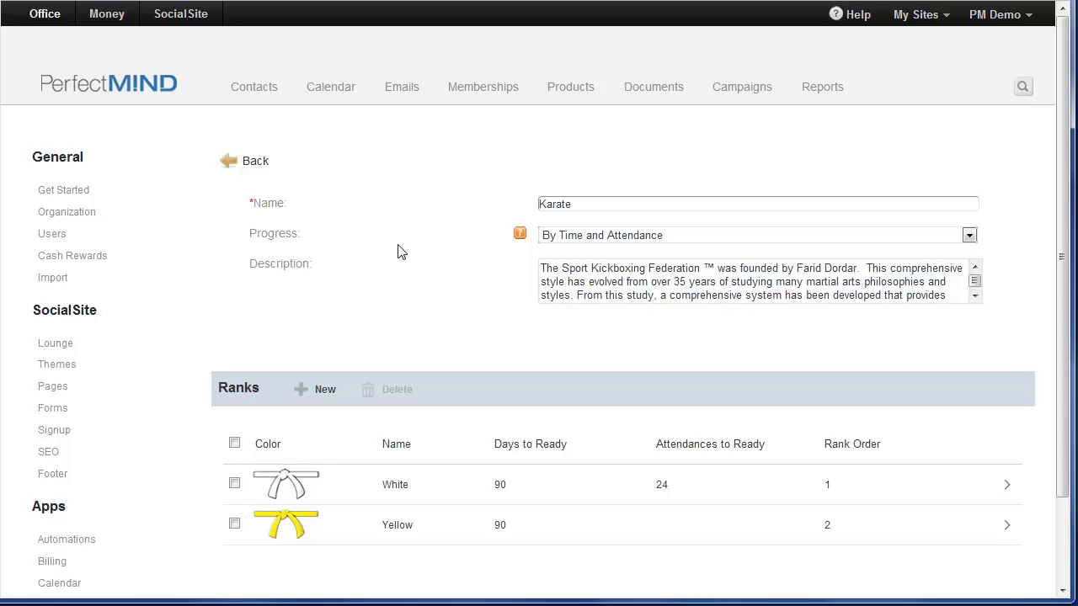
left_click(590, 238)
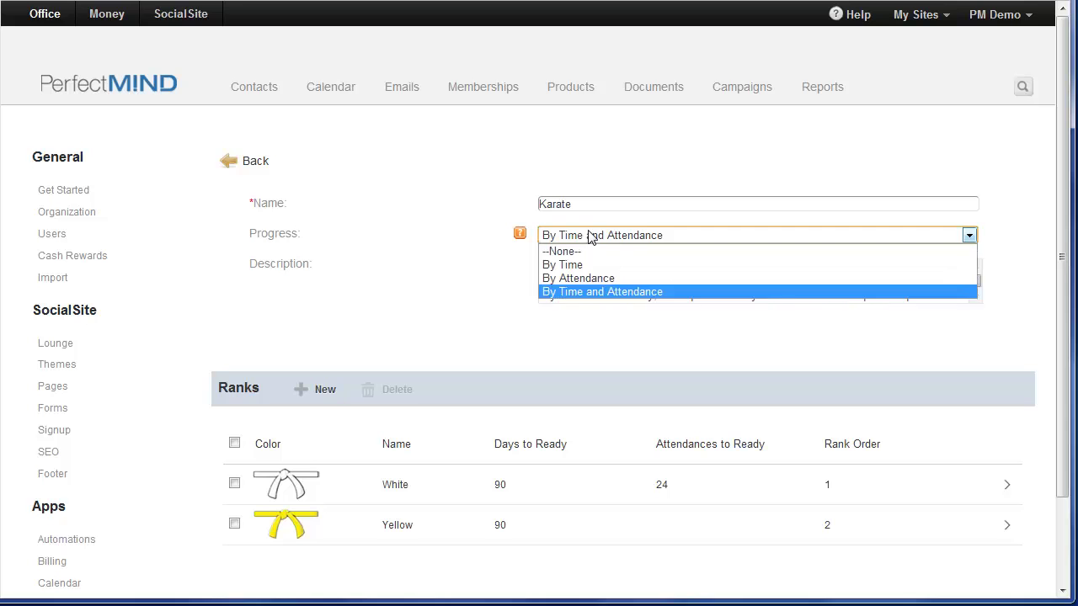
left_click(690, 291)
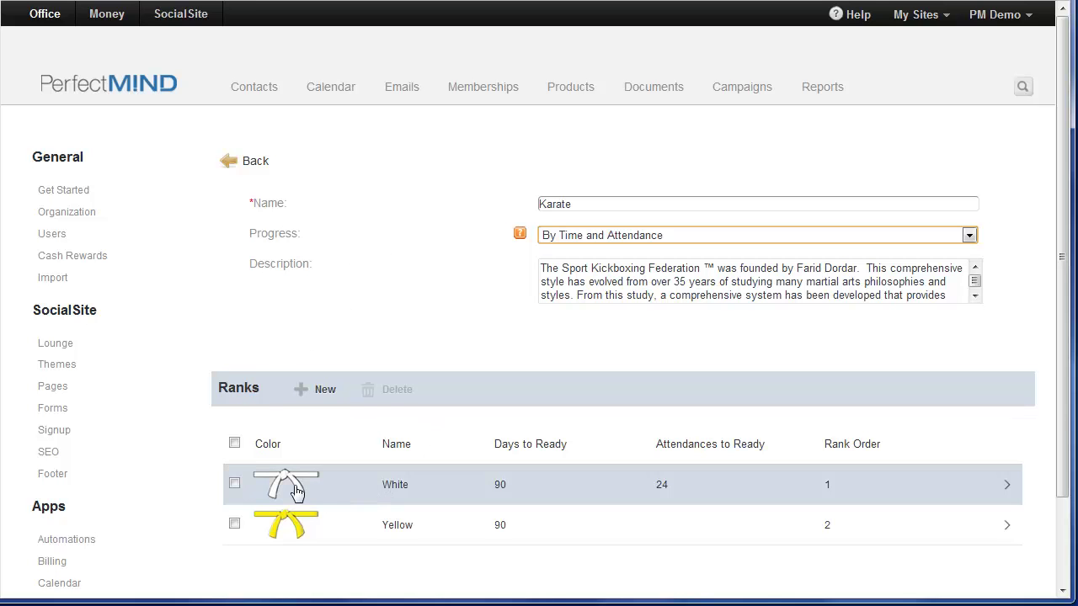
Examine the White rank's properties, stripe progression and rank progression settings in the Karate program, and return to the program list.
left_click(355, 494)
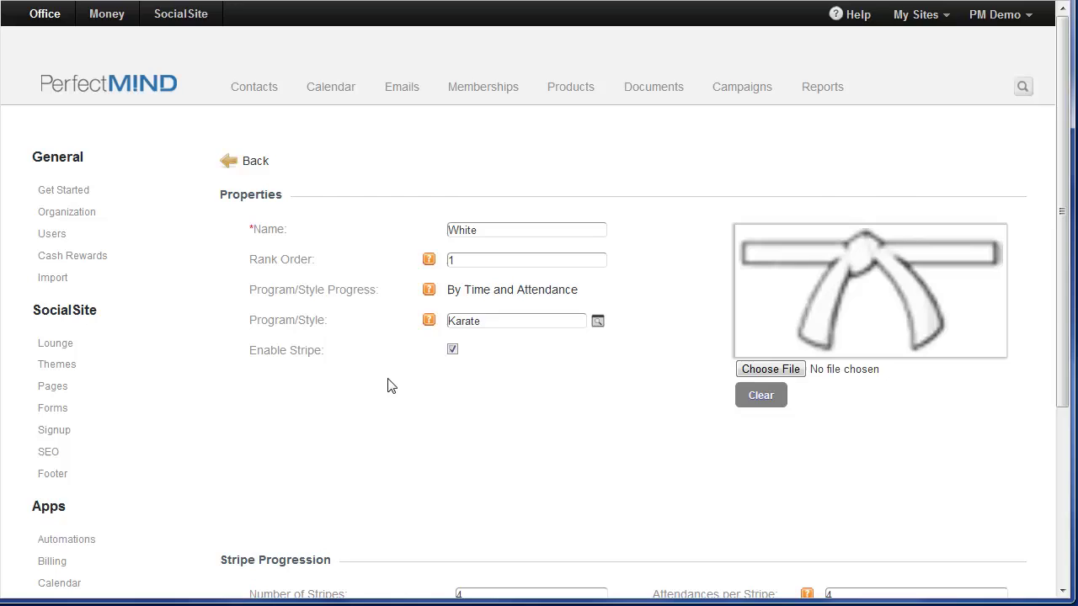
scroll(374, 393, "down", 2)
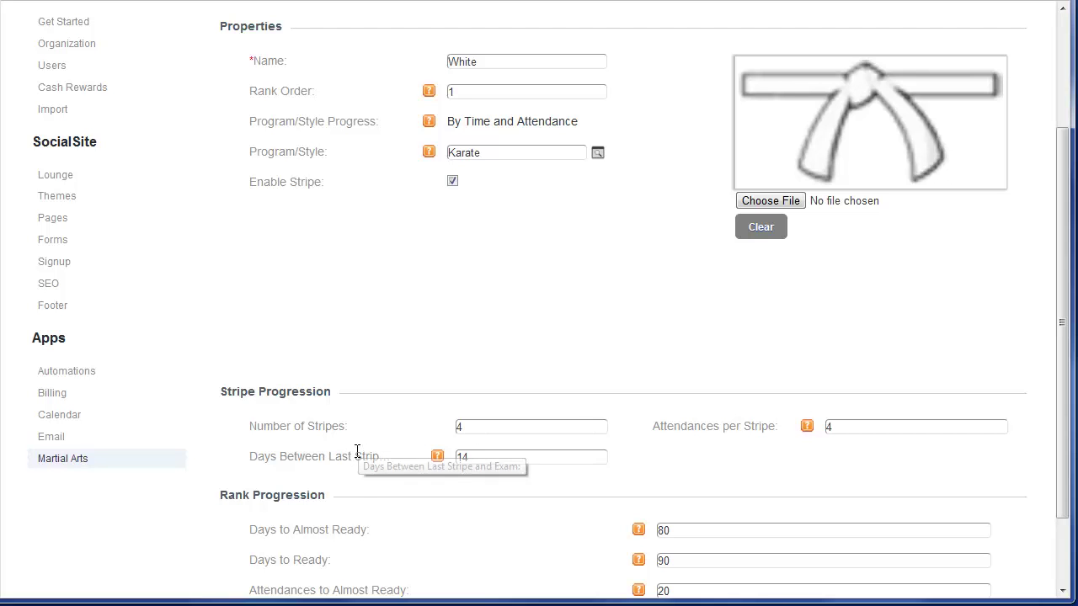
scroll(354, 449, "down", 2)
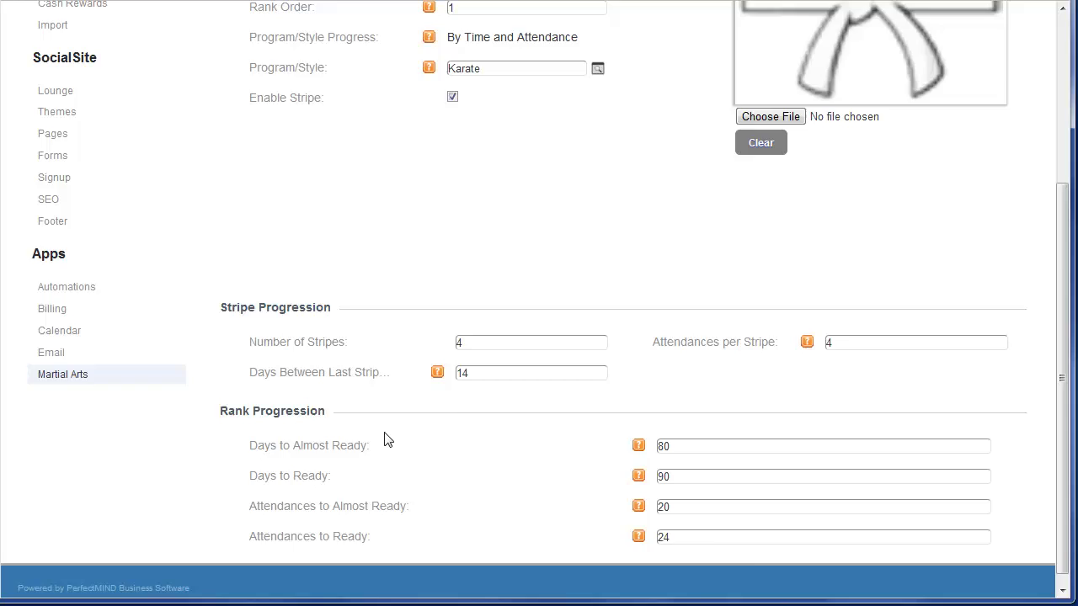
scroll(385, 438, "up", 3)
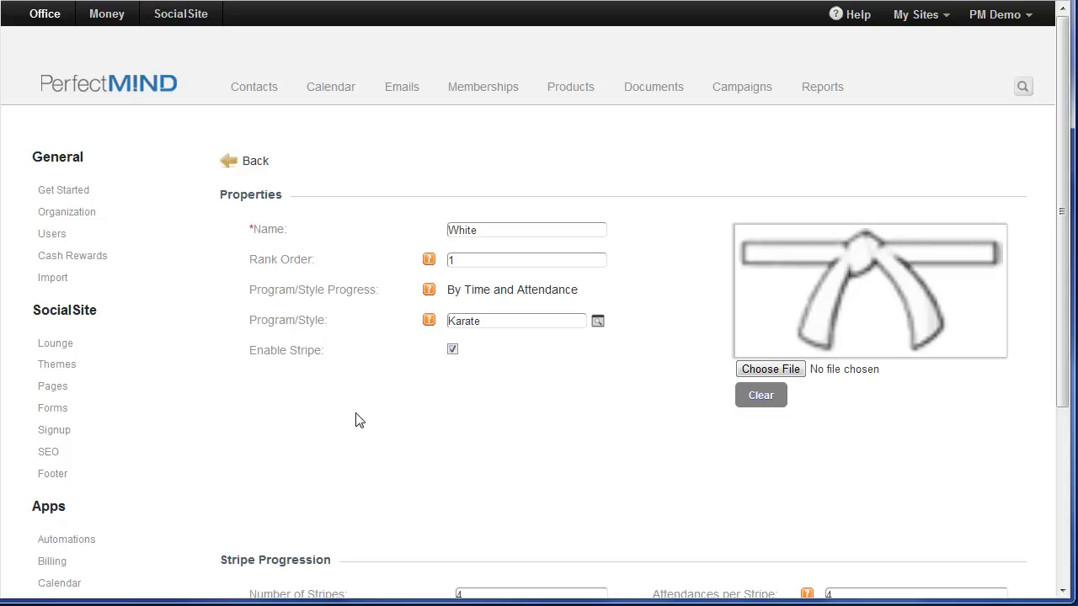
scroll(355, 419, "down", 3)
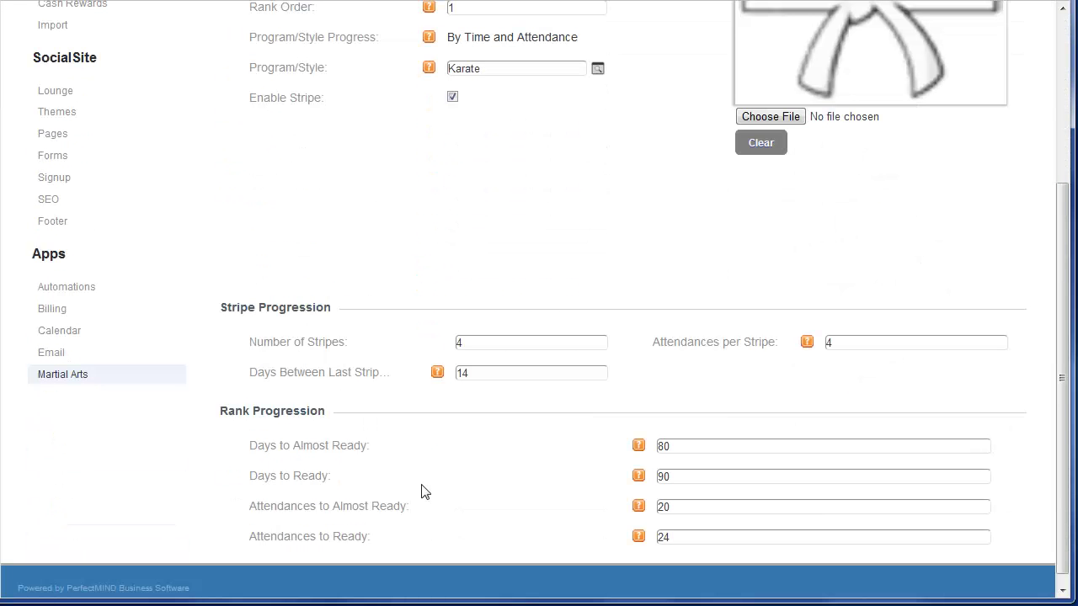
scroll(384, 447, "up", 3)
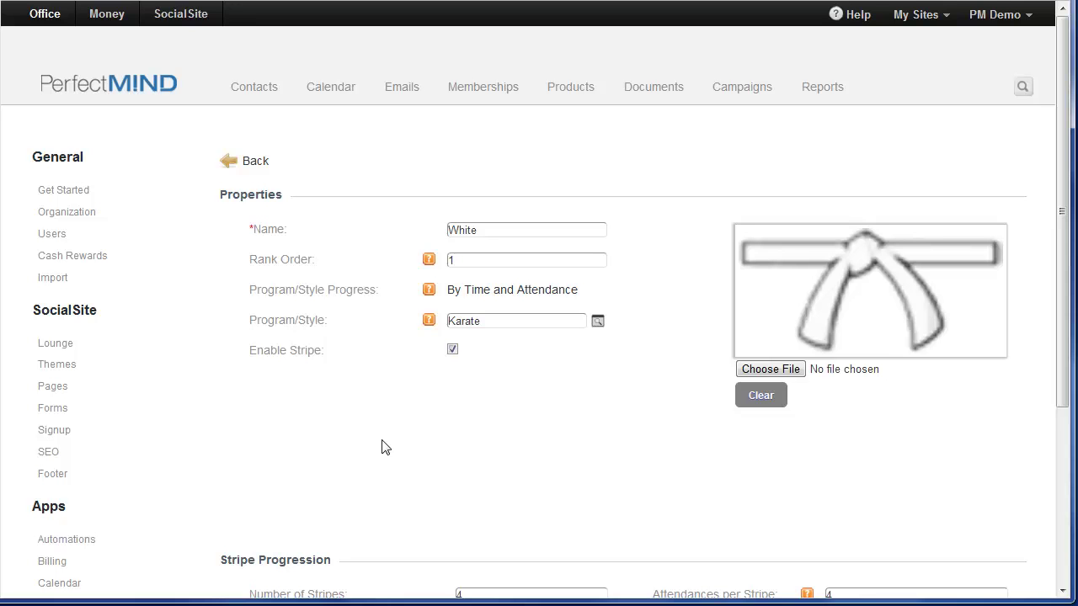
left_click(252, 162)
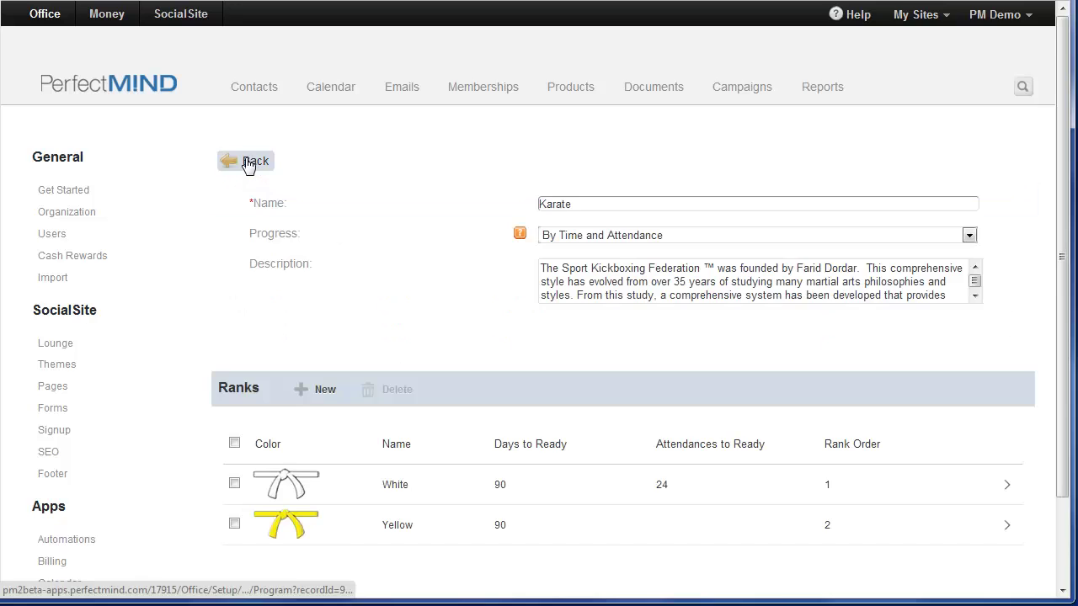
left_click(249, 164)
Show the contacts in the Student By Readiness view and look through the Ready, Not Ready and Almost Ready groups.
left_click(260, 91)
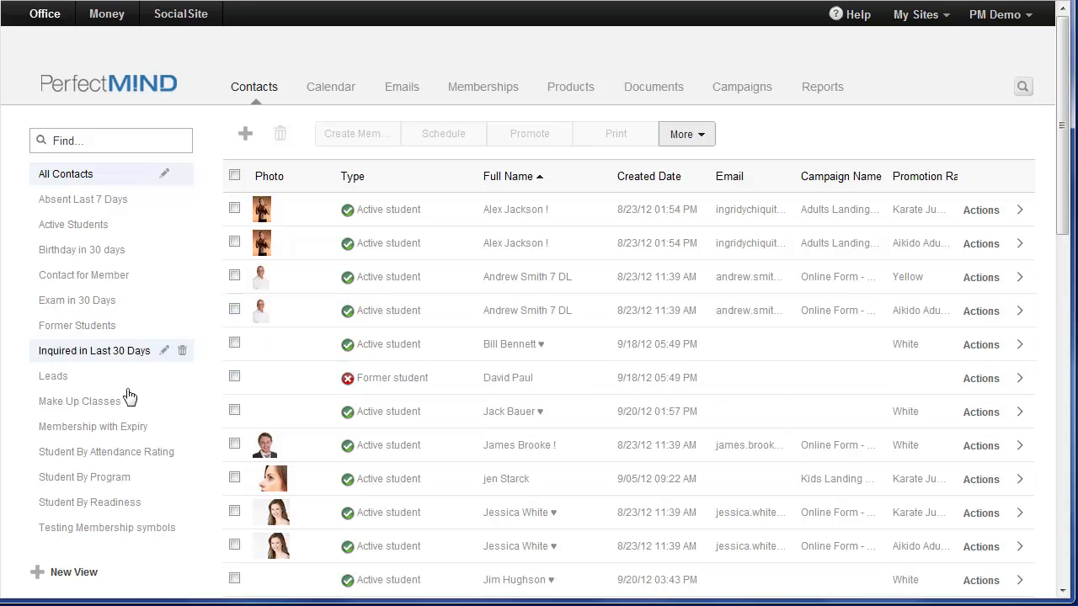
left_click(93, 510)
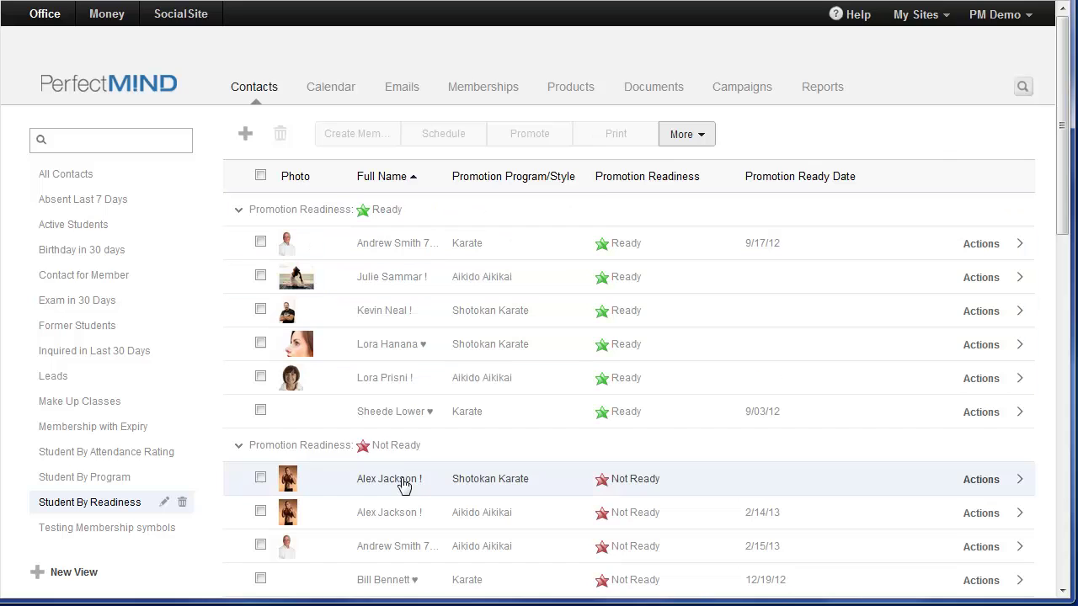
scroll(445, 503, "down", 2)
scroll(446, 497, "down", 8)
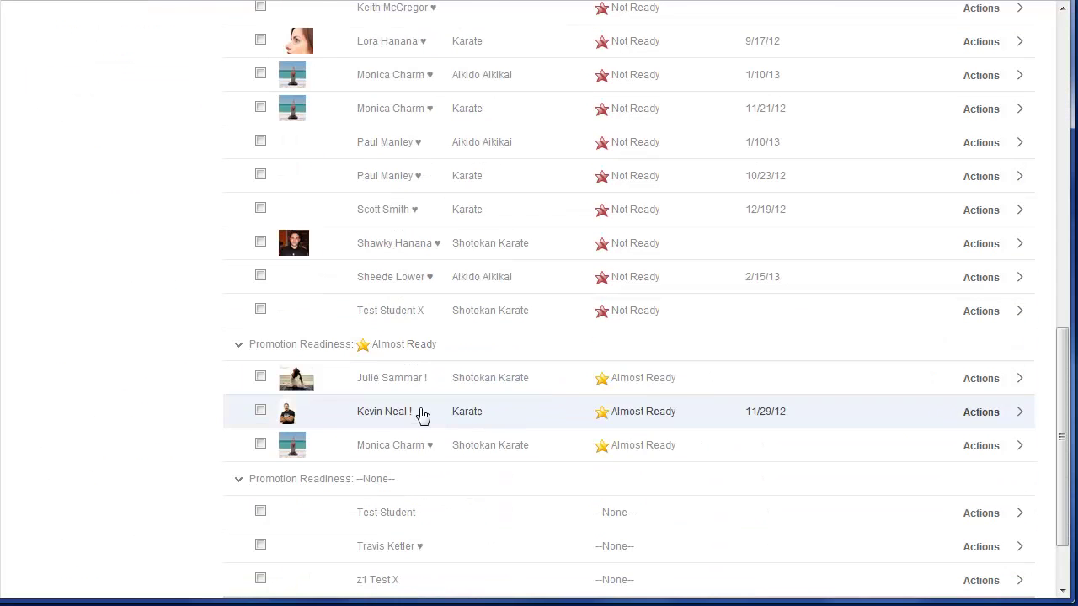
scroll(421, 413, "up", 10)
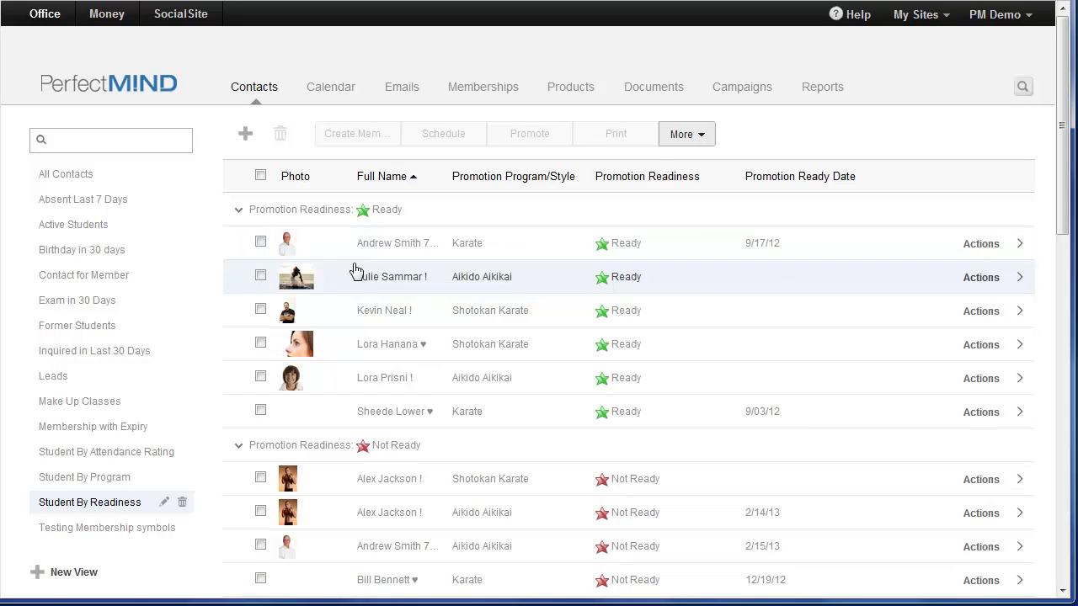
Select the first four students in the Ready group and schedule them for the Karate Exam on September 19, 2012.
left_click(260, 241)
left_click(261, 276)
left_click(260, 310)
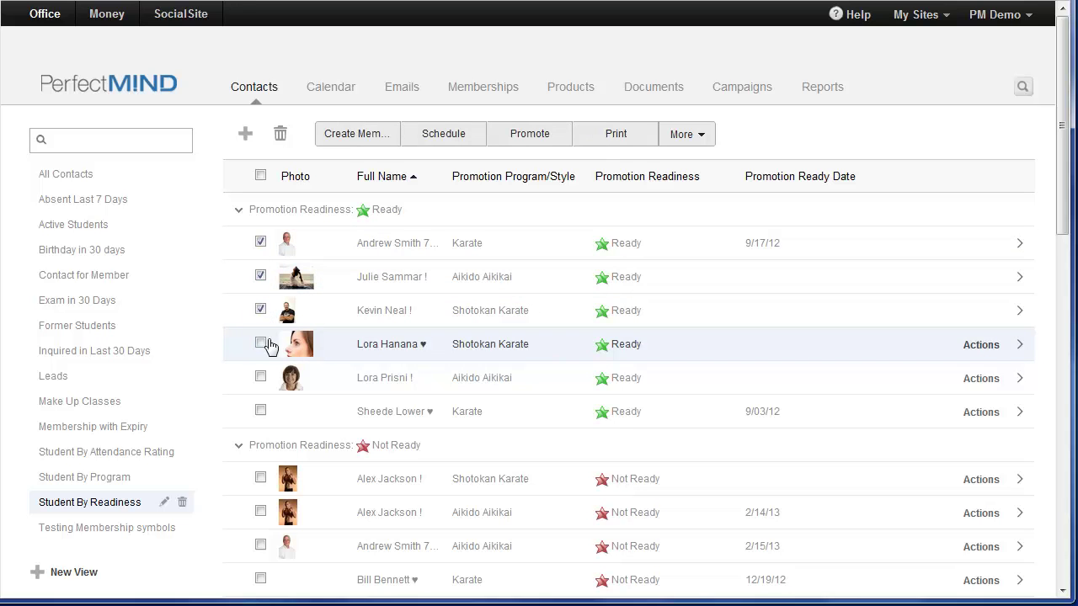
left_click(261, 342)
left_click(446, 135)
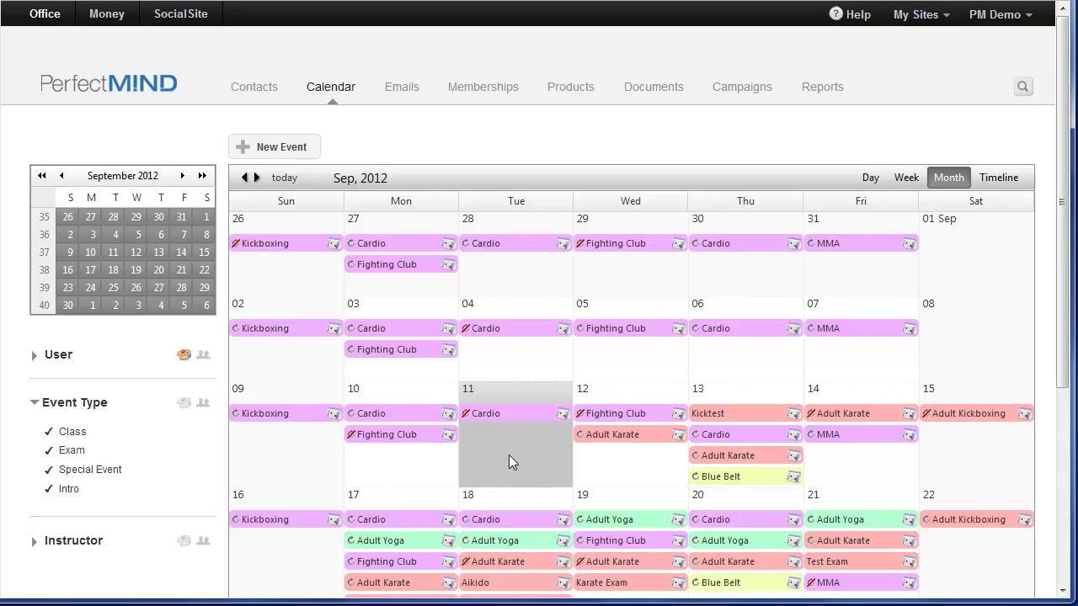
scroll(508, 455, "down", 1)
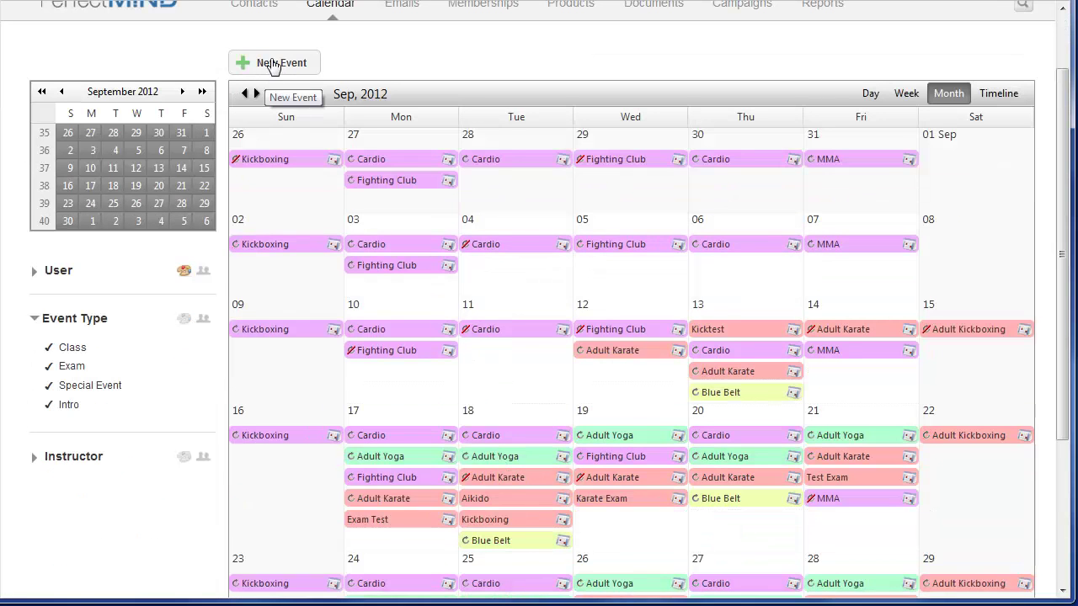
left_click(625, 502)
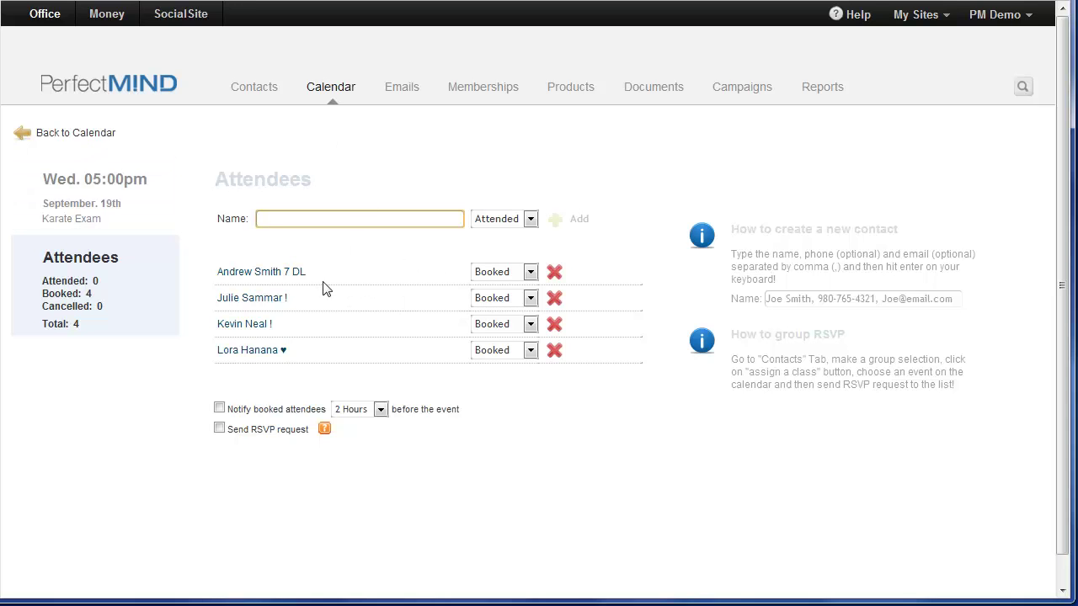
Mark all four booked attendees of the Karate Exam as Attended and return to the calendar.
left_click(529, 271)
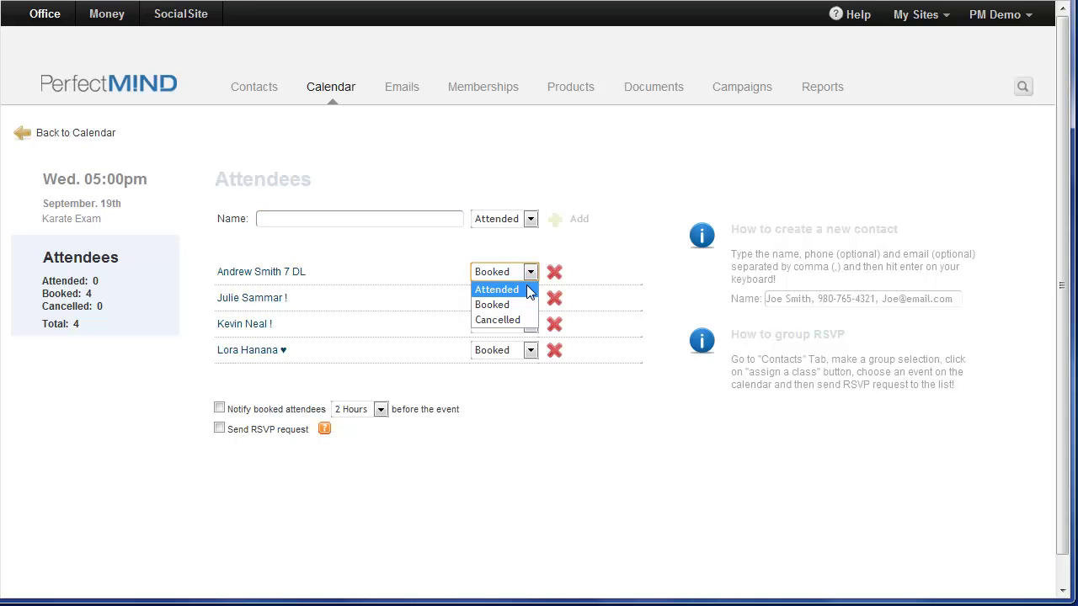
left_click(531, 288)
left_click(530, 299)
left_click(528, 316)
left_click(530, 324)
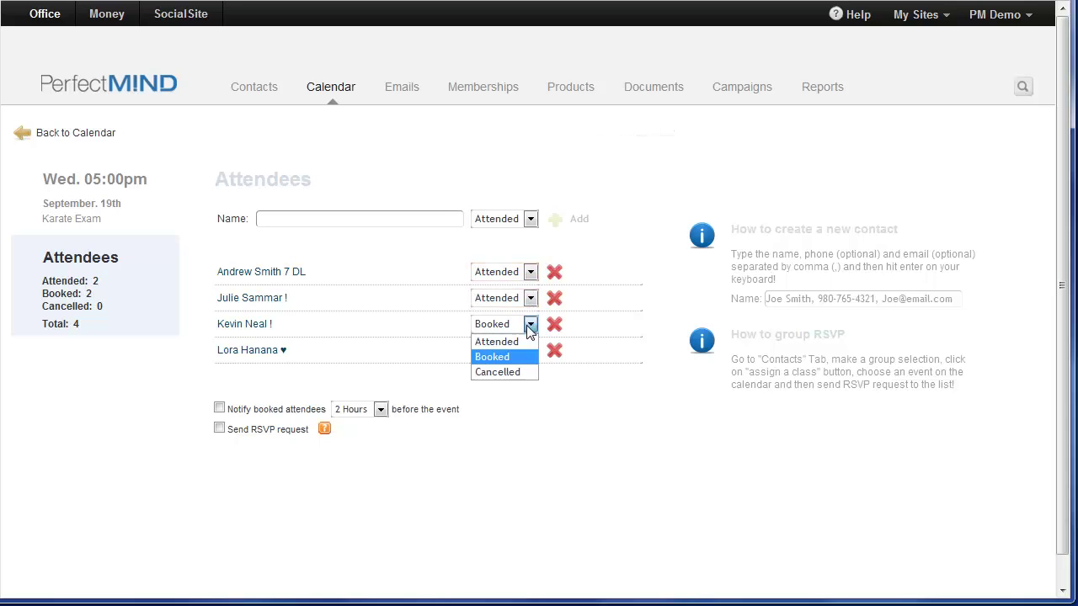
left_click(530, 340)
left_click(528, 352)
left_click(524, 366)
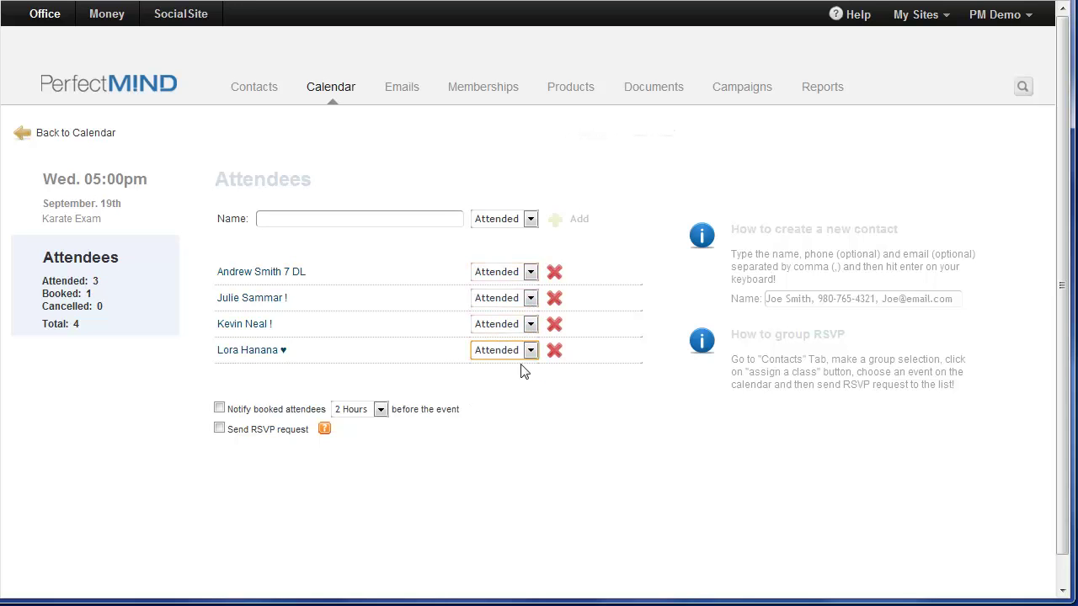
left_click(71, 134)
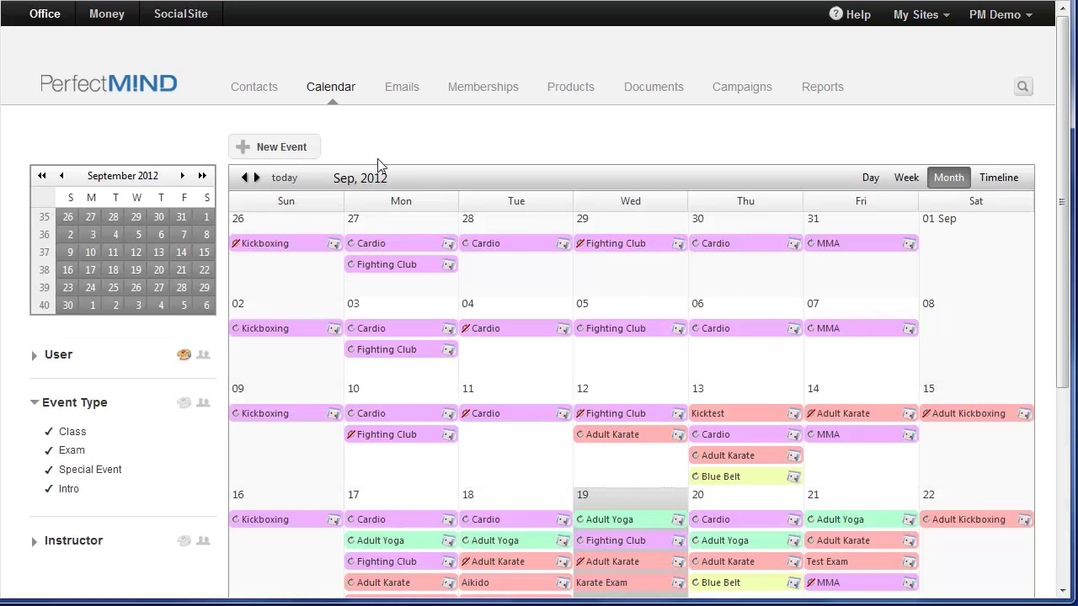
Select the first four Ready students in the contacts, view their Rank and Stripe promotion options, and close them.
left_click(261, 90)
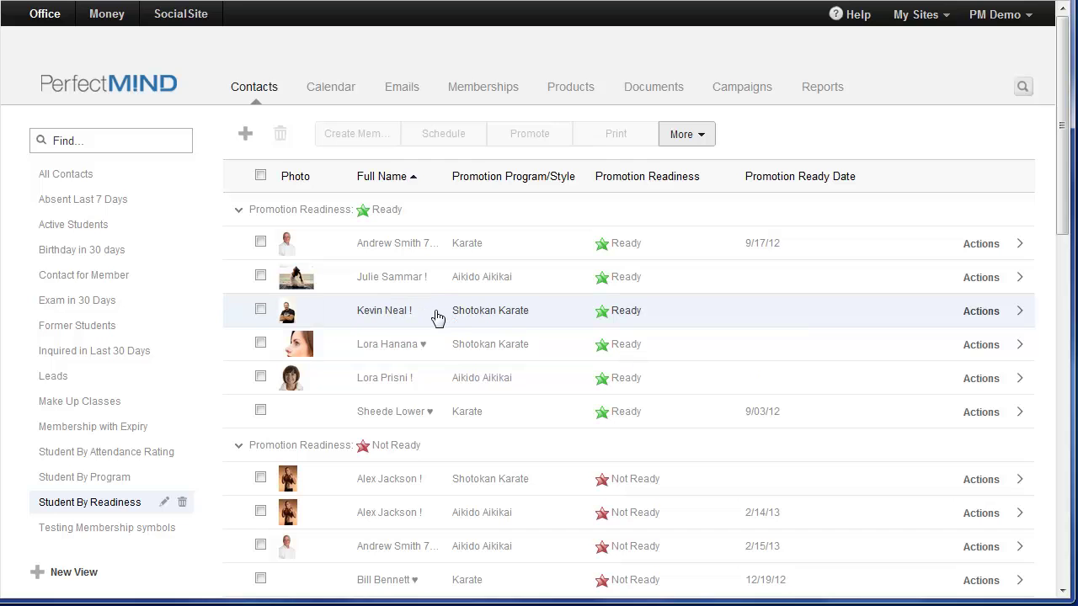
left_click(260, 242)
left_click(260, 275)
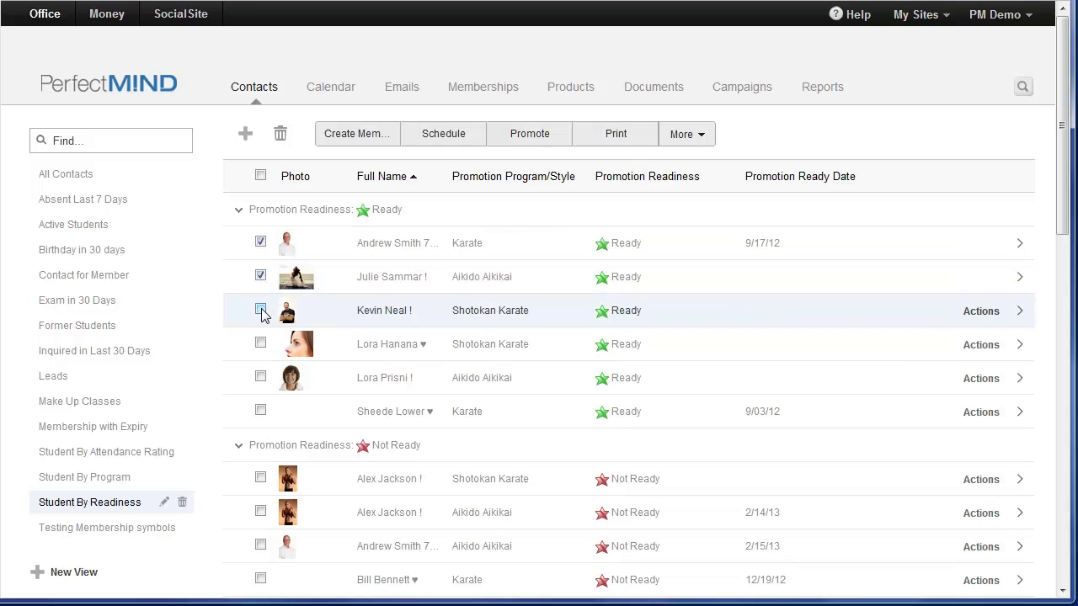
left_click(260, 309)
left_click(260, 342)
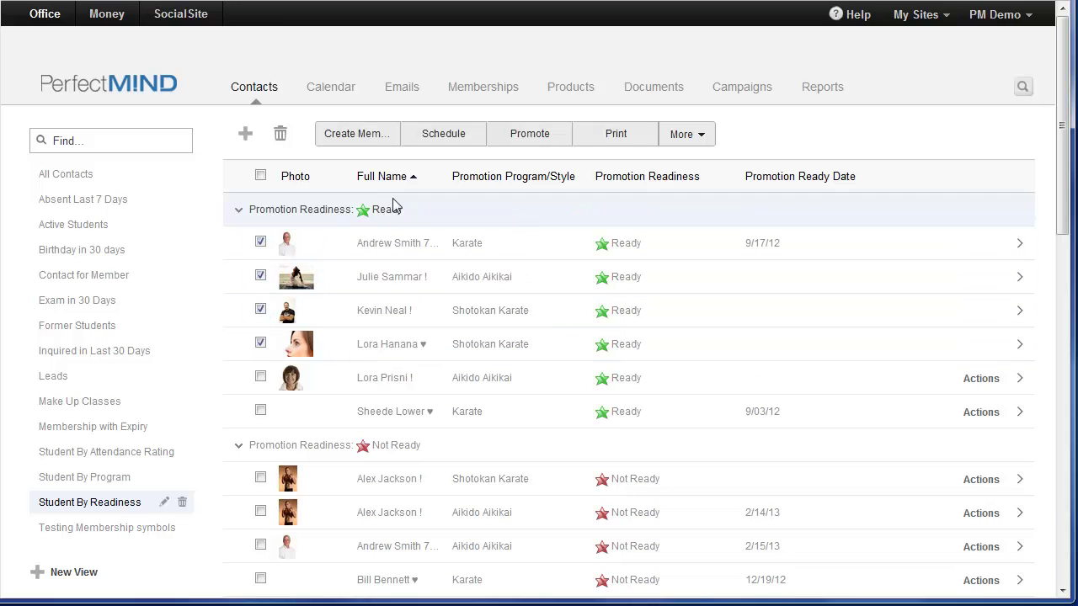
left_click(535, 137)
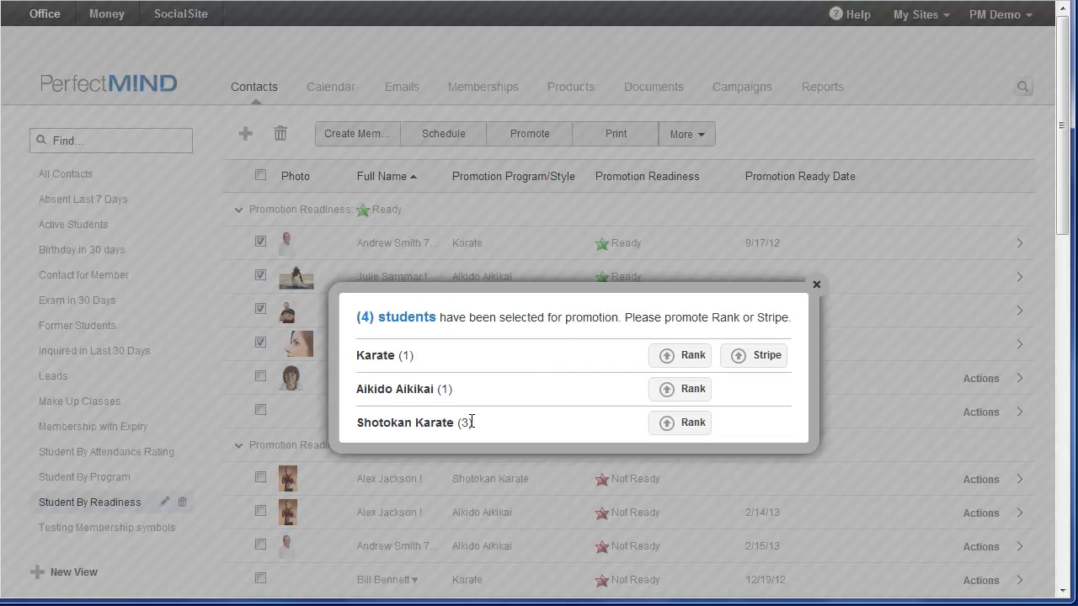
left_click(686, 358)
left_click(816, 286)
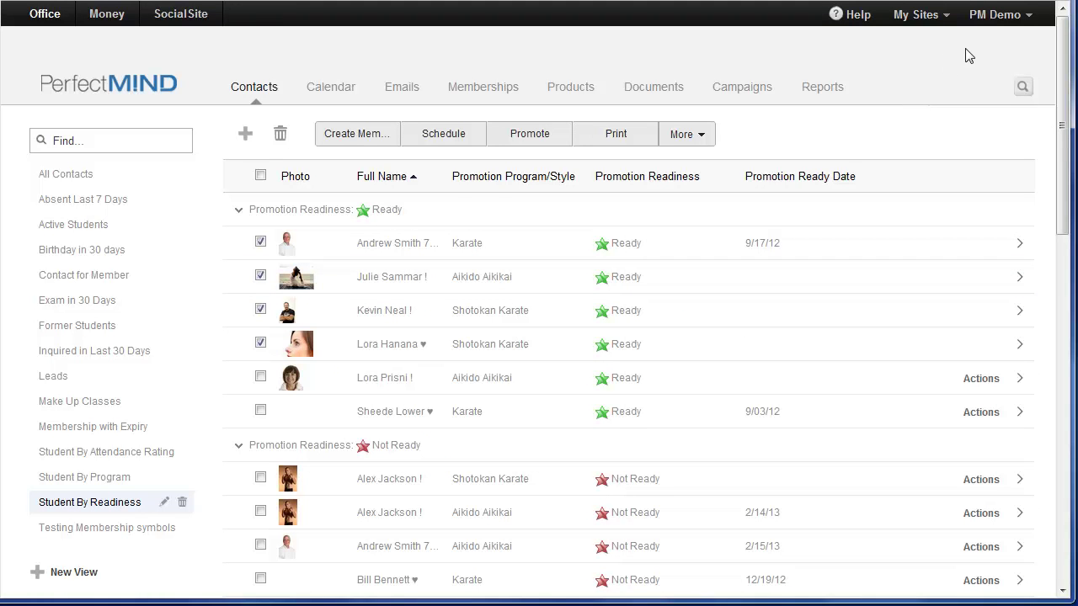
Open the Karate Exam in Exam Update, clear Pass Exam for the Karate Junior White student, and cancel the update.
left_click(1014, 20)
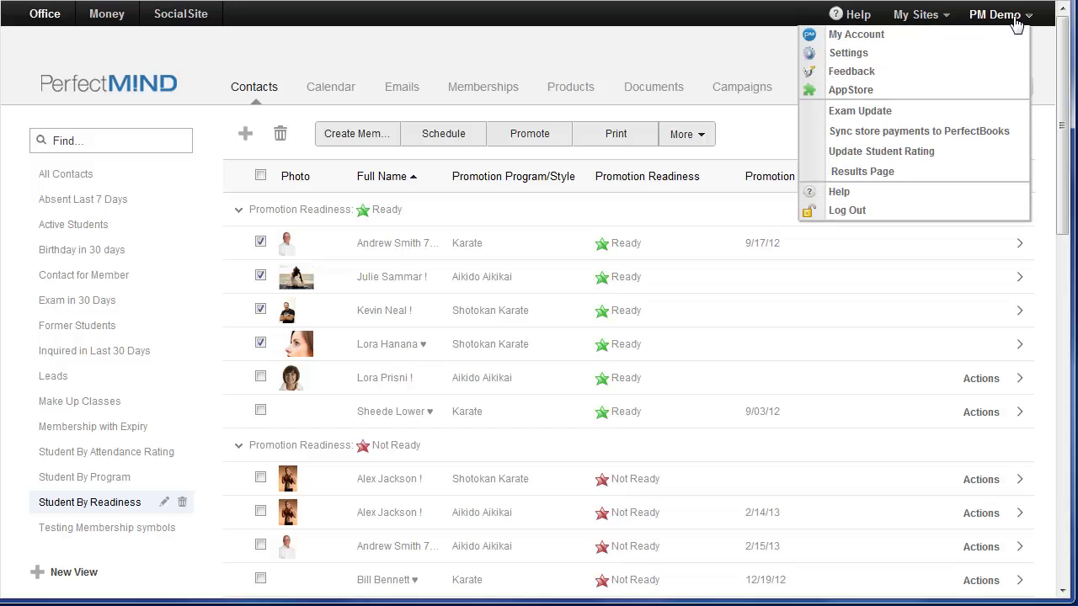
left_click(930, 115)
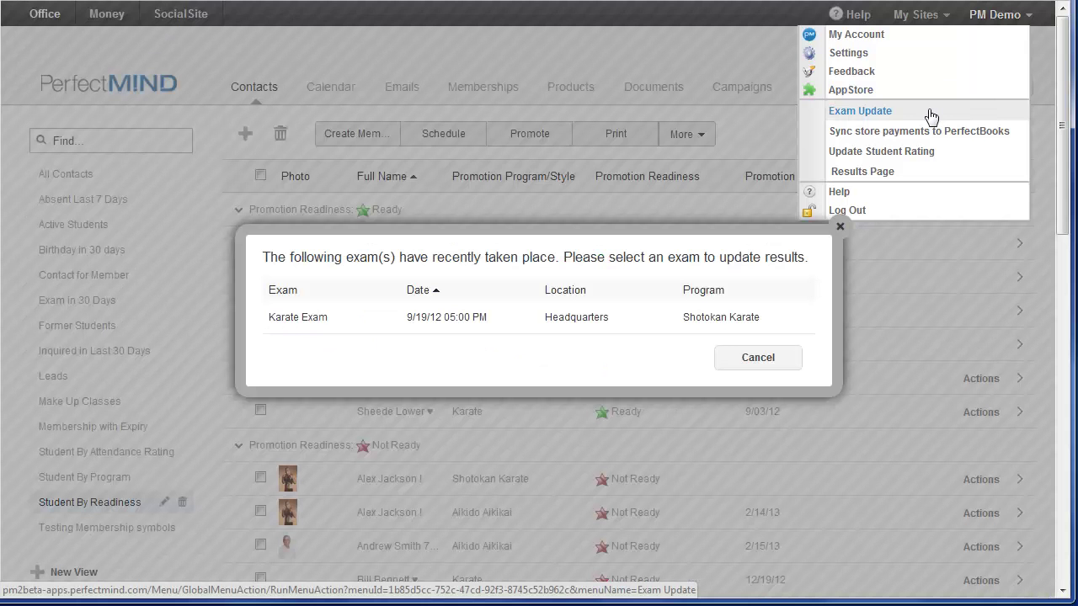
left_click(348, 326)
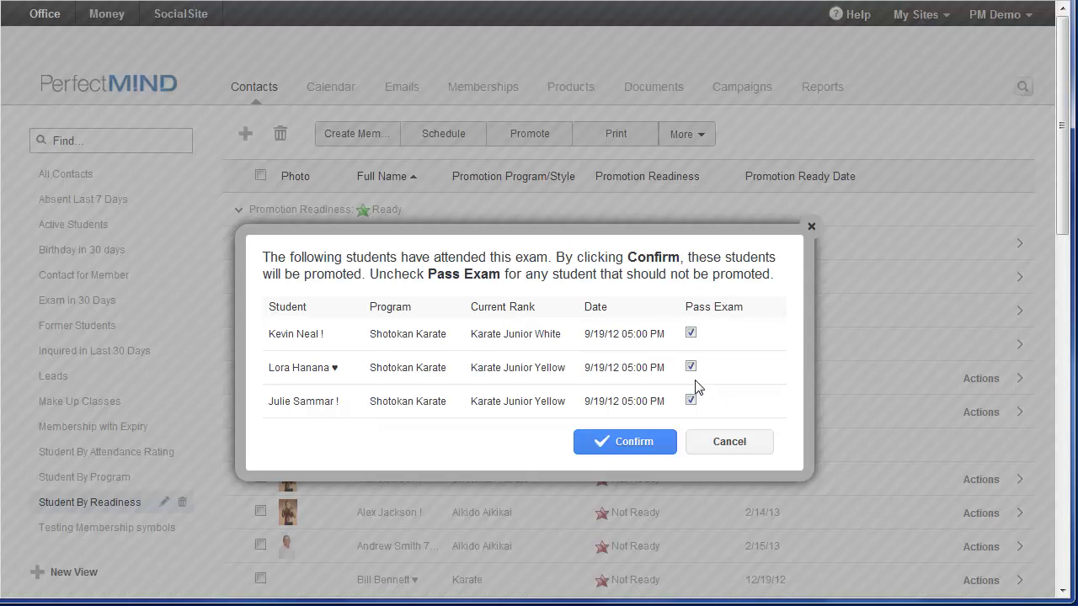
left_click(691, 334)
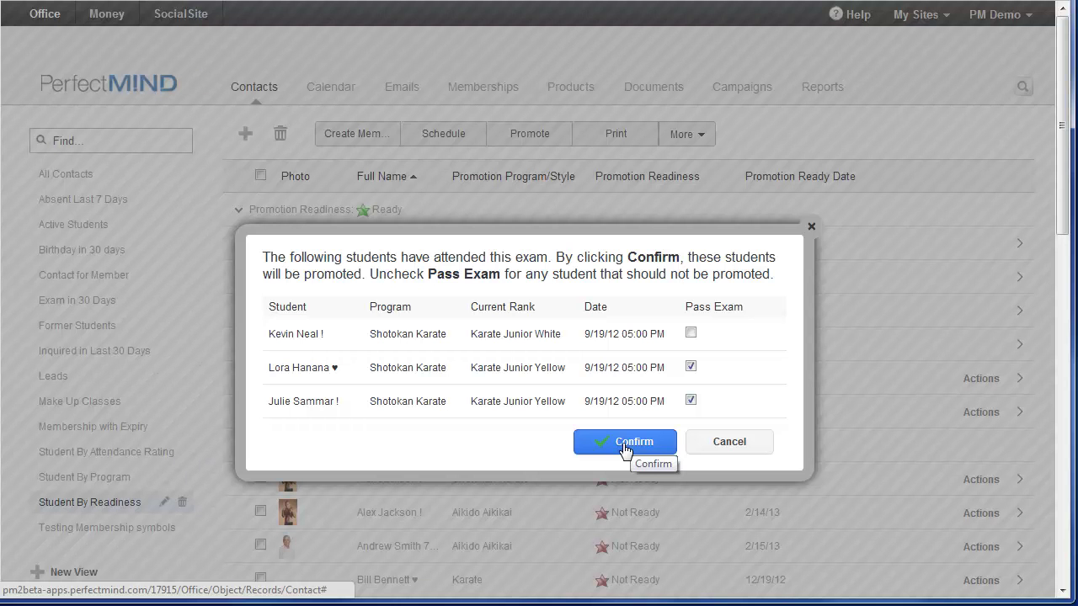
left_click(729, 446)
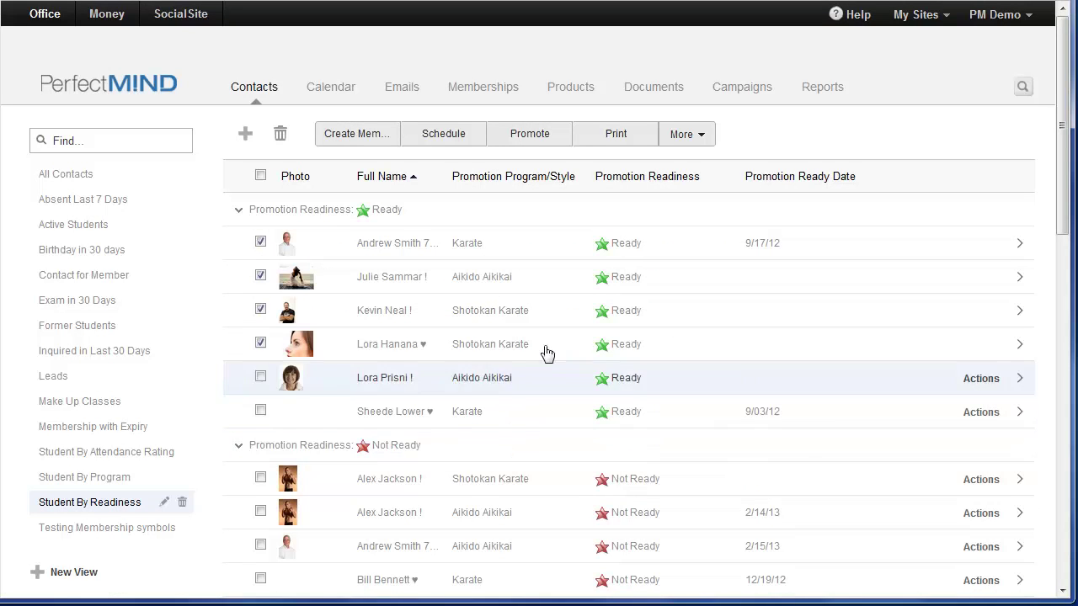
Open the record of the first Not Ready student and review the profile down to the Ranks section.
left_click(257, 94)
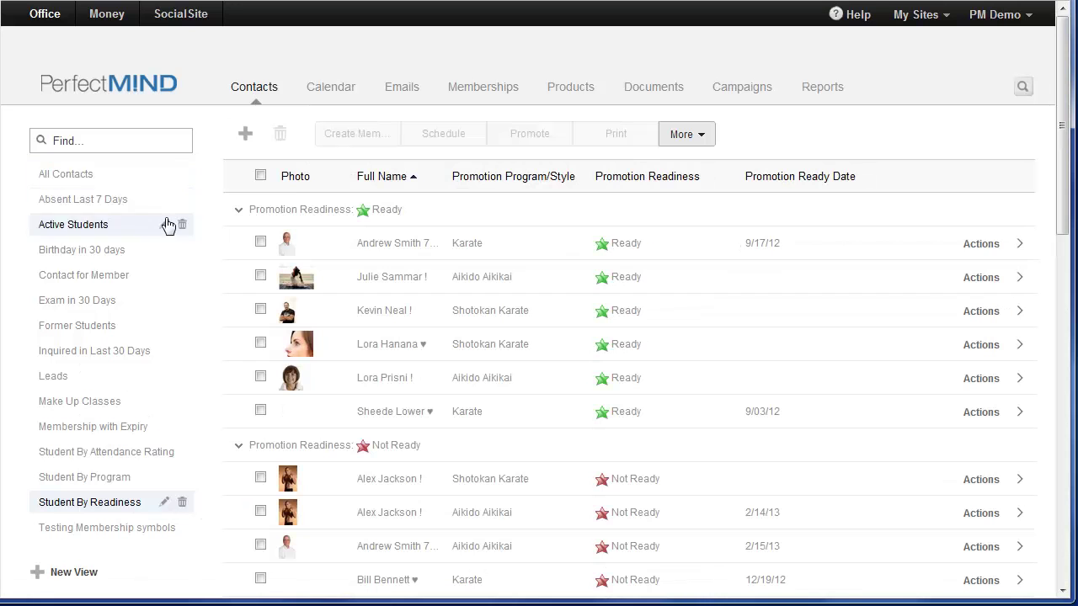
left_click(413, 484)
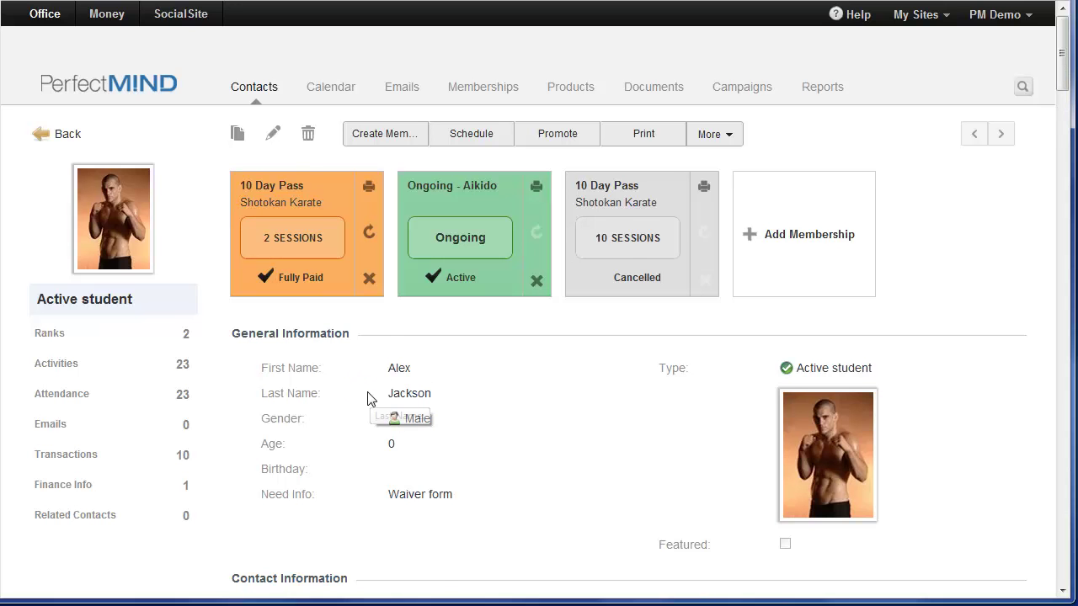
scroll(368, 397, "down", 2)
scroll(365, 399, "up", 1)
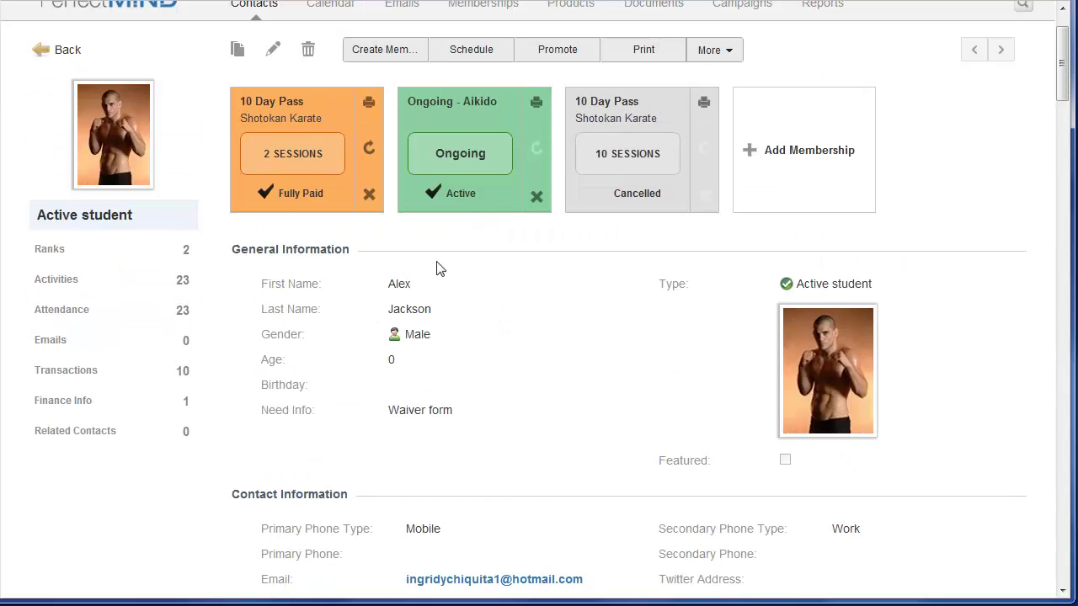
scroll(337, 370, "down", 2)
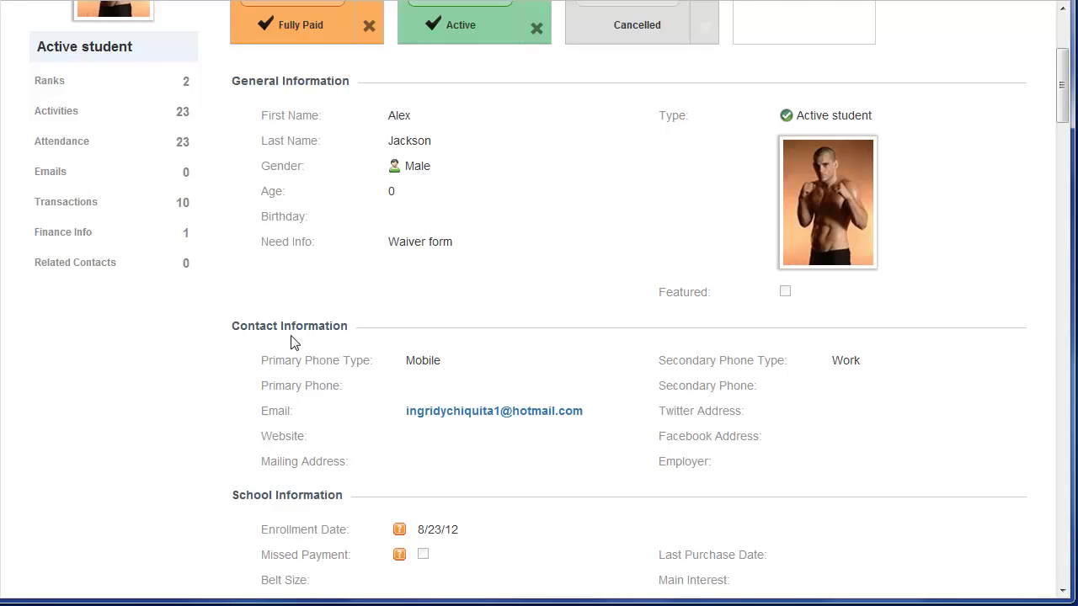
scroll(380, 383, "down", 1)
scroll(371, 375, "down", 6)
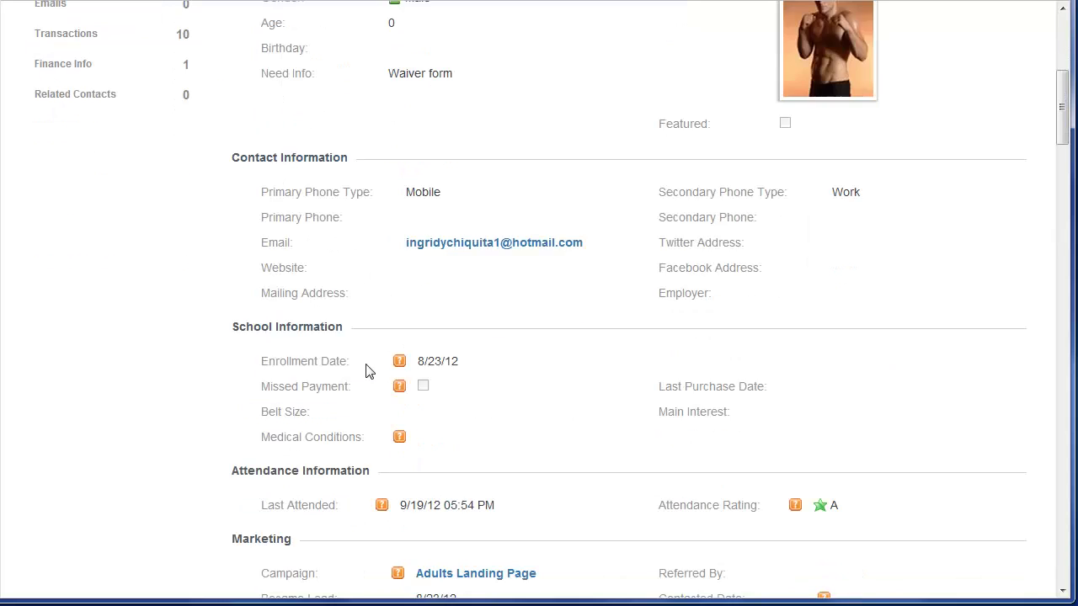
scroll(342, 316, "down", 1)
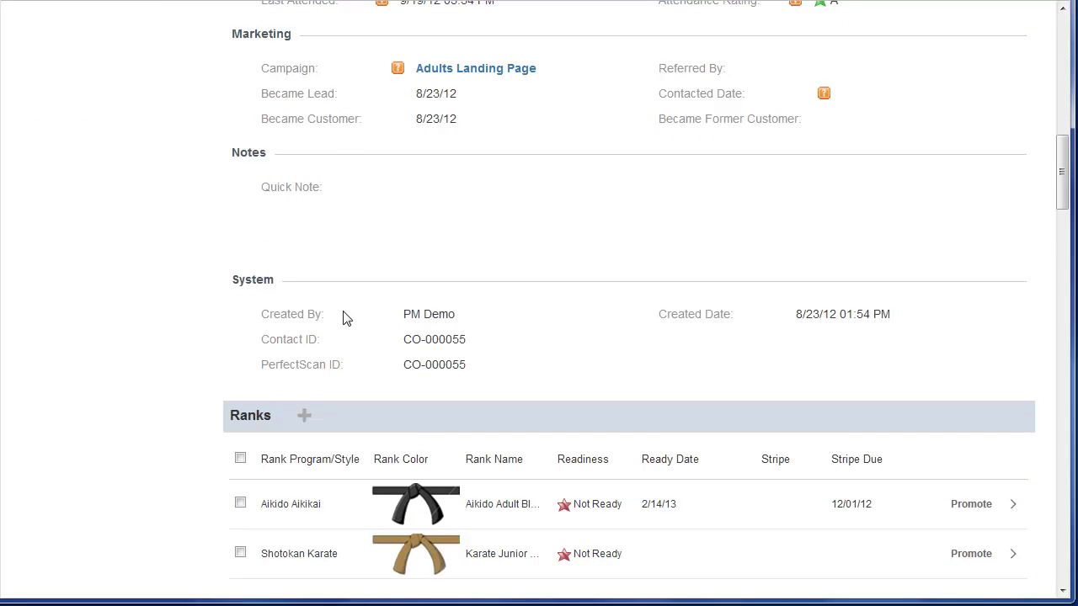
scroll(330, 283, "down", 1)
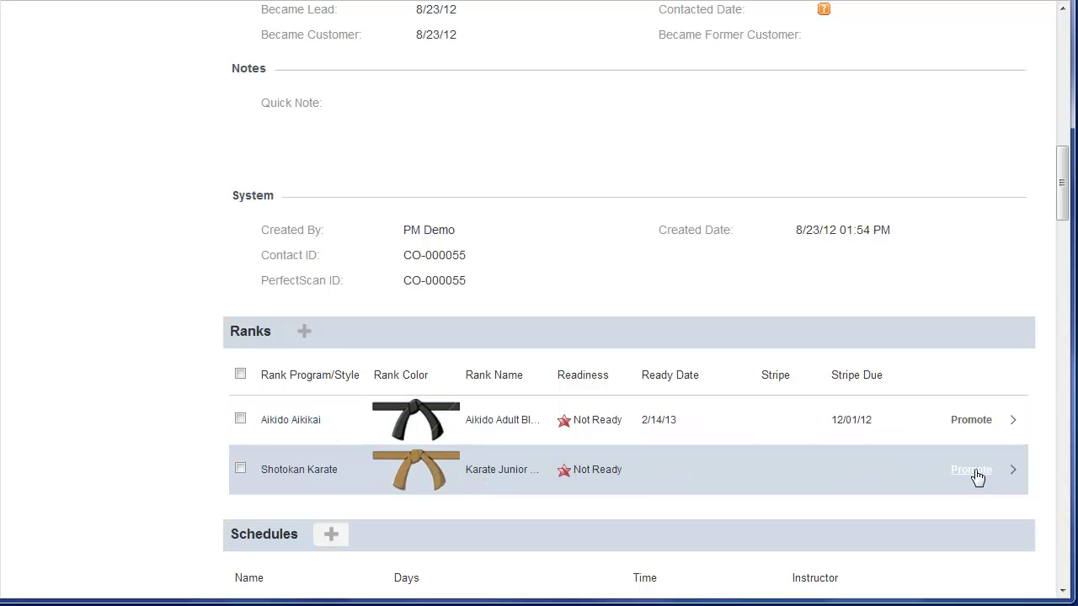
Open the student's Shotokan Karate rank, review its rank, stripe and attendance details, and return to the student's record.
left_click(321, 479)
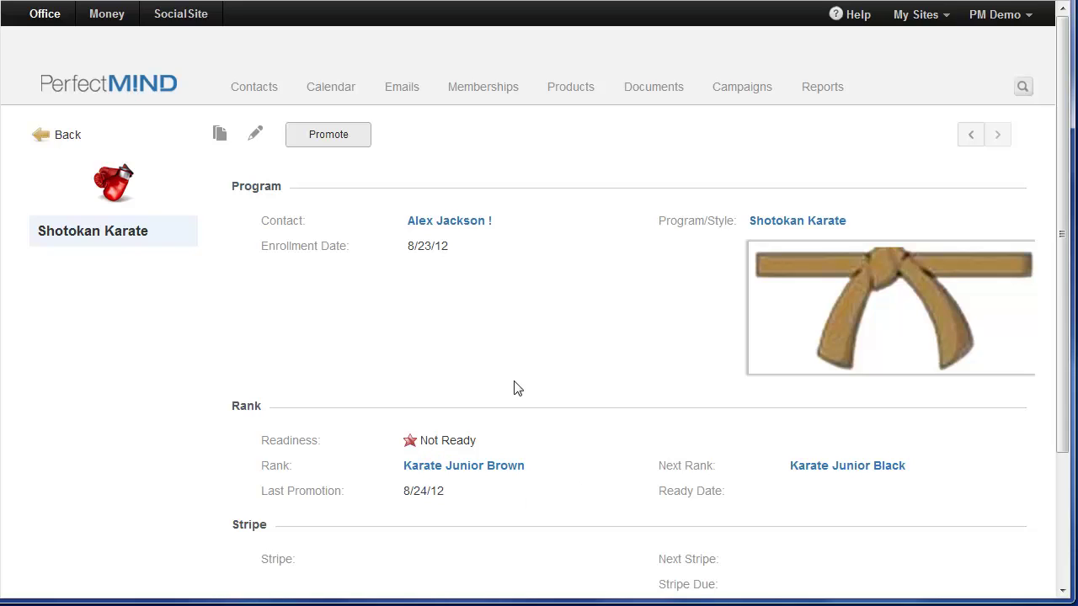
scroll(513, 389, "down", 3)
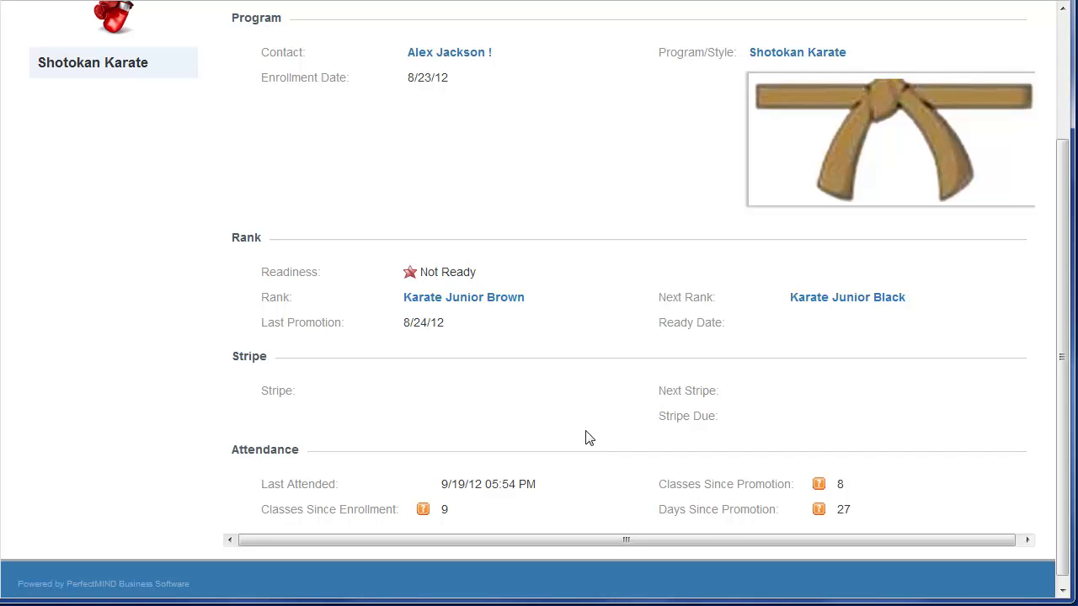
scroll(589, 438, "up", 3)
left_click(60, 135)
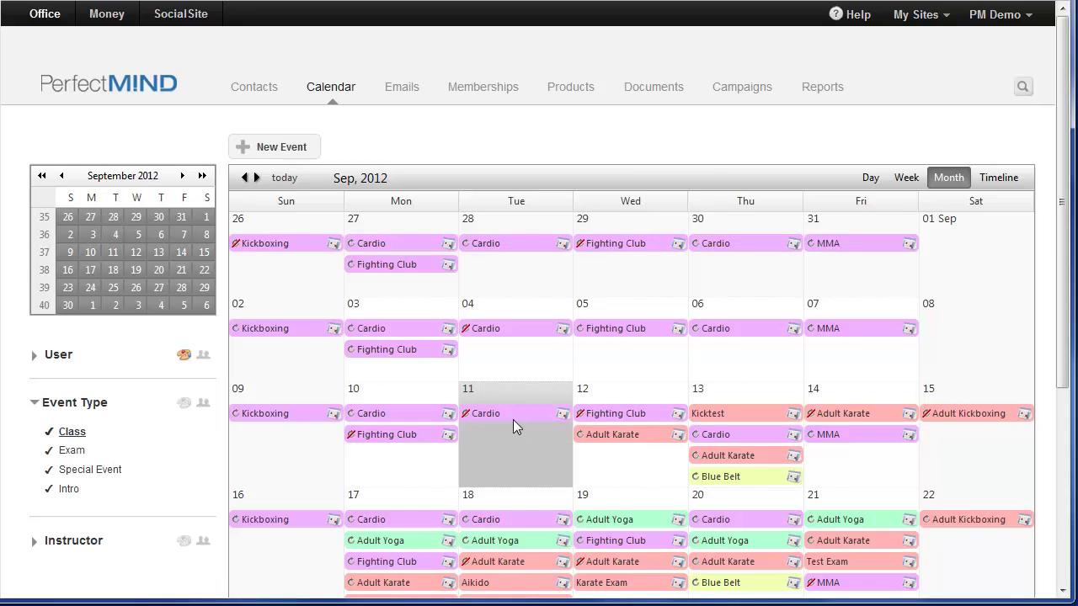
Look over the classes in the September 2012 calendar and reopen the first Not Ready student's record from the contacts.
scroll(513, 425, "down", 2)
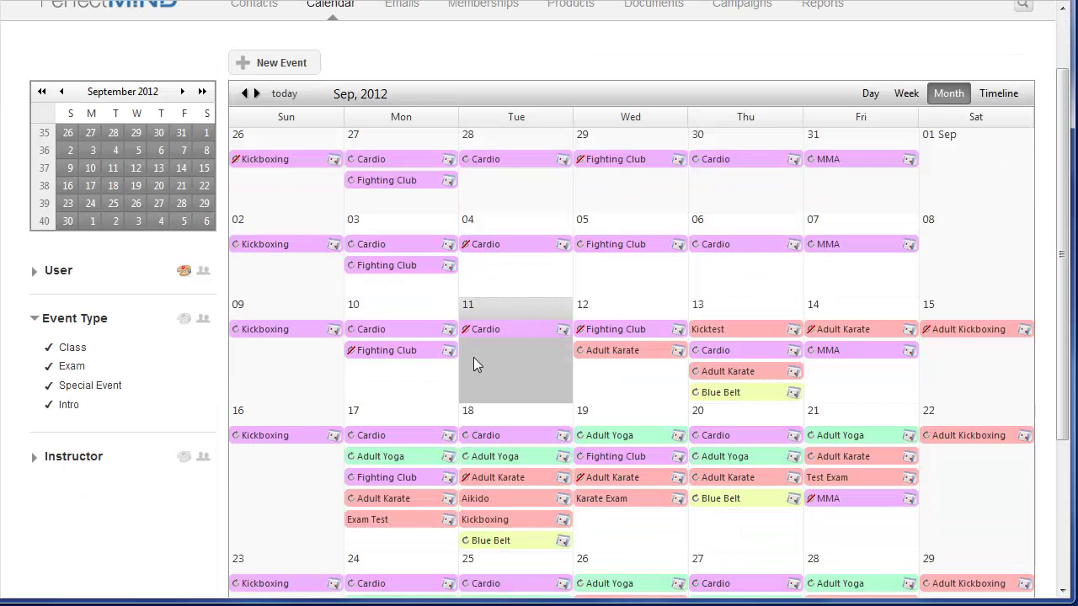
scroll(539, 412, "up", 2)
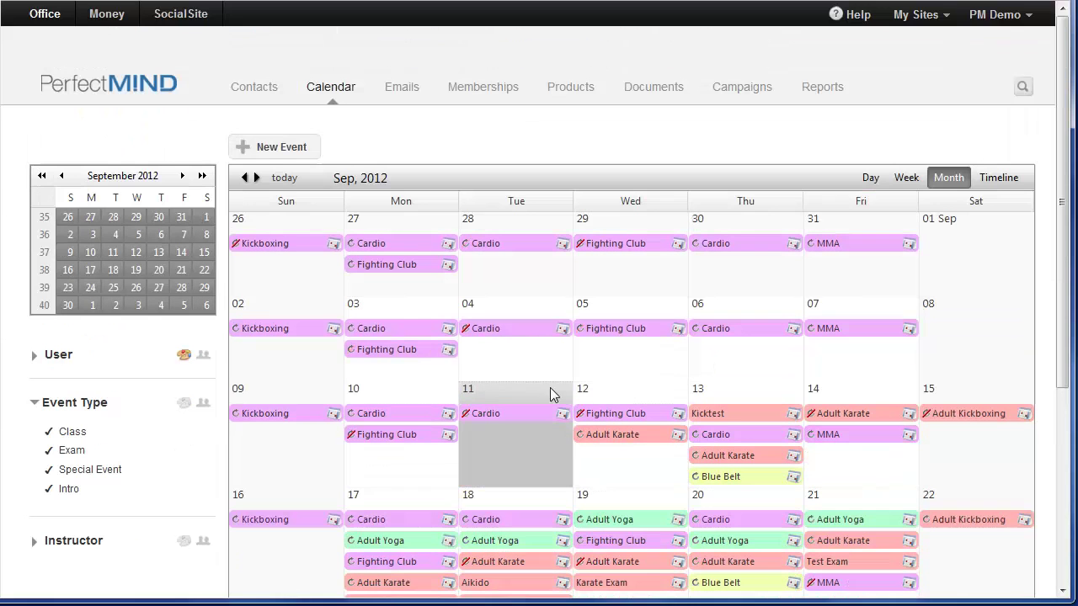
left_click(261, 89)
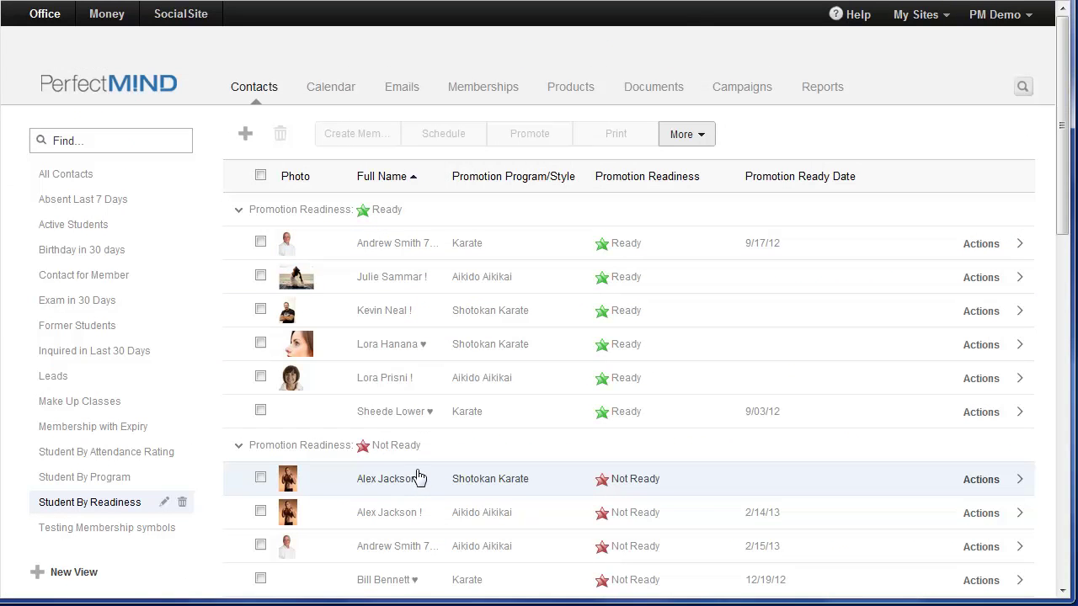
left_click(413, 485)
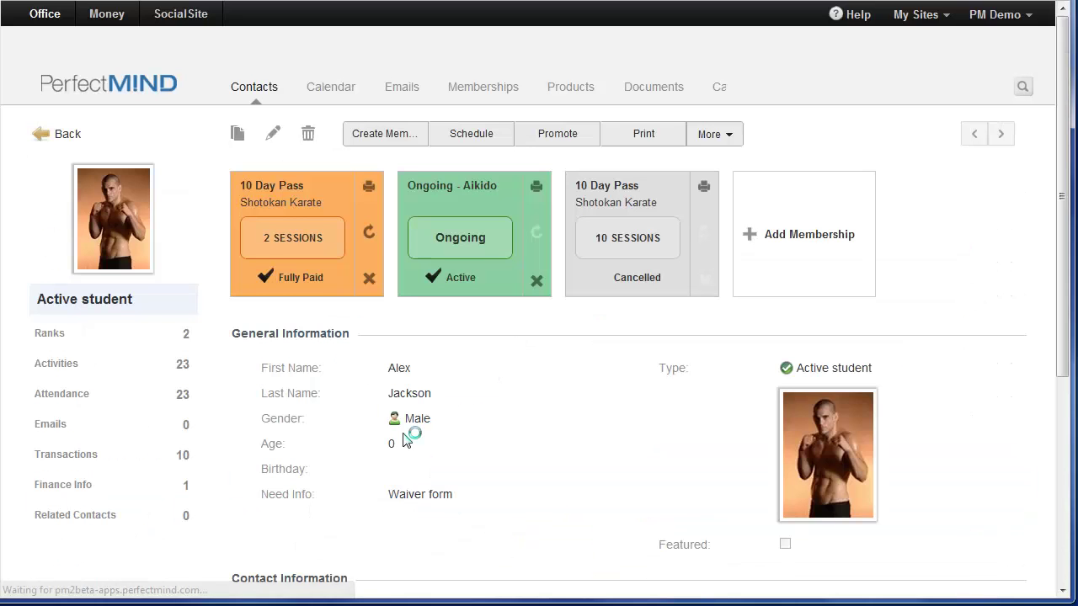
Review the student's schedules, view the attendees of the Adult Karate class on September 12, and return to the record.
scroll(402, 416, "down", 1)
scroll(400, 404, "down", 15)
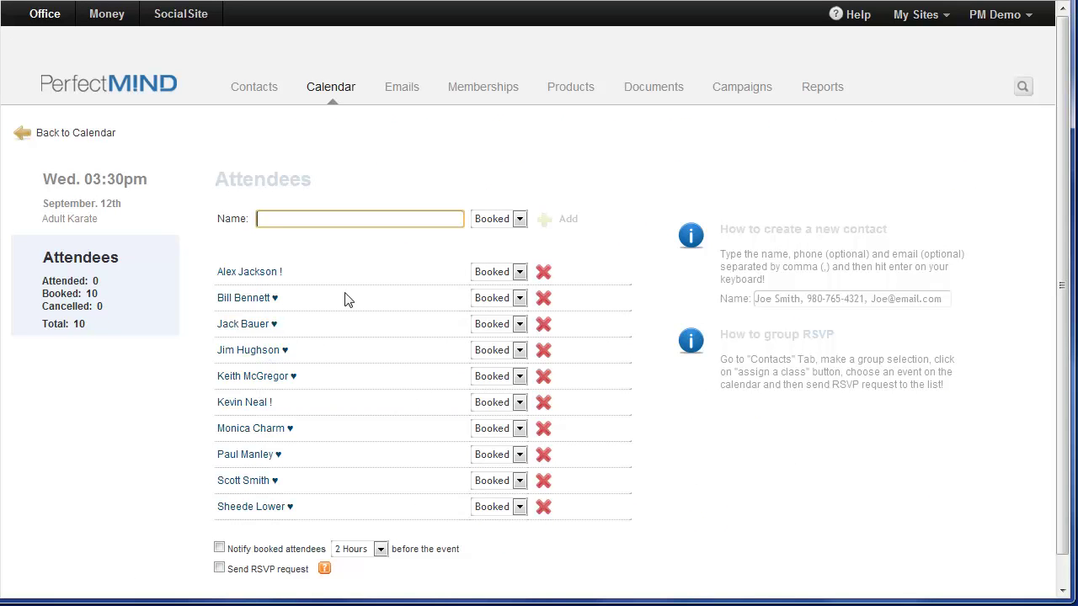
key("alt+Left")
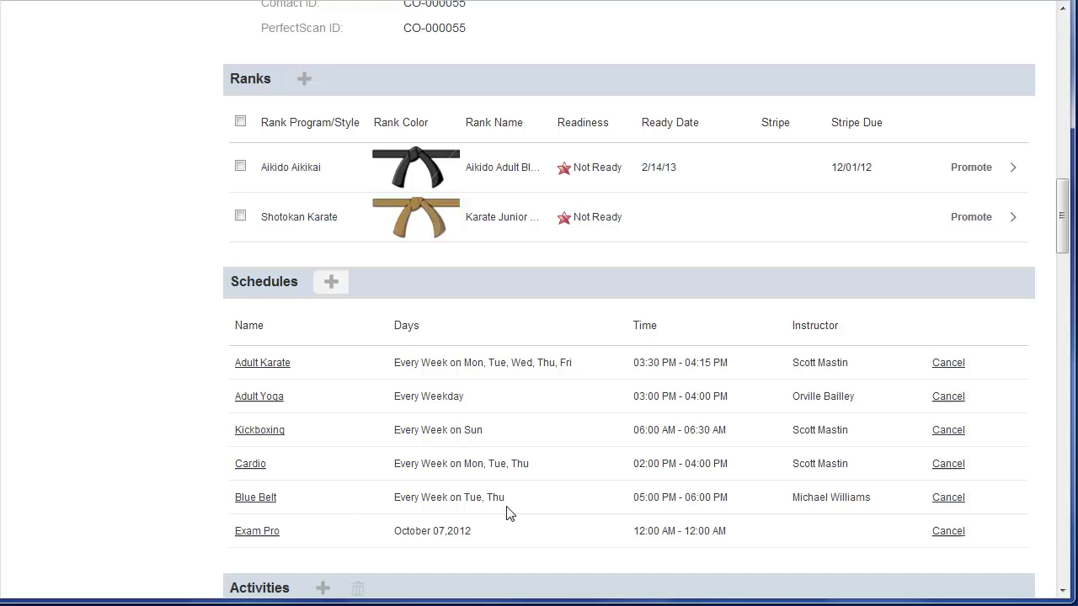
Remove the student from the Blue Belt class and book them into the Fighting Club class.
left_click(948, 497)
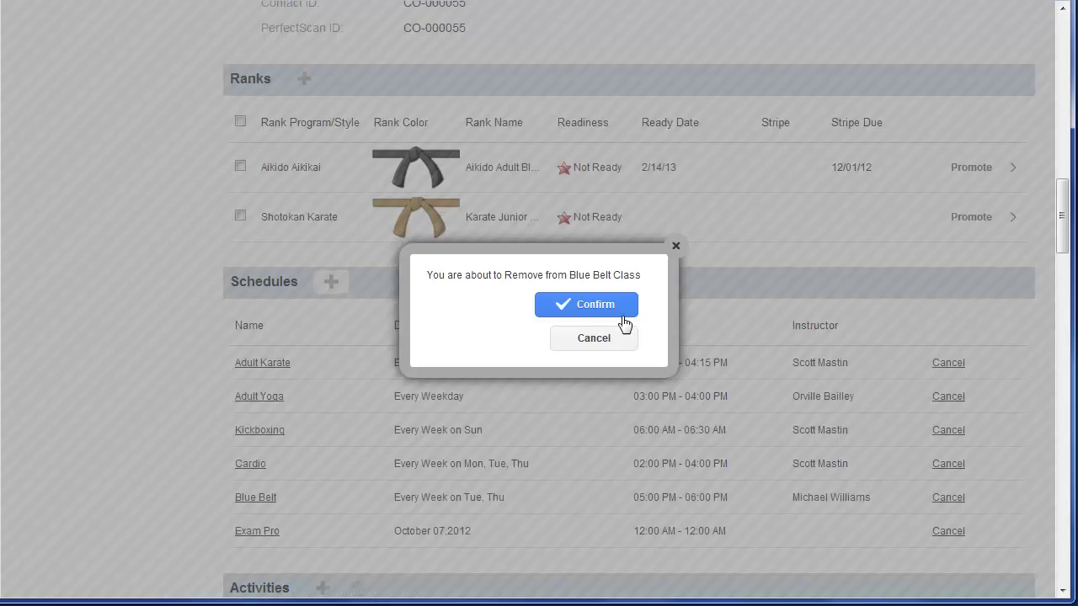
left_click(592, 310)
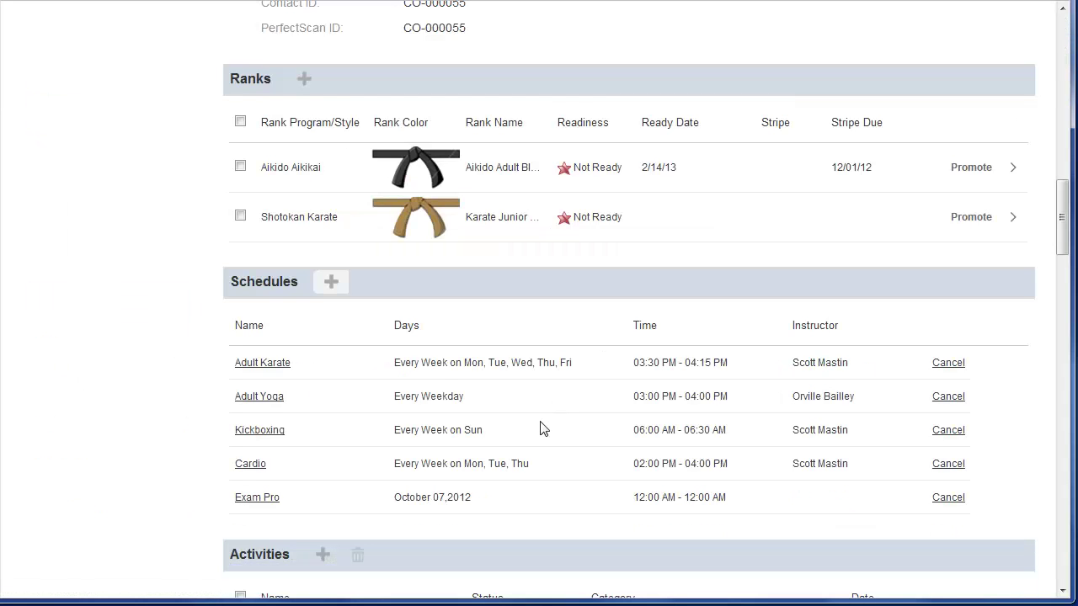
left_click(331, 284)
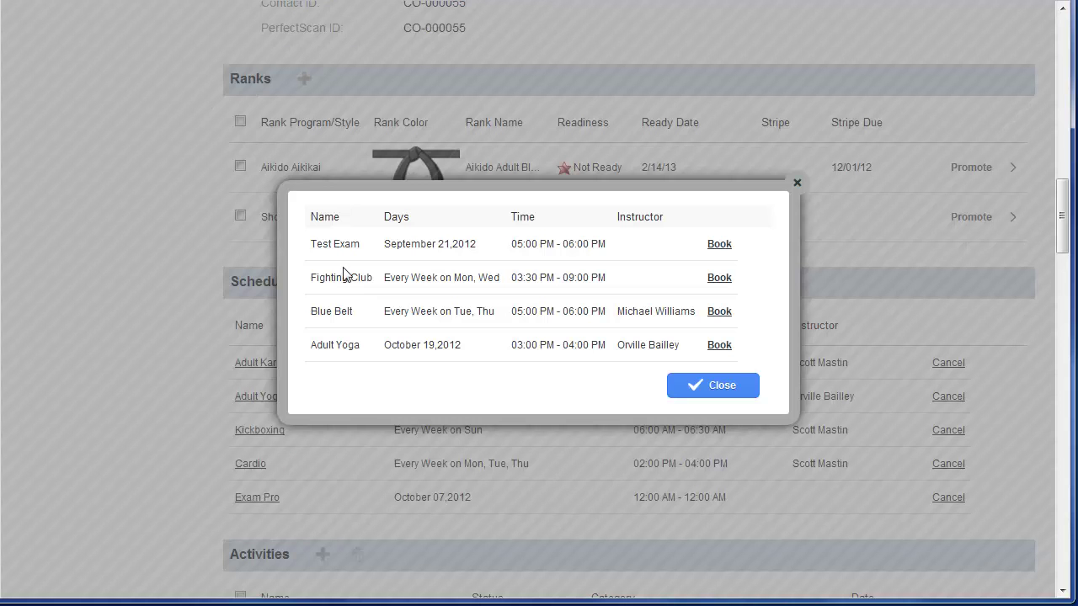
left_click(719, 277)
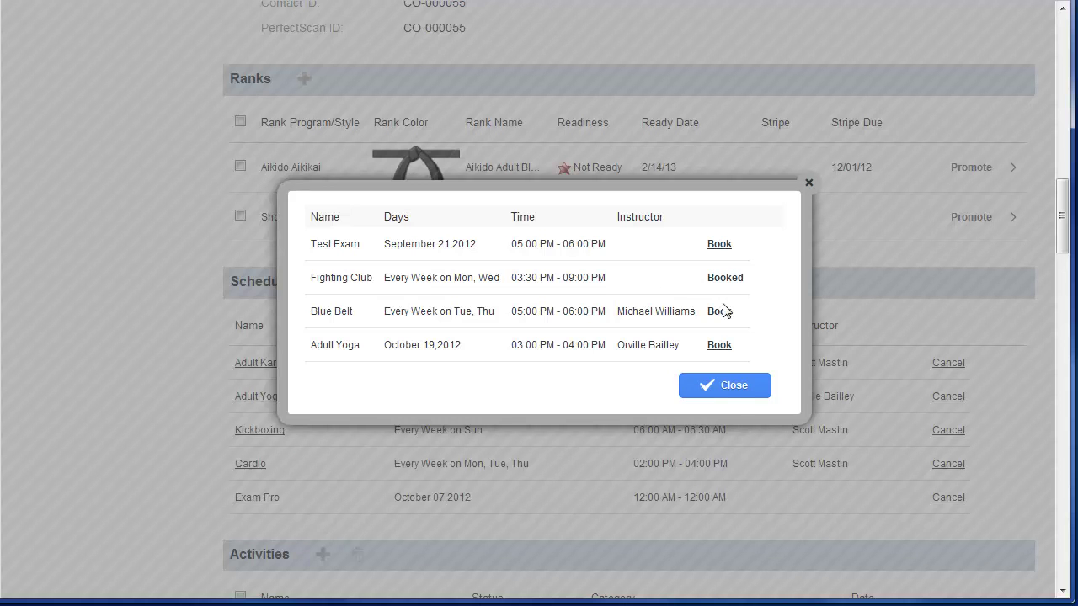
left_click(734, 390)
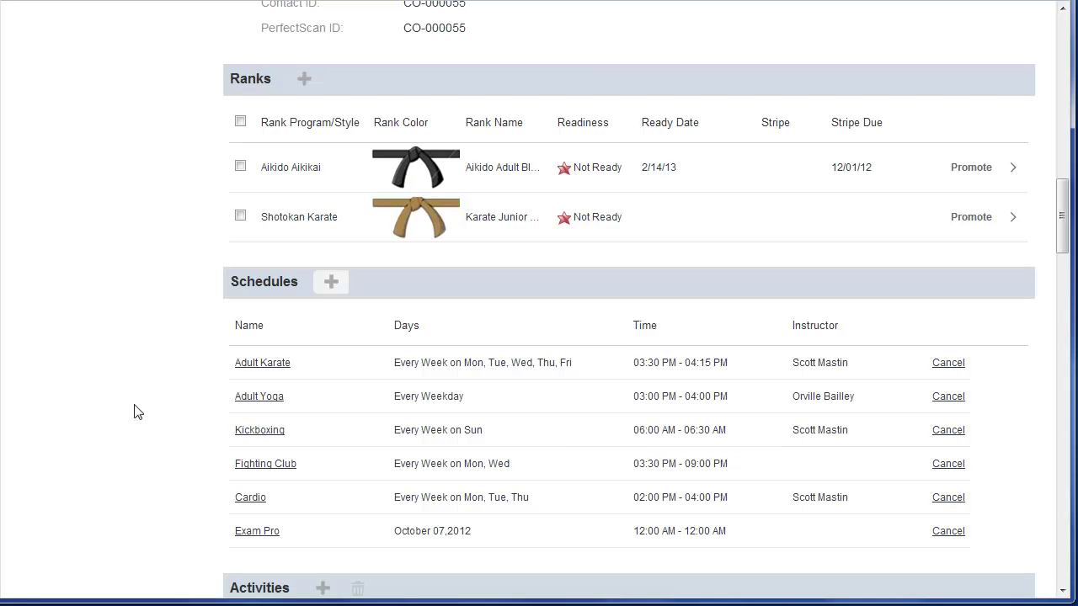
Generate the attendance Class Report for Wednesday Sep 19, 2012 and the Adult Karate: 3:30 PM class.
scroll(138, 411, "up", 7)
scroll(137, 416, "up", 5)
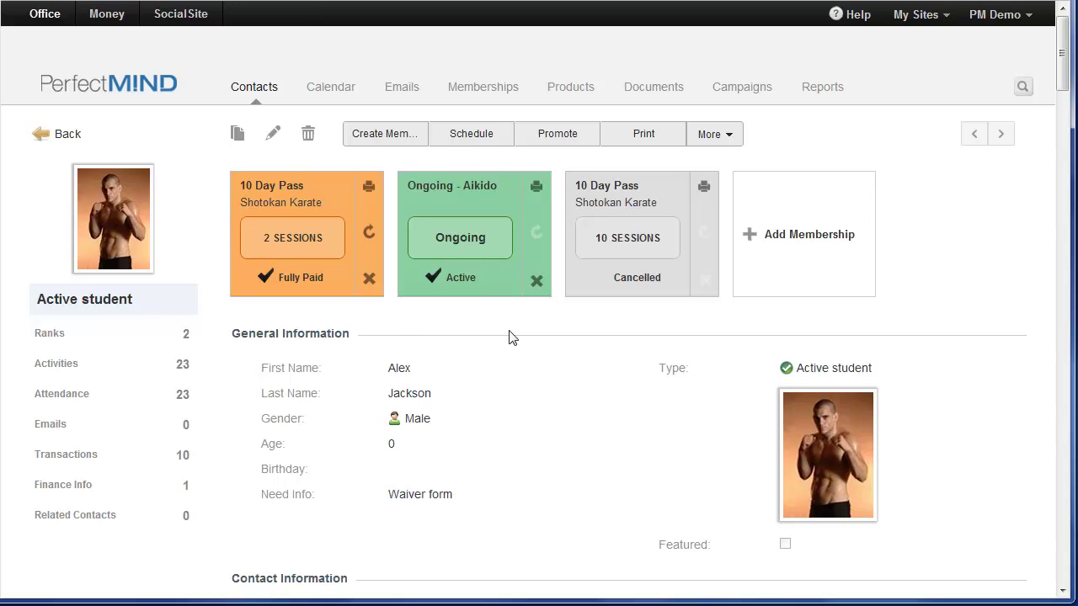
left_click(816, 94)
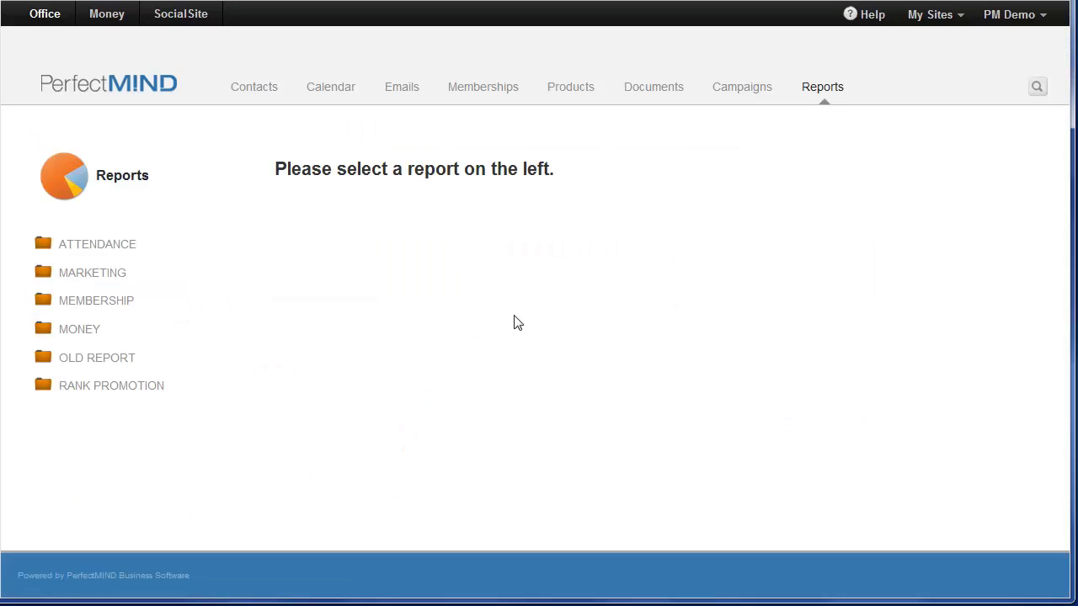
left_click(50, 249)
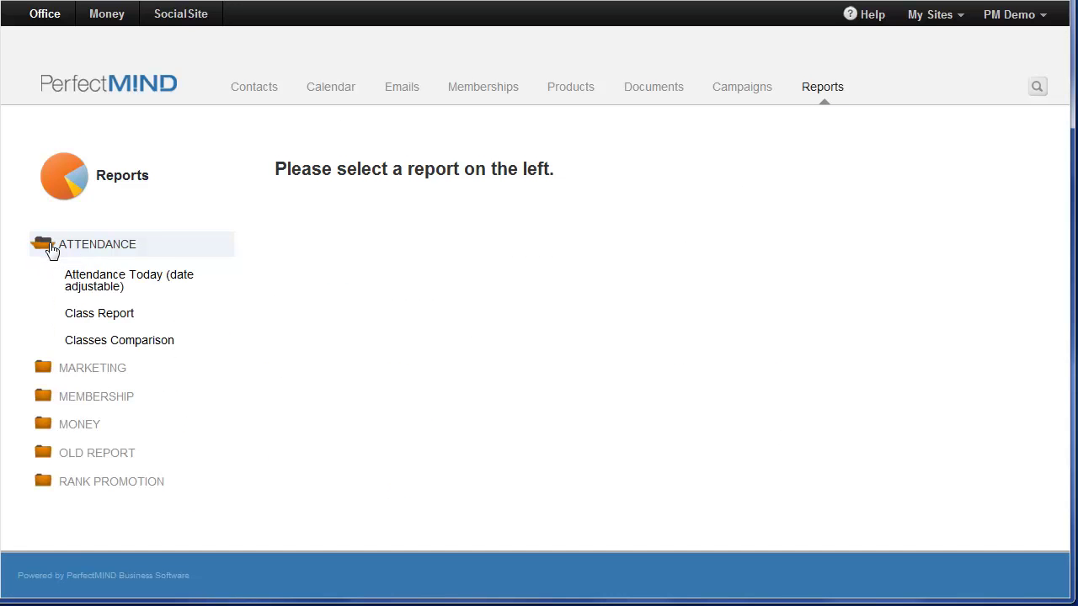
left_click(129, 323)
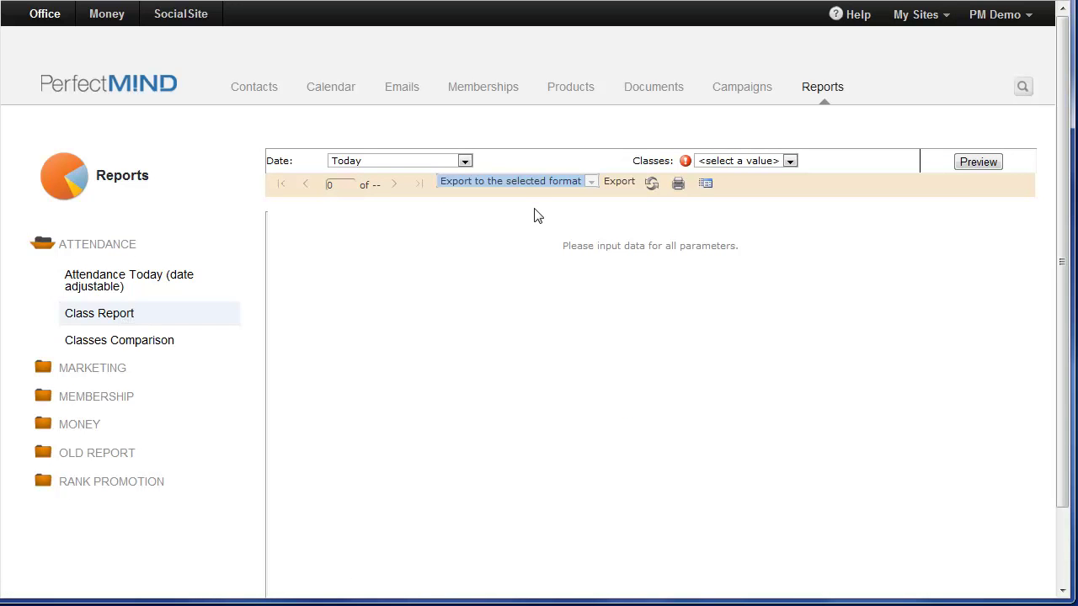
left_click(464, 160)
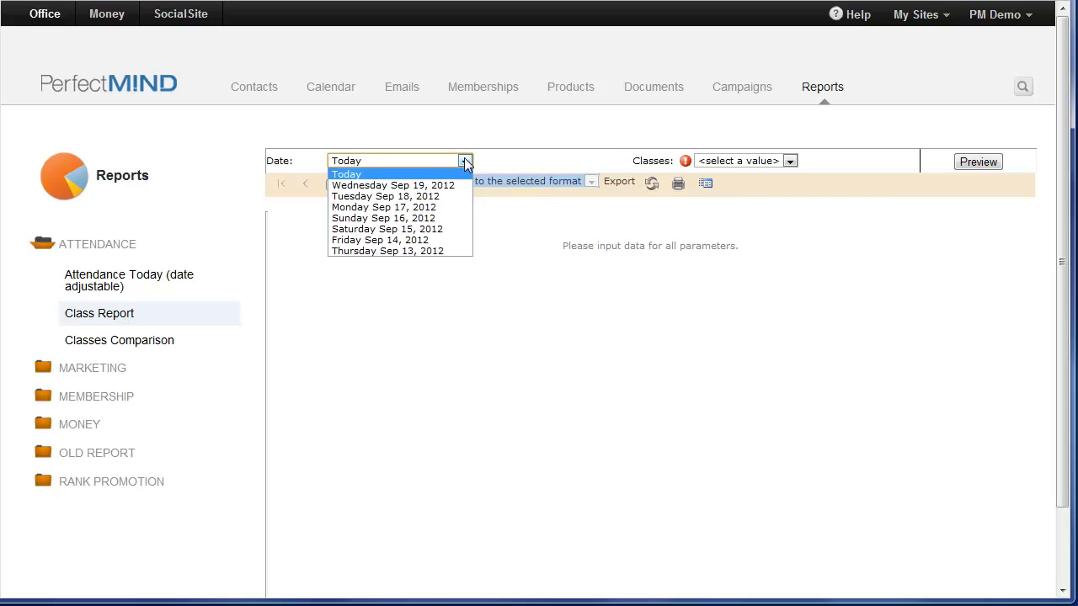
left_click(455, 185)
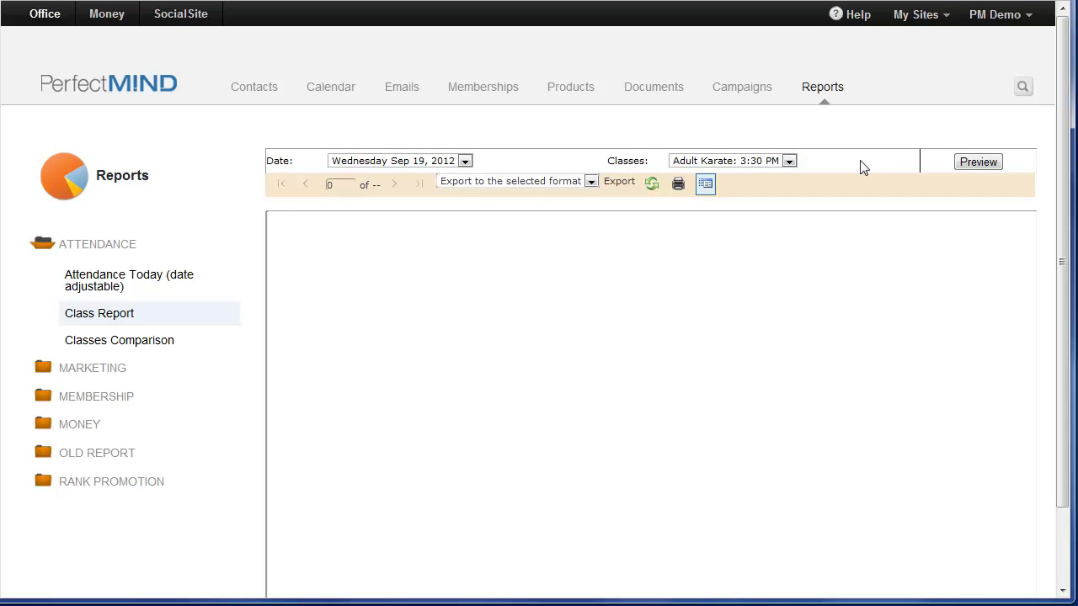
left_click(979, 163)
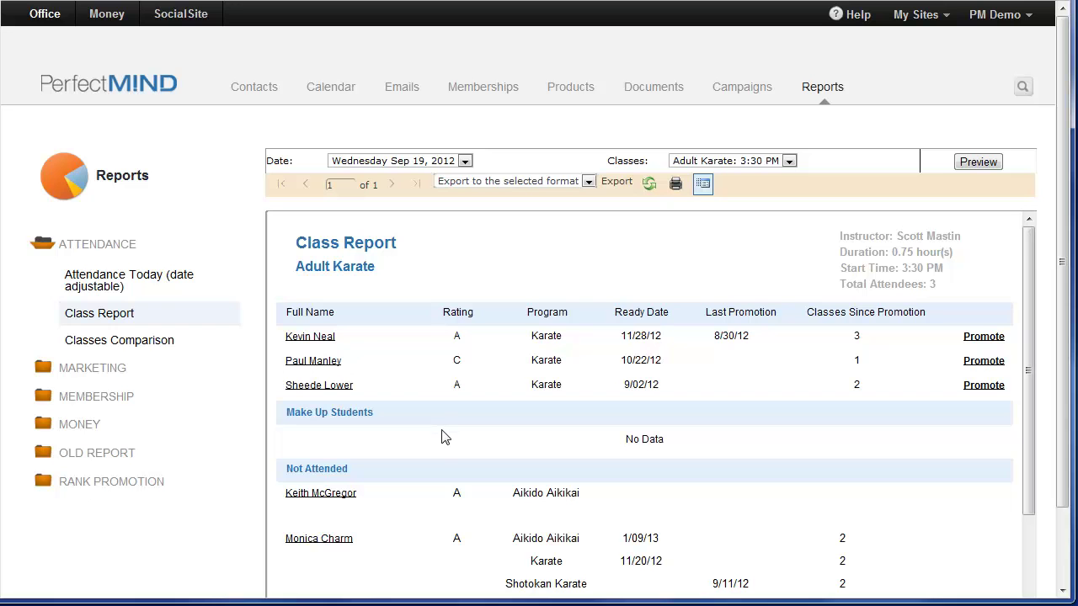
Review the Class Report's attendees, Not Attended, Need Info, Stripe Due and Need Renewal sections.
scroll(401, 488, "down", 2)
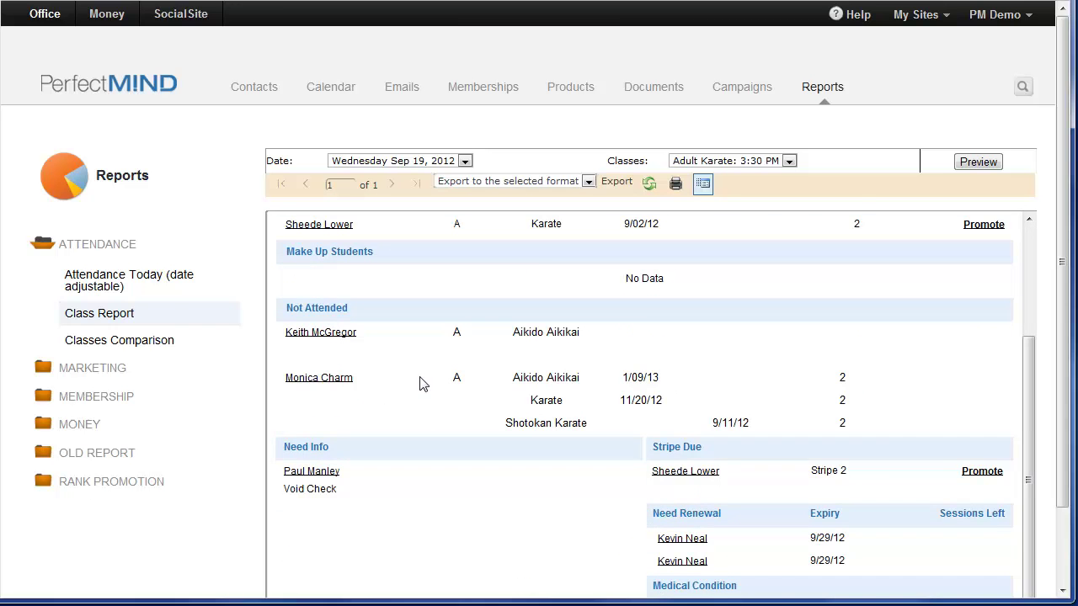
scroll(417, 379, "up", 1)
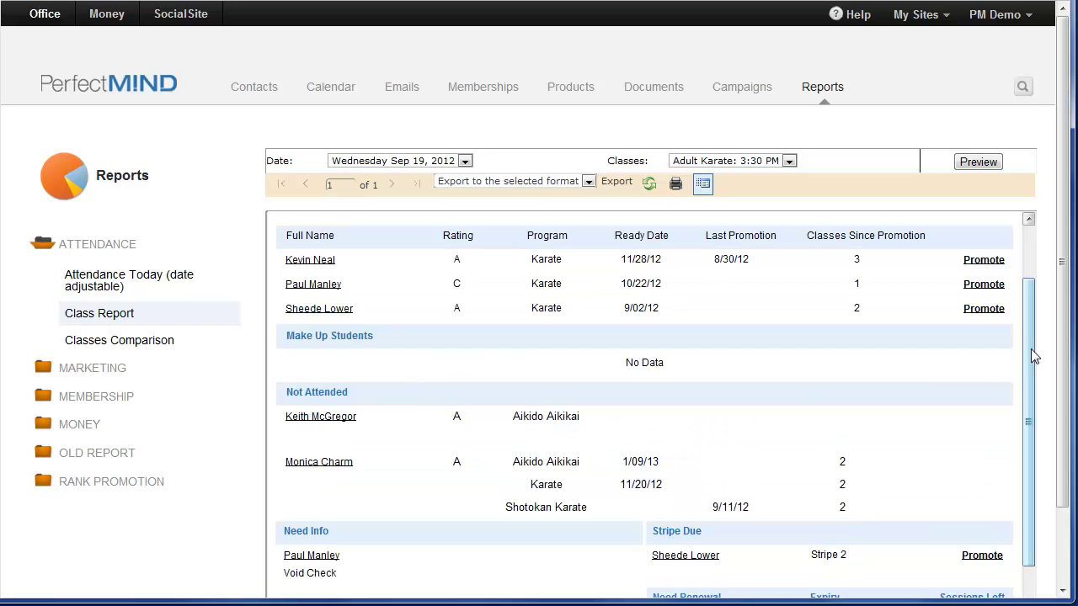
left_click_drag(1030, 349, 1029, 368)
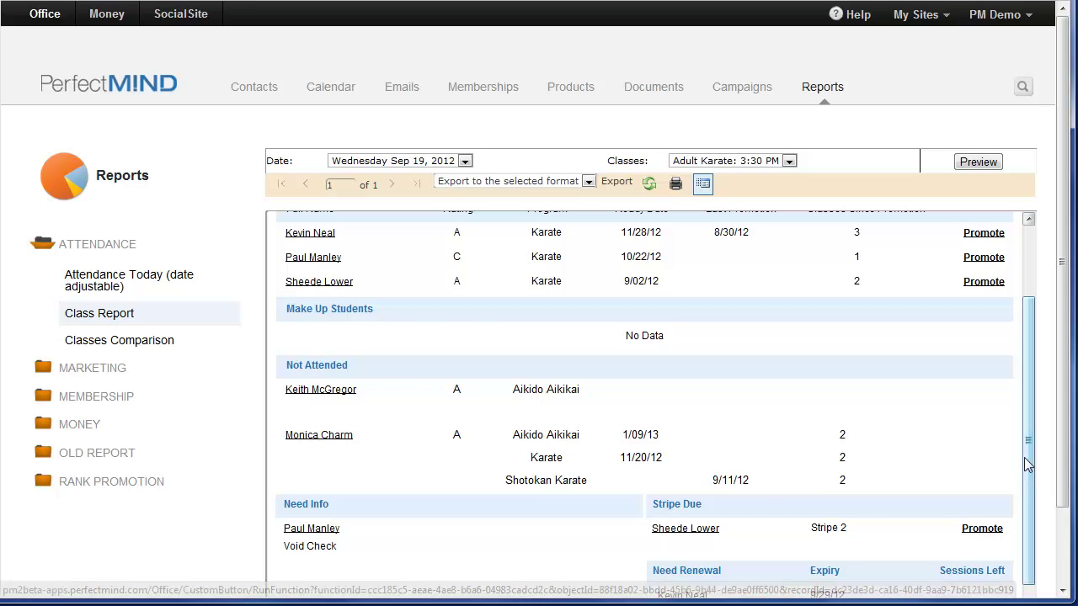
left_click_drag(1029, 455, 1032, 469)
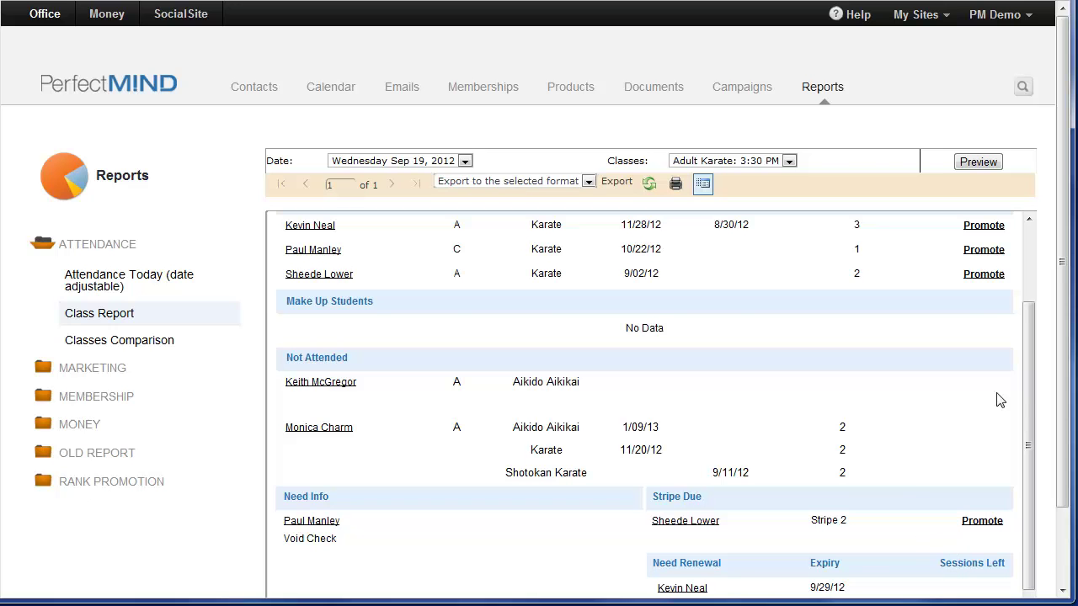
left_click_drag(1027, 401, 1025, 297)
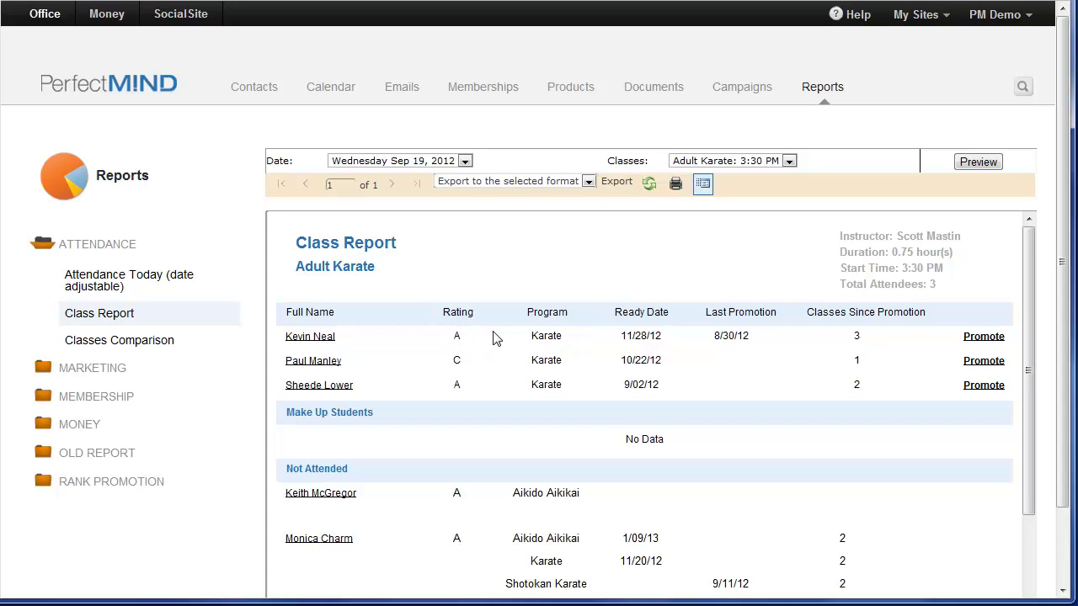
Open the Martial Arts Attendance Rating settings and review My School's minimum monthly attendance for each student rating.
left_click(256, 98)
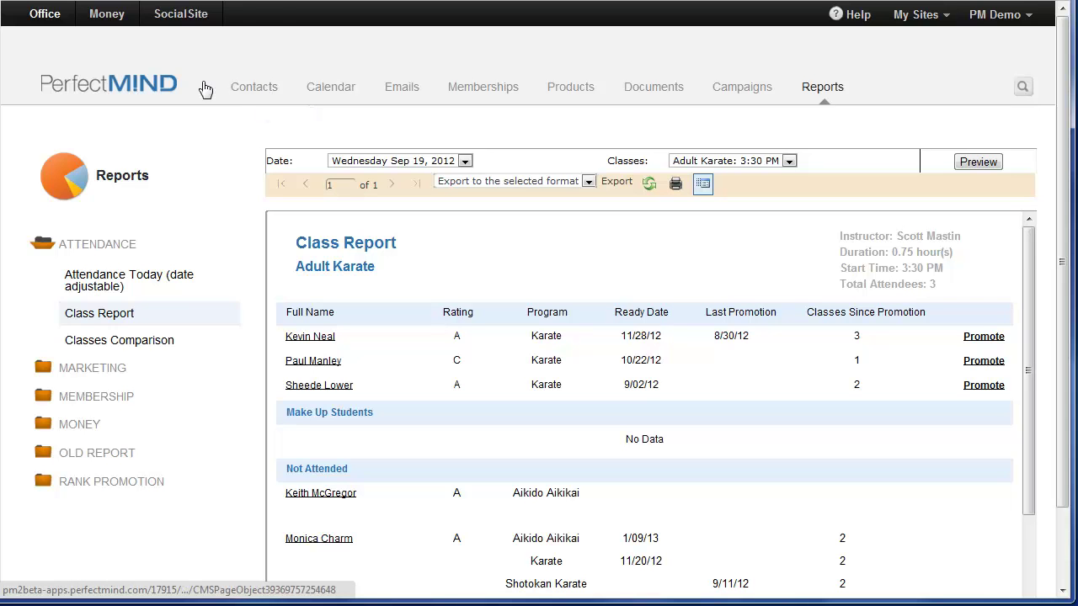
left_click(257, 88)
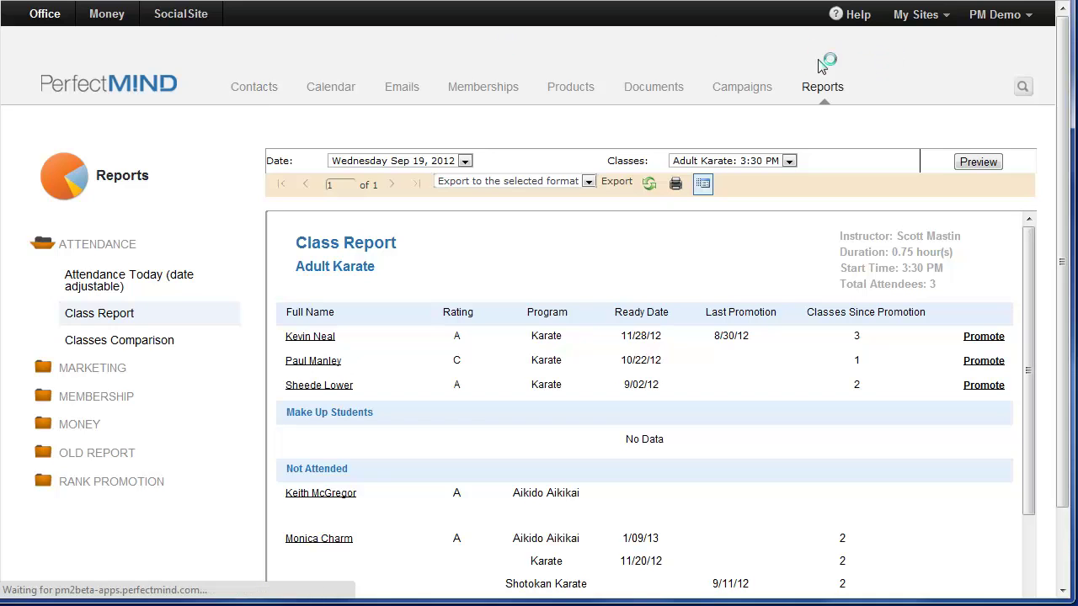
left_click(254, 93)
left_click(999, 15)
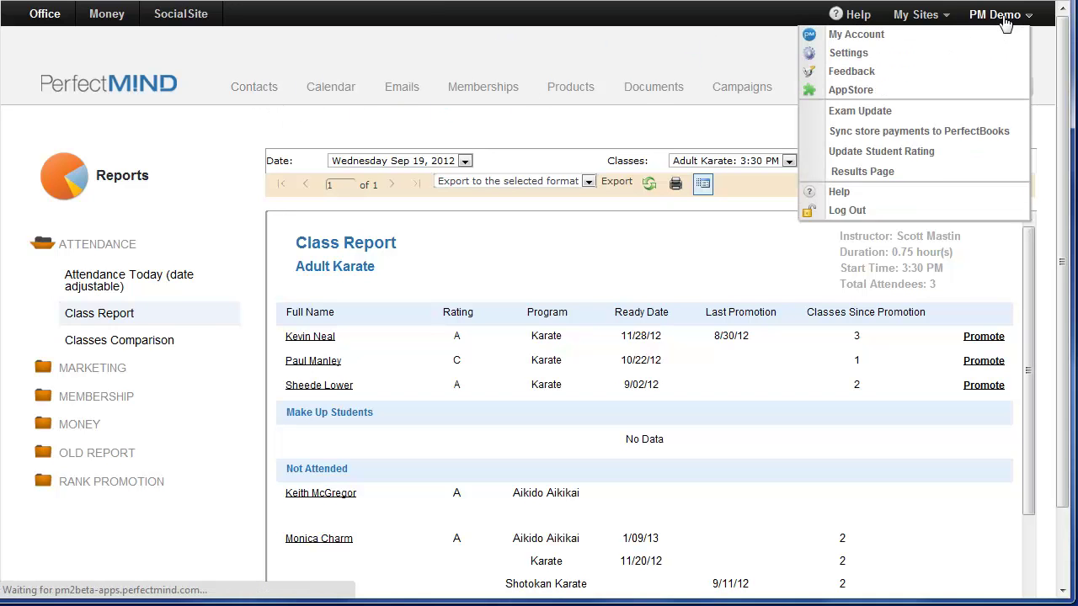
left_click(882, 56)
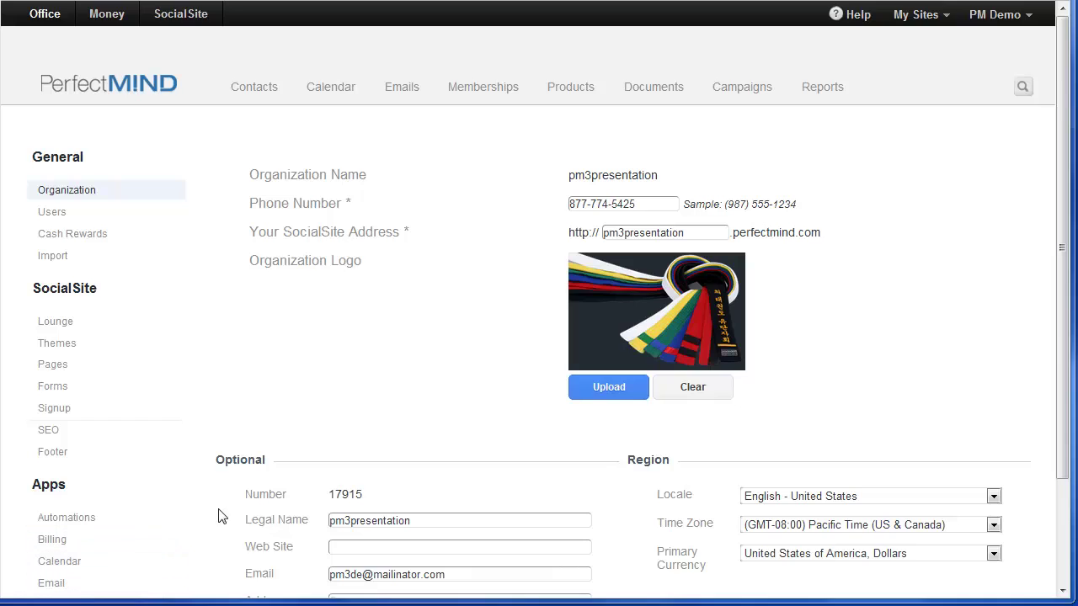
scroll(219, 514, "down", 3)
left_click(87, 478)
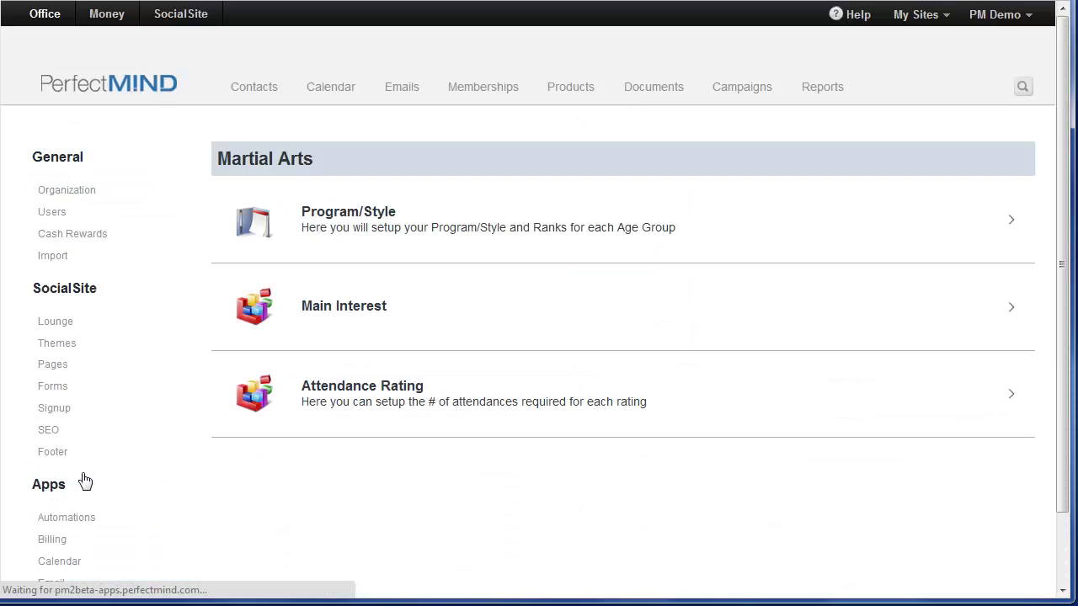
left_click(423, 398)
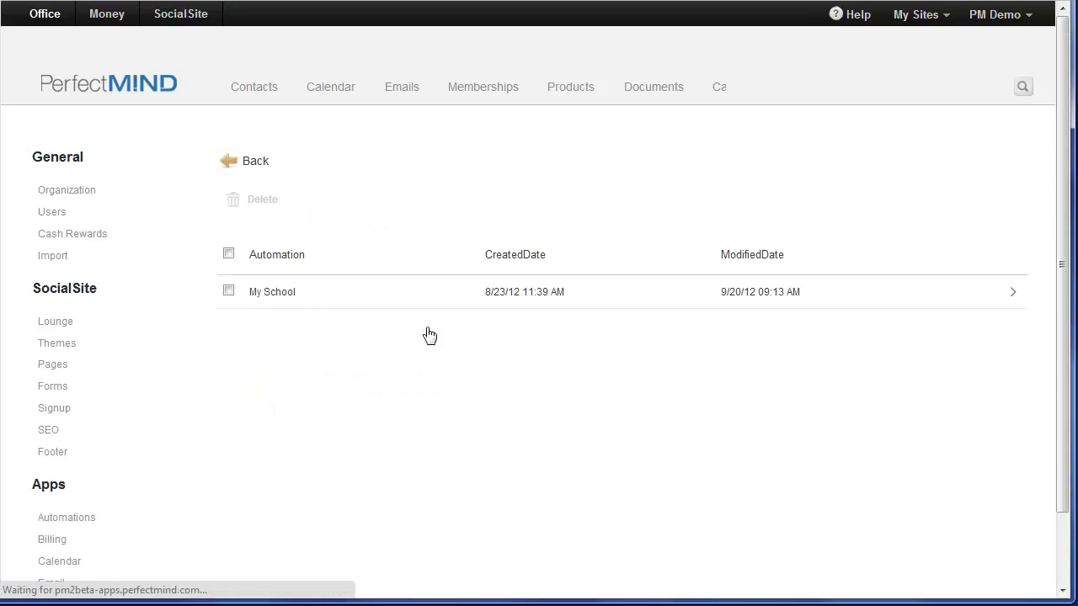
left_click(320, 295)
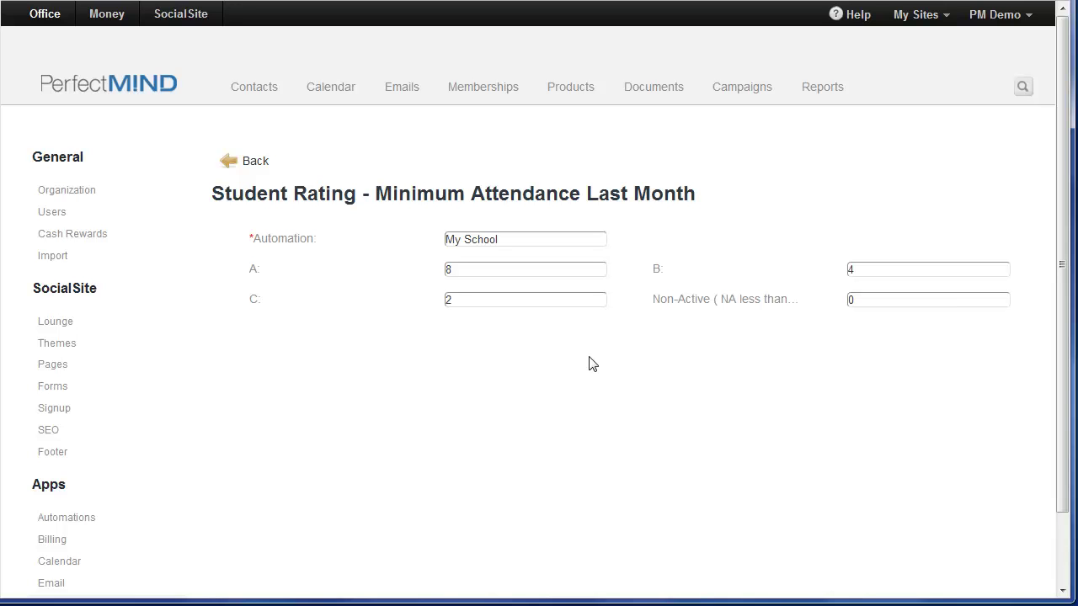
left_click(251, 164)
Show the contacts in the student-by-attendance view and look through their attendance ratings.
left_click(261, 91)
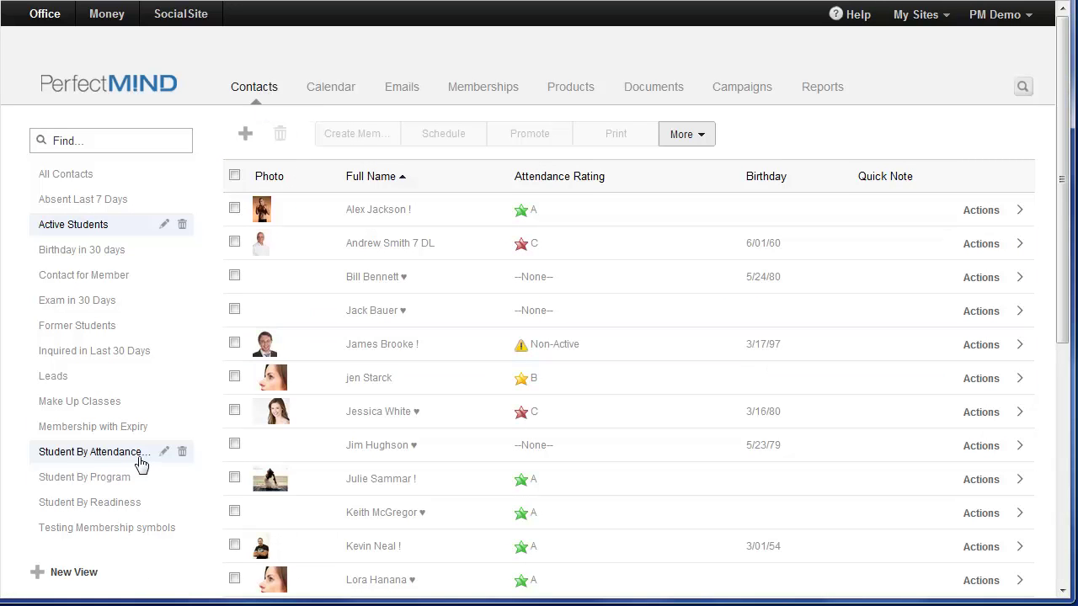
left_click(117, 458)
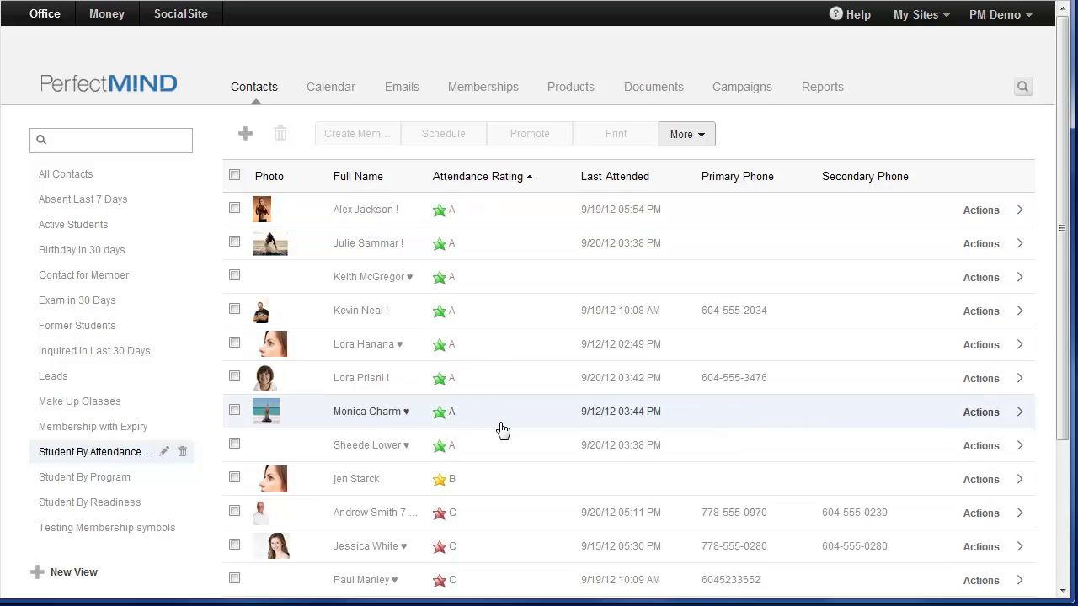
scroll(502, 430, "down", 3)
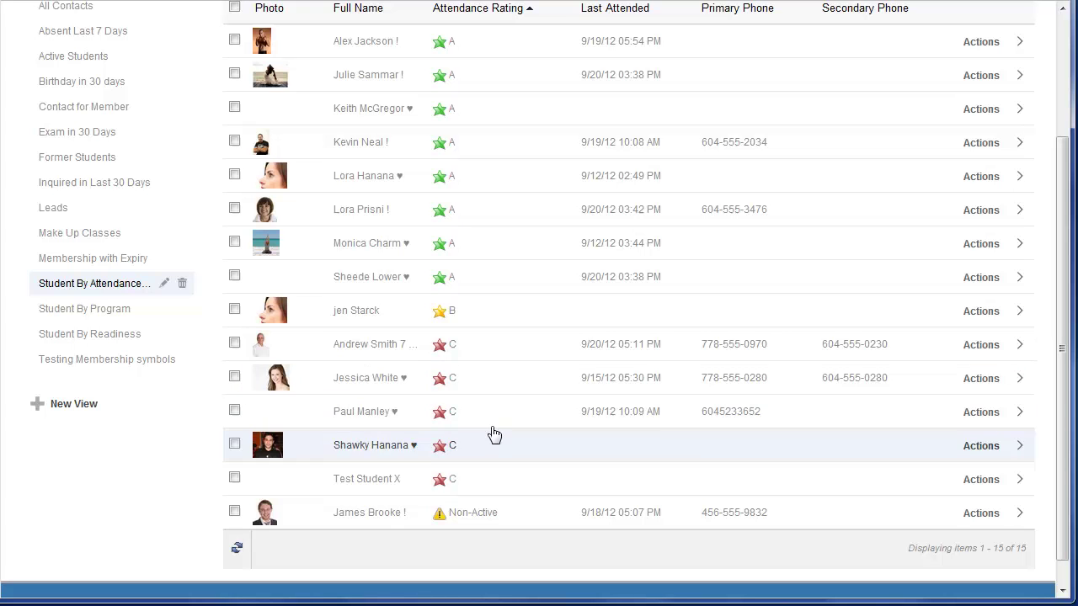
scroll(494, 434, "up", 3)
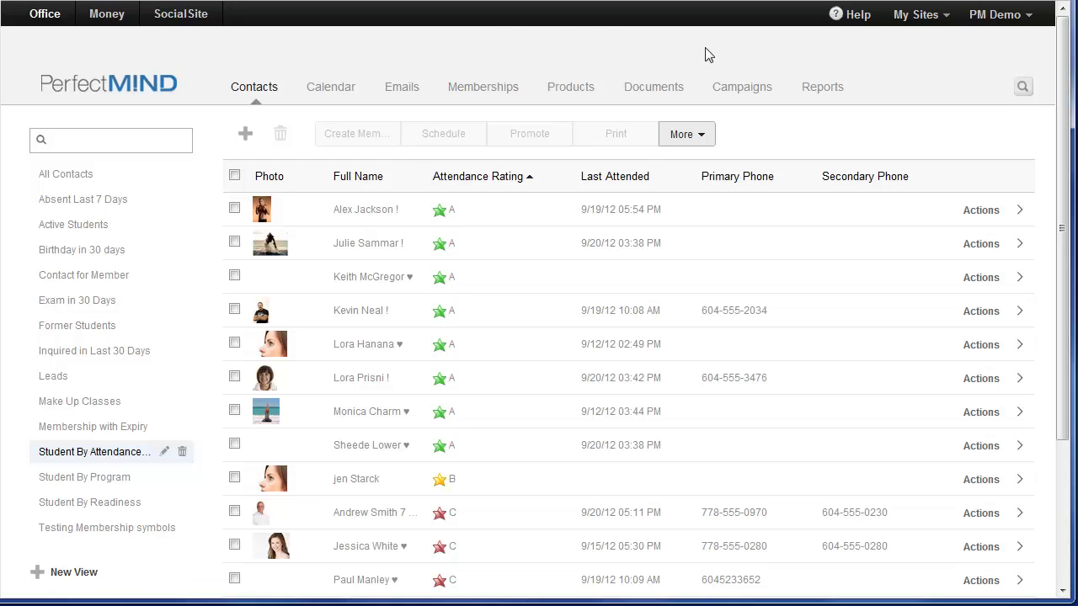
Open the online help manual and skim the Setting Up chapter.
left_click(859, 23)
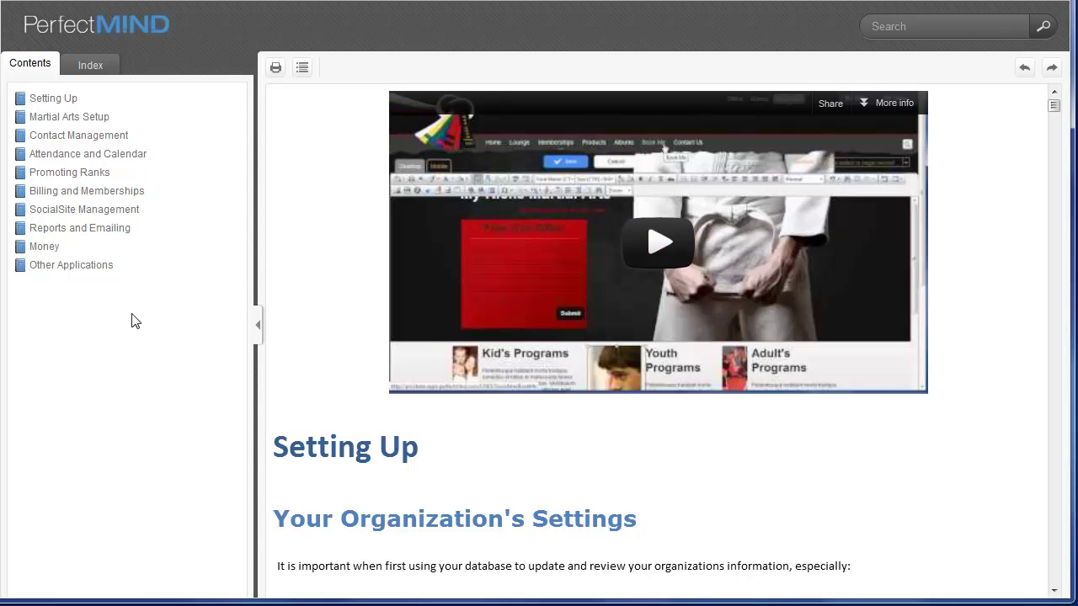
scroll(312, 321, "down", 10)
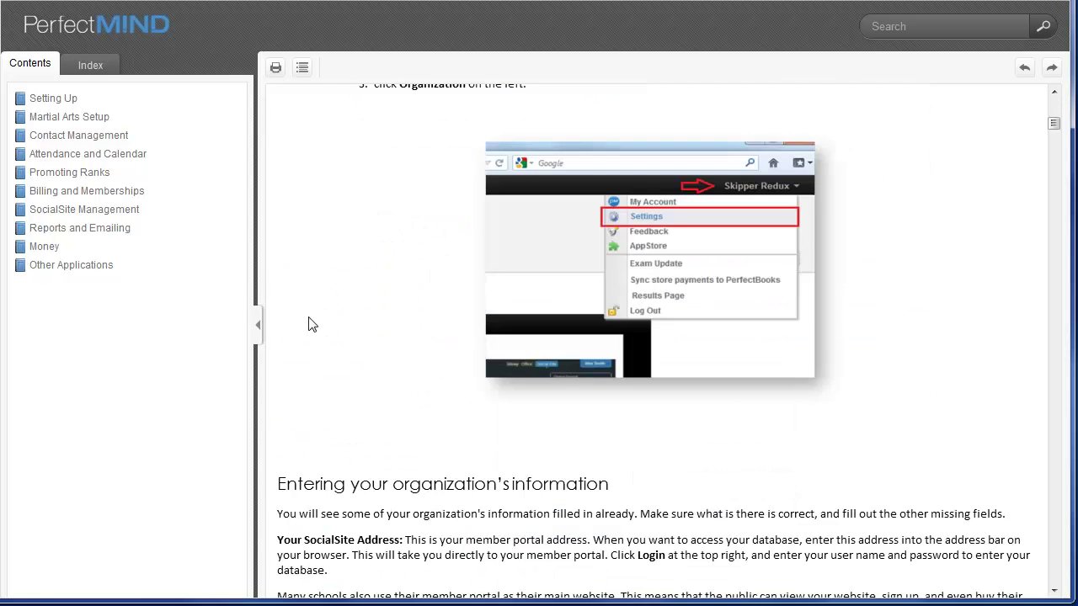
scroll(337, 341, "up", 6)
scroll(344, 350, "up", 5)
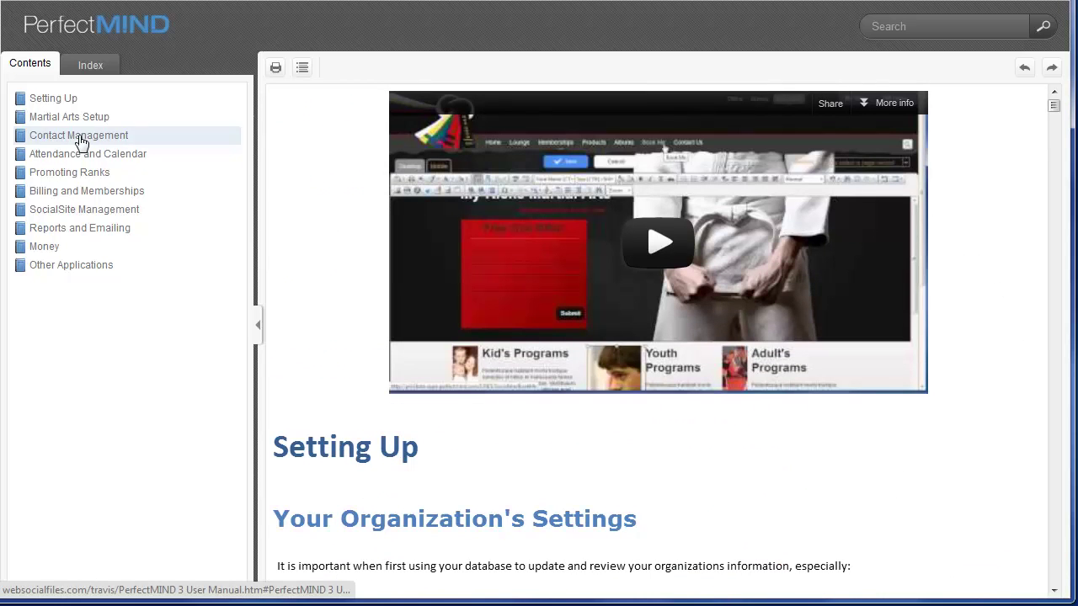
Browse the manual's Setting Up, Contact Management and Attendance and Calendar topics, viewing Creating a New Contact.
left_click(22, 102)
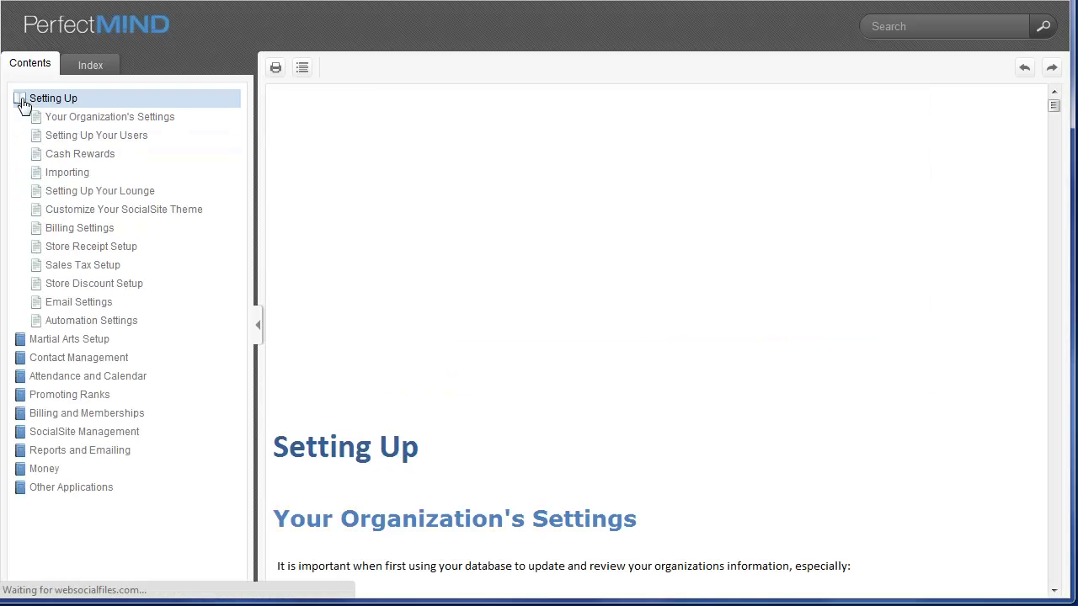
left_click(23, 102)
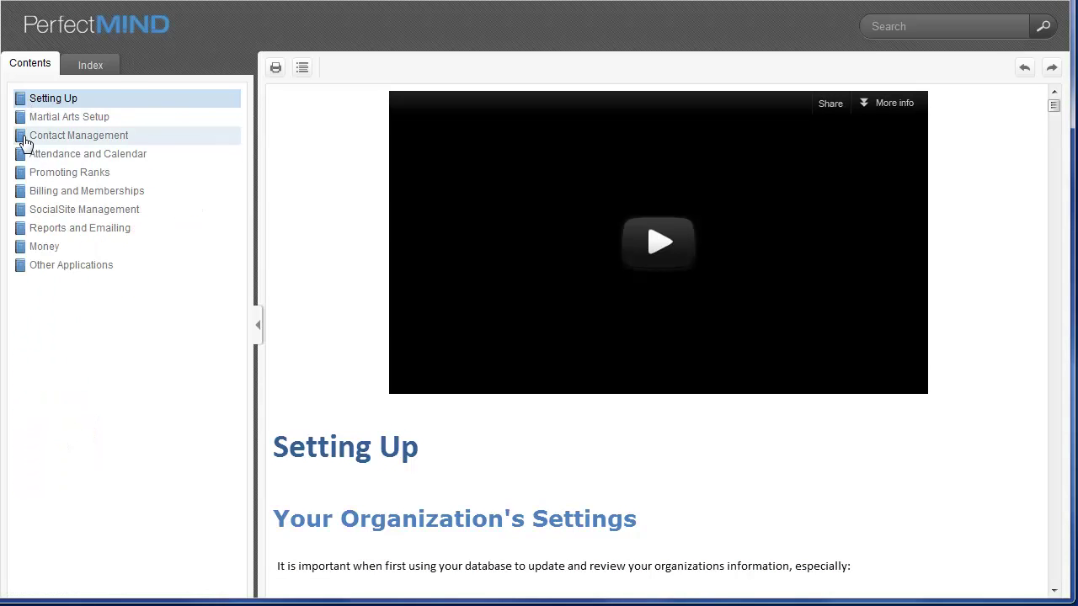
left_click(22, 137)
left_click(95, 153)
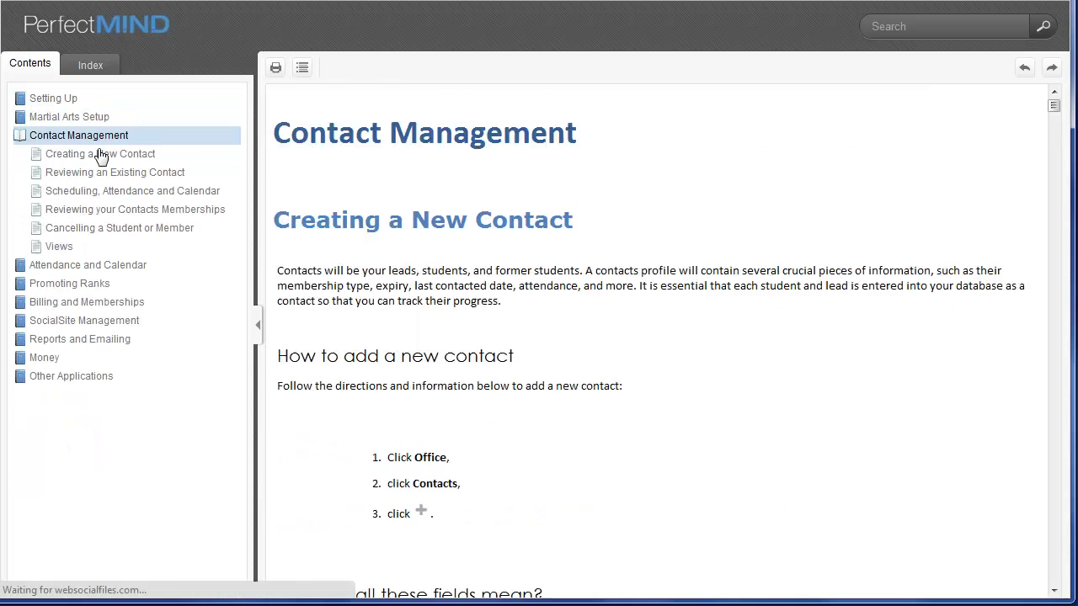
left_click(21, 264)
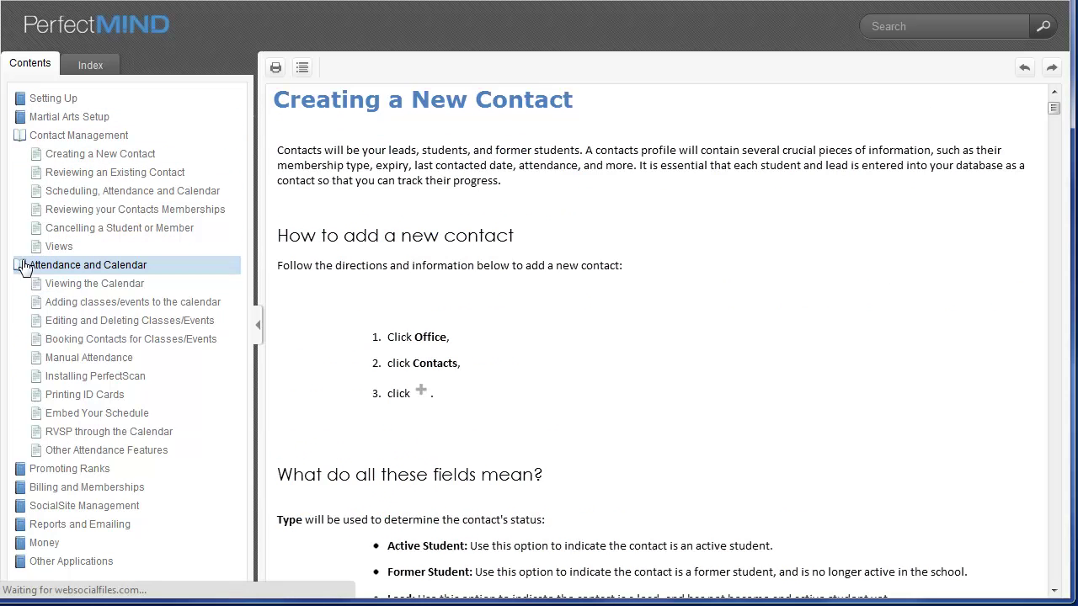
Expand the manual's Promoting Ranks chapter and look through its section on viewing a student's ranks.
left_click(23, 469)
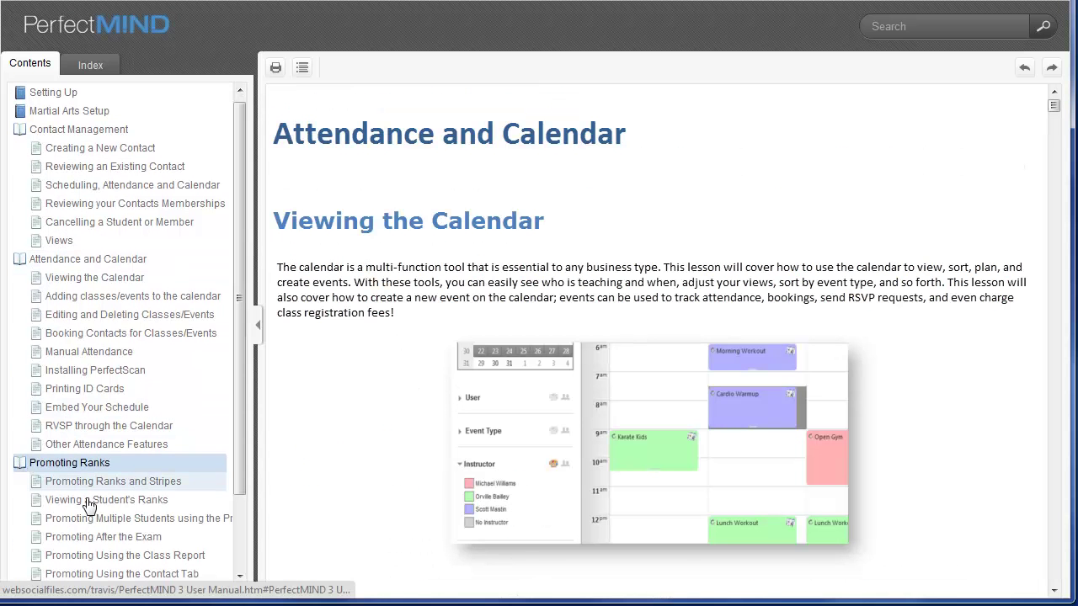
scroll(419, 376, "down", 15)
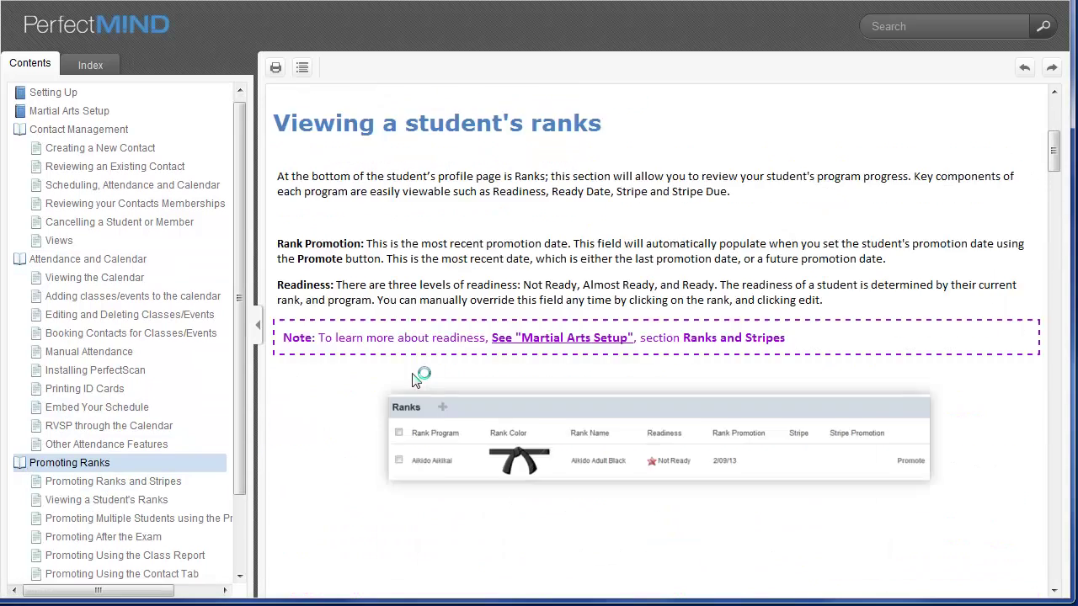
scroll(388, 366, "up", 10)
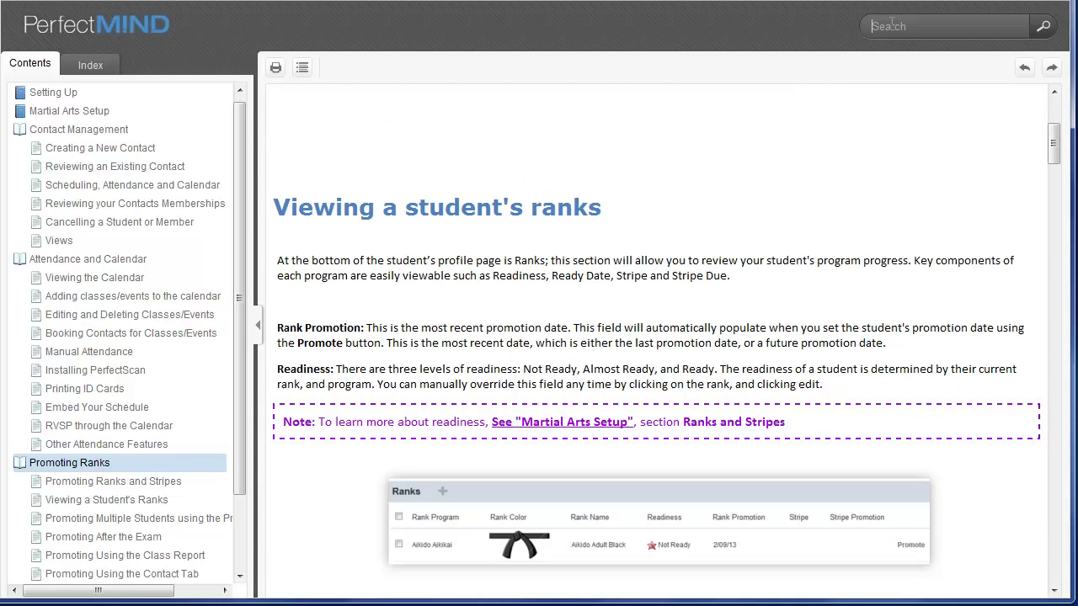
Search the manual for "mail merge" and open the Other Applications result.
type("mail merge")
key("Return")
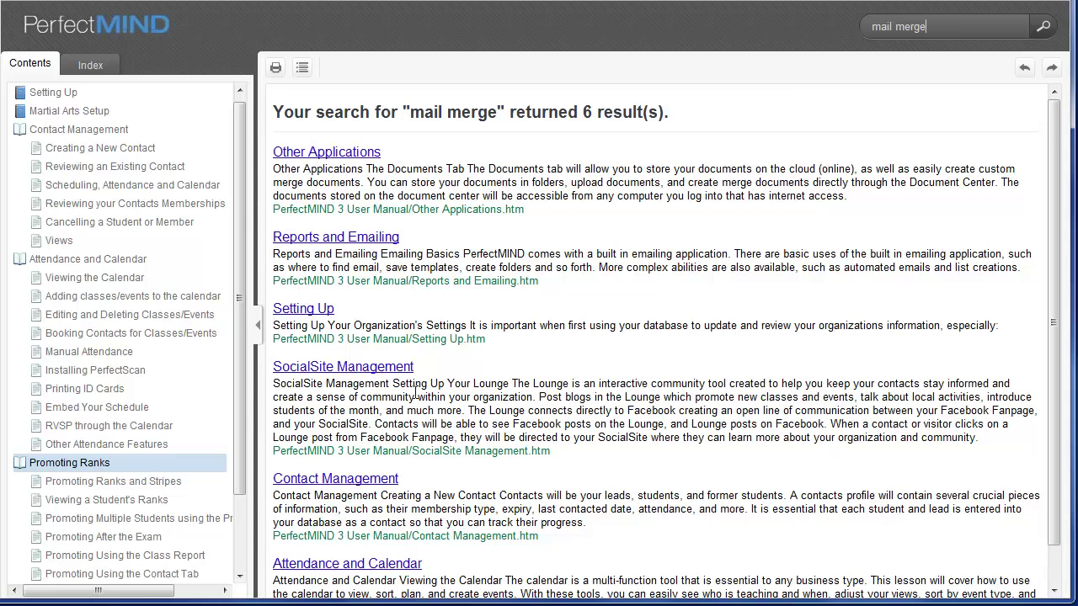
left_click(350, 154)
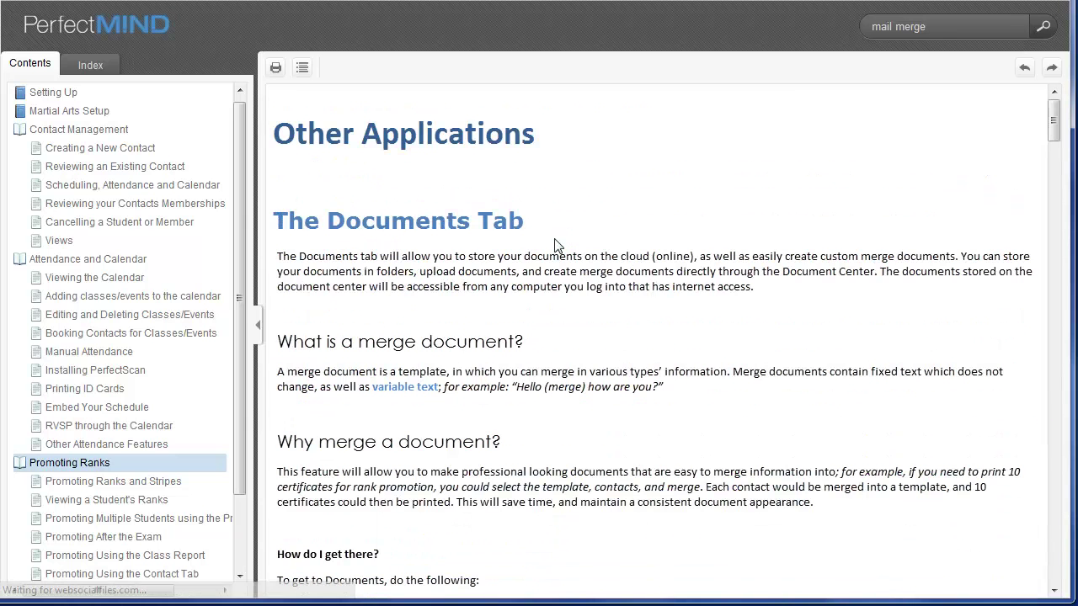
Collapse the Contact Management, Attendance and Calendar and Promoting Ranks chapters in the manual's contents.
left_click(23, 135)
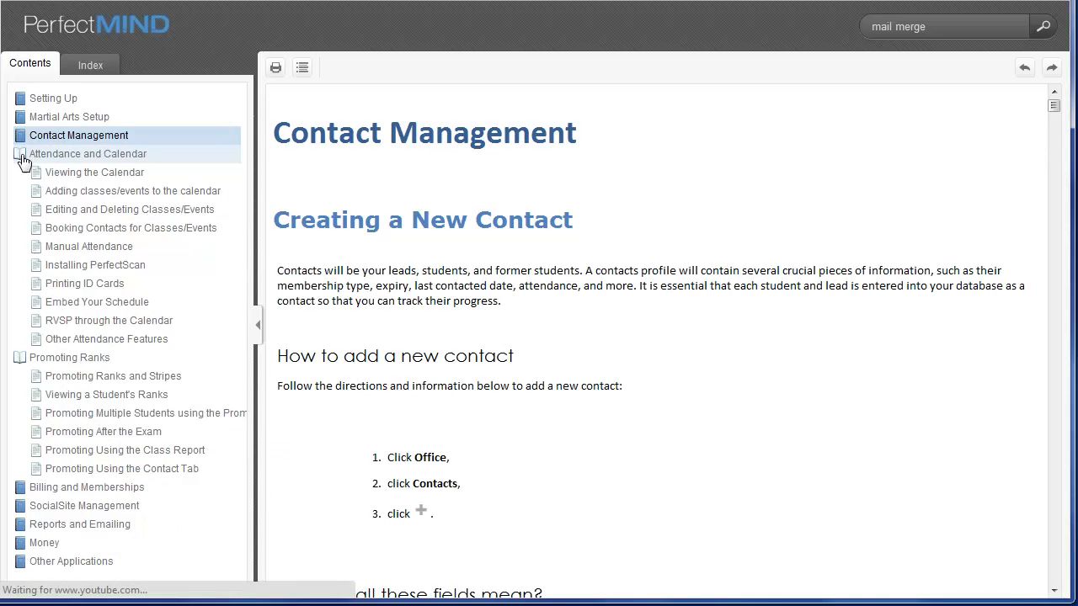
left_click(21, 155)
left_click(22, 174)
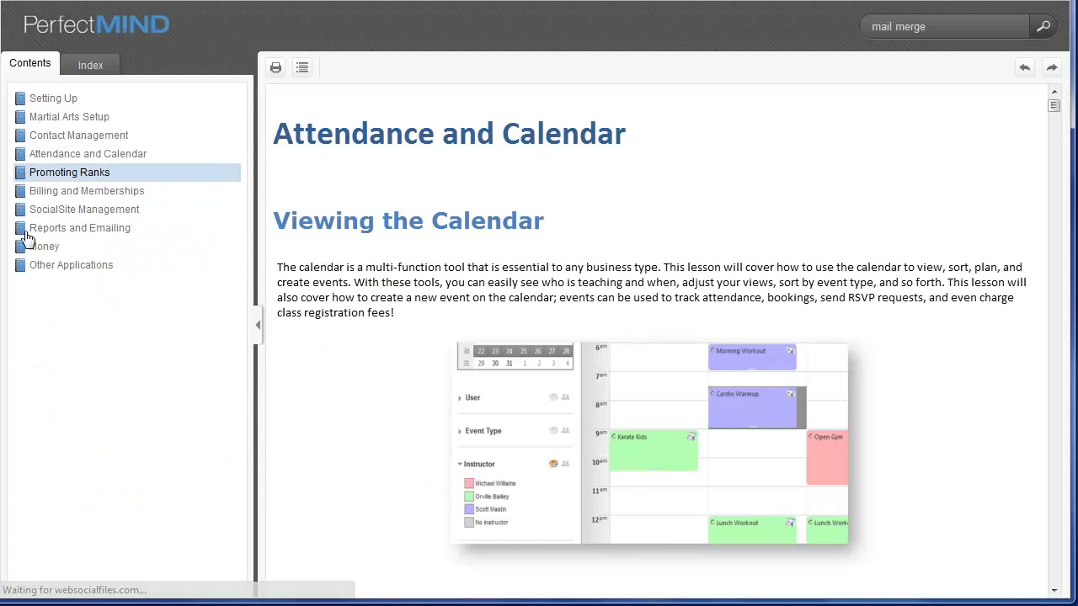